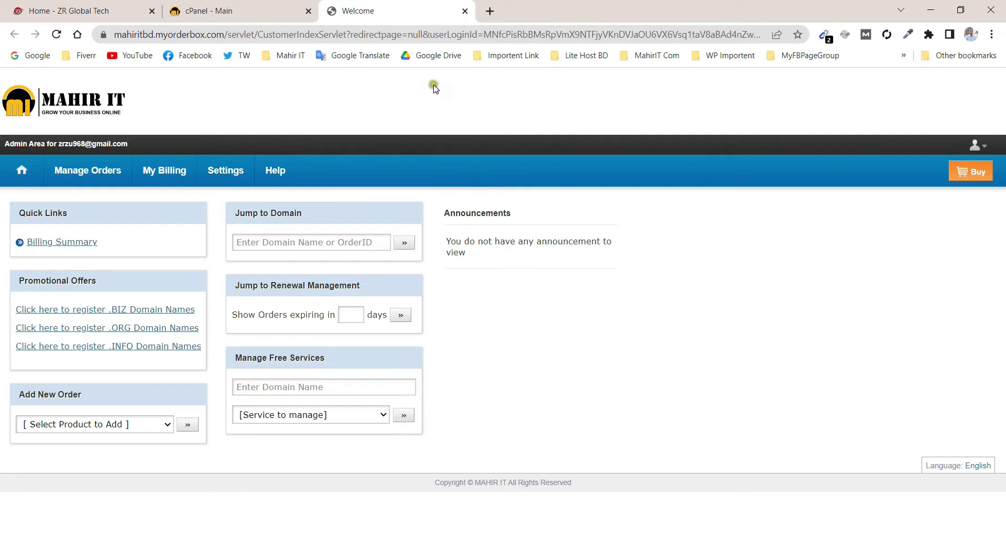
Step: Glance at the cPanel tab, return to the Welcome admin page, and bring the best-p notes forward
left_click(191, 5)
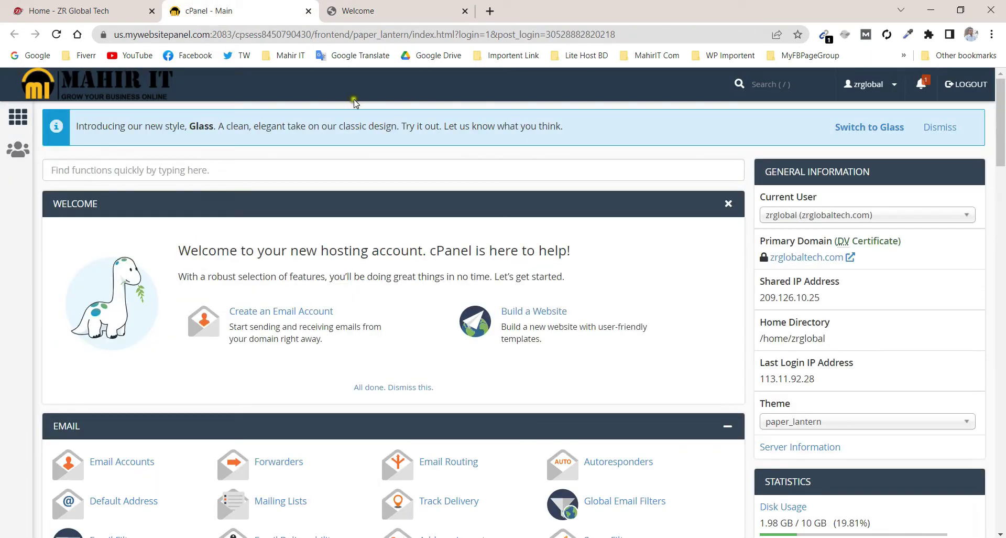
left_click(385, 15)
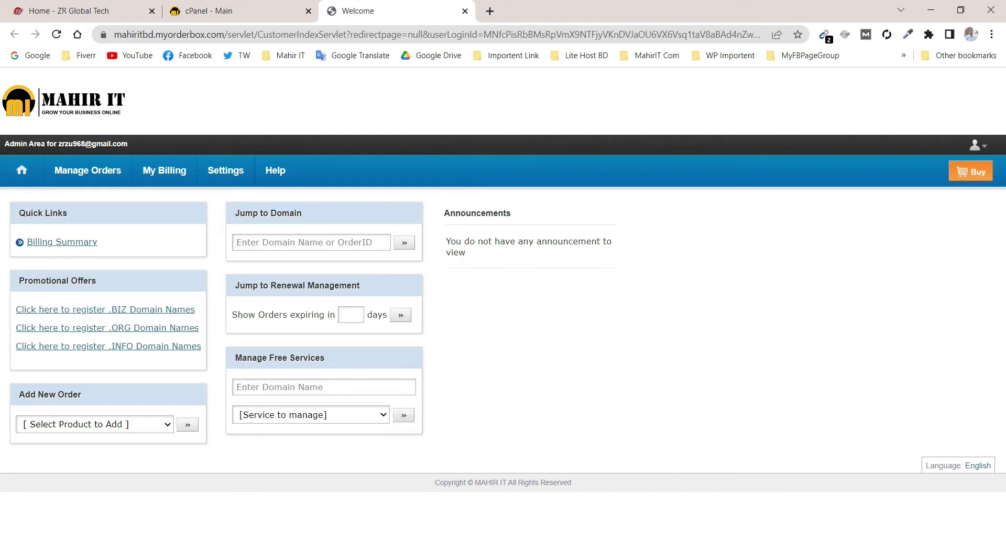
key("alt+Tab")
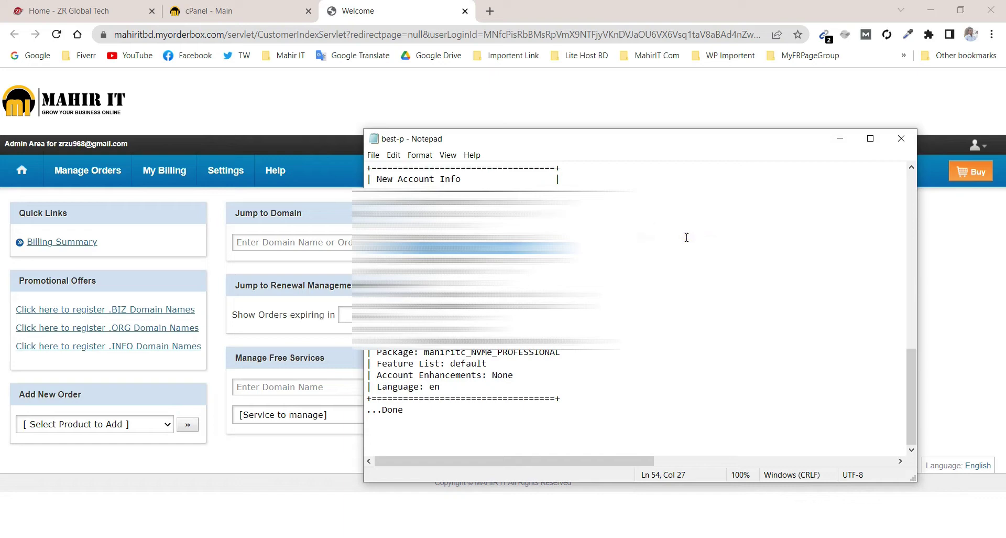
Step: Look over the Welcome page and ZR Global Tech homepage, then settle on the cPanel dashboard
left_click(617, 139)
left_click(249, 5)
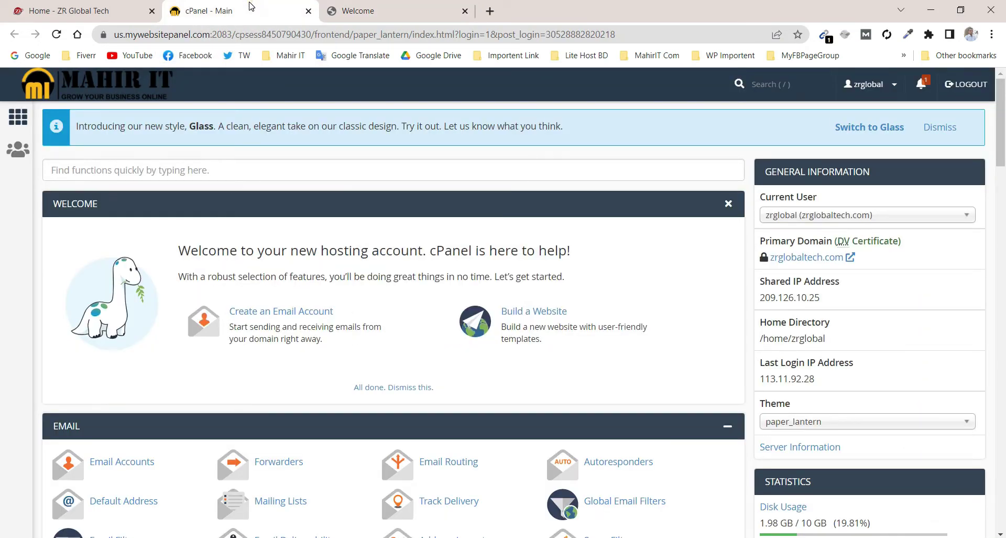
left_click(379, 5)
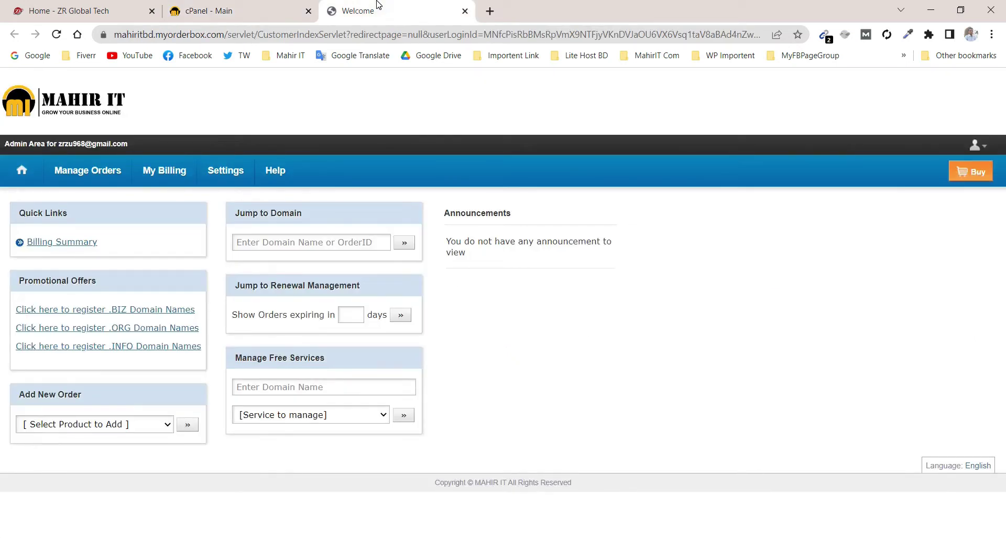
left_click(95, 11)
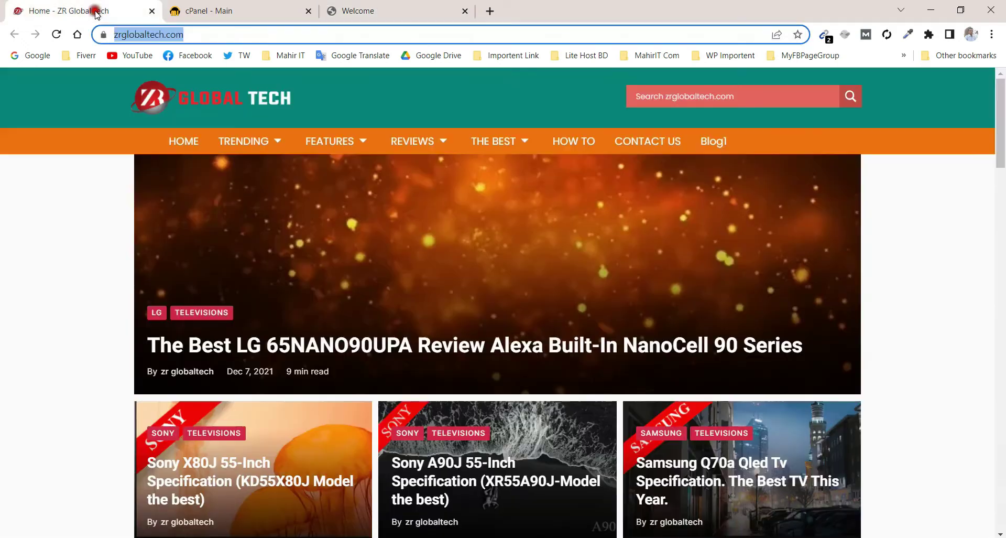
left_click(402, 5)
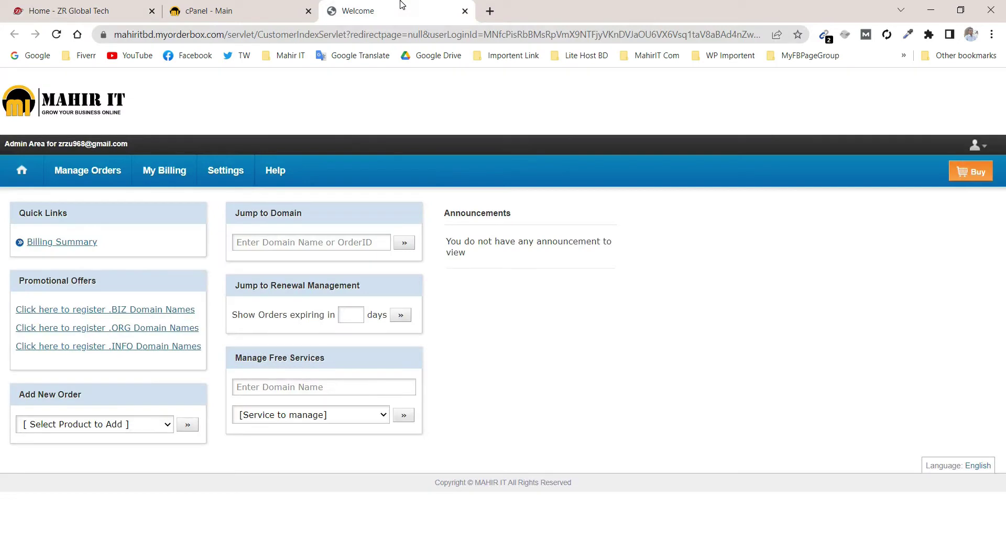
left_click(289, 5)
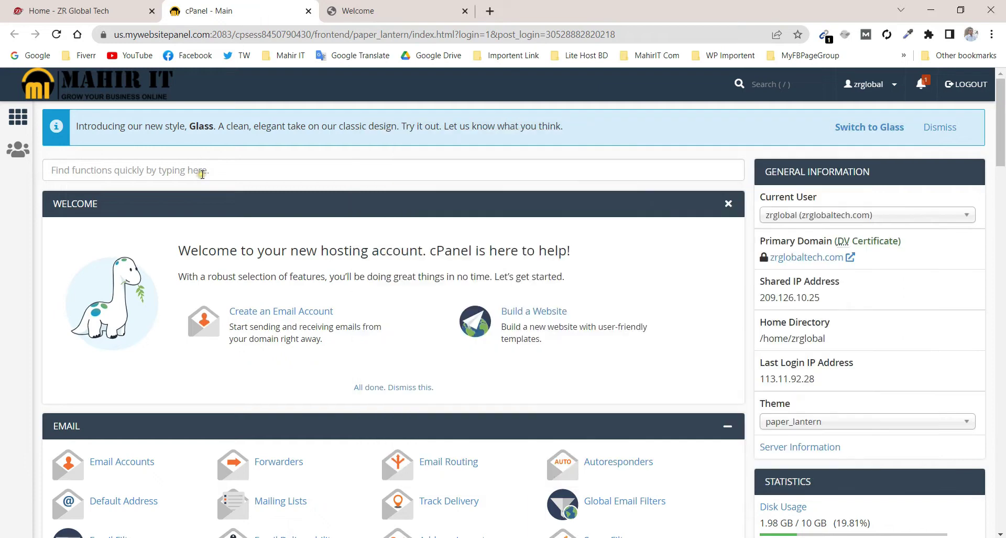
Step: Search 'bac' in cPanel functions, open Backup, and choose Download a Full Account Backup
left_click(199, 172)
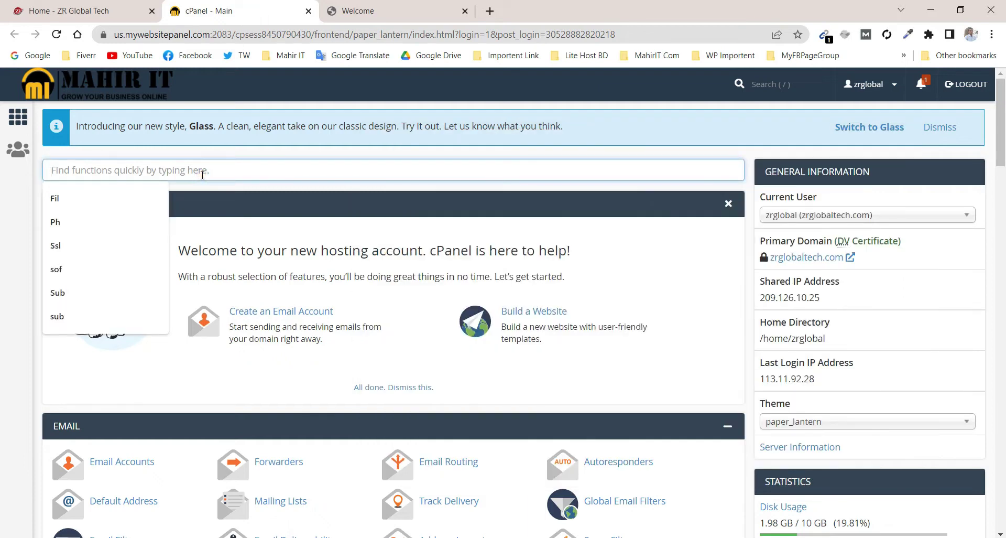
type("bac")
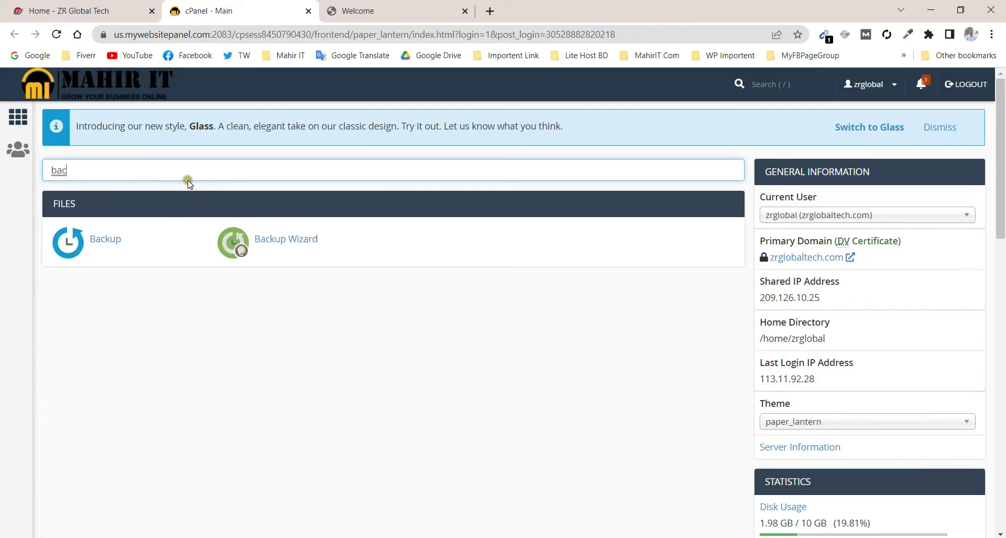
left_click(116, 237)
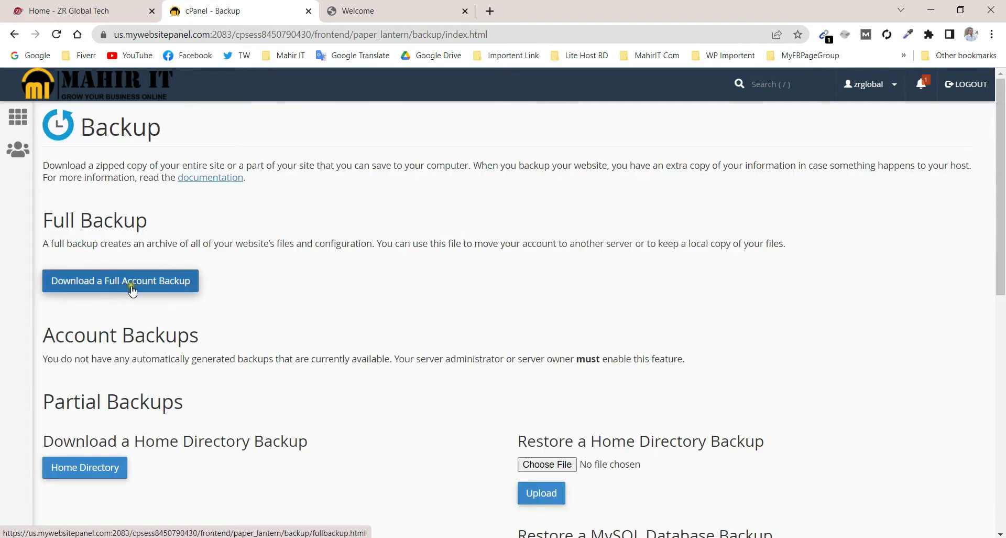
left_click(189, 286)
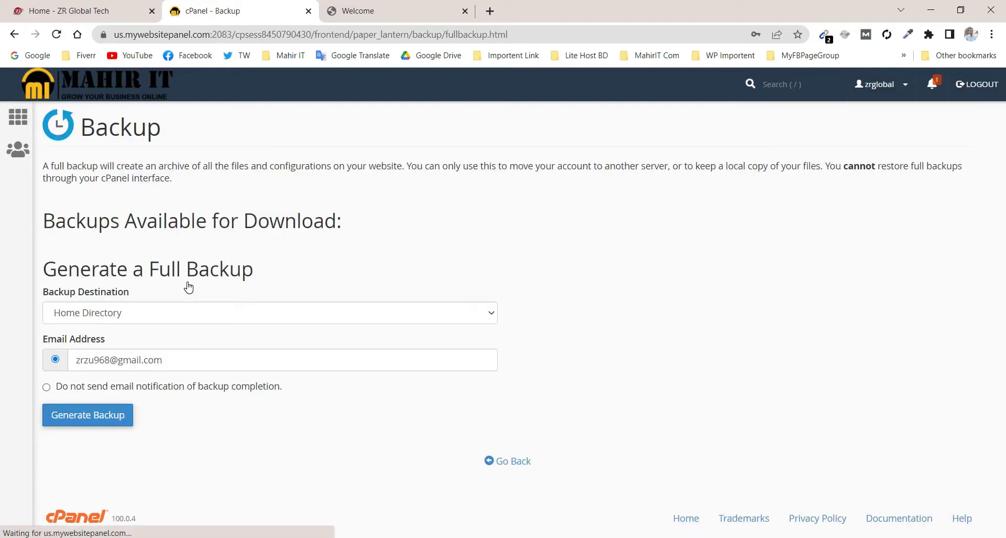
Step: Change the backup destination to Remote FTP Server and scroll to reveal its fields
left_click(206, 304)
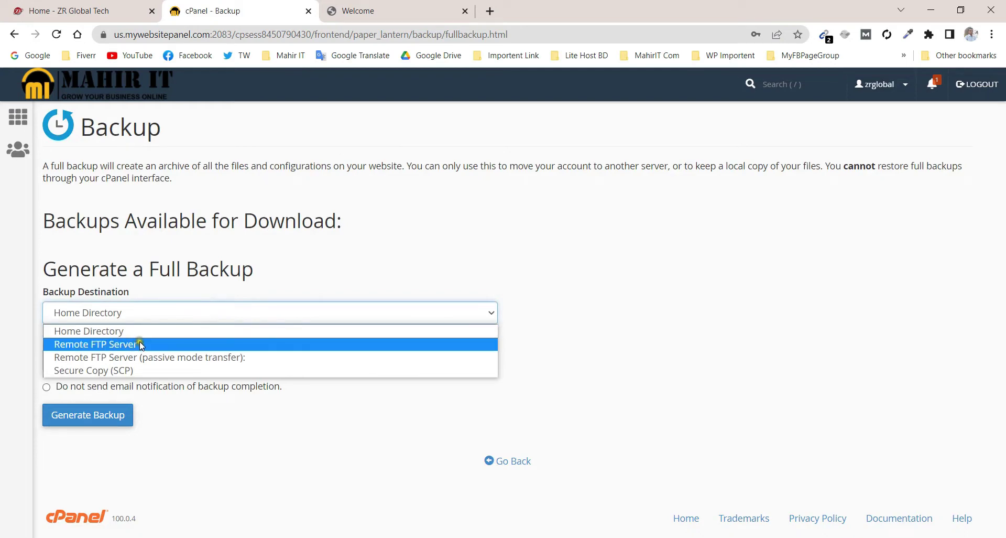
left_click(140, 341)
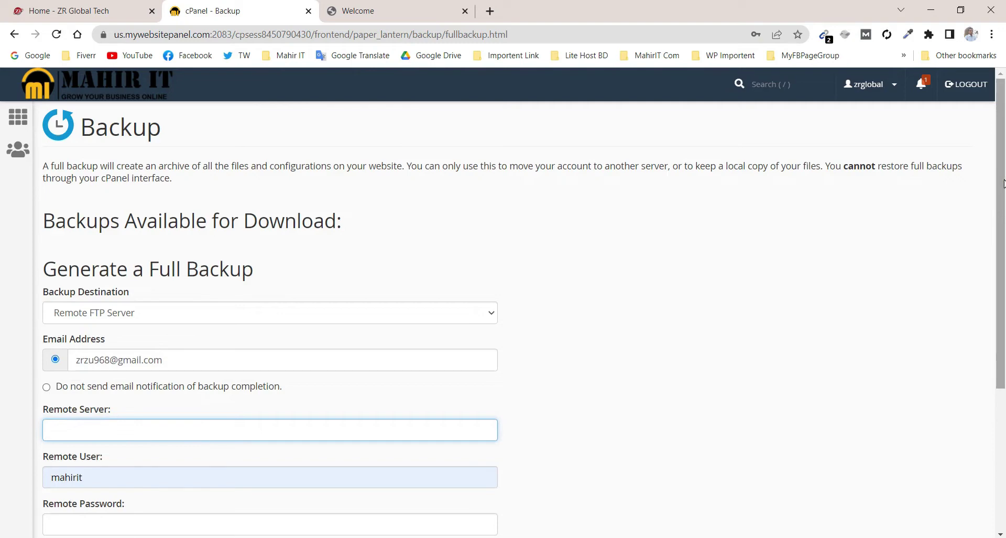
left_click_drag(1003, 184, 1002, 273)
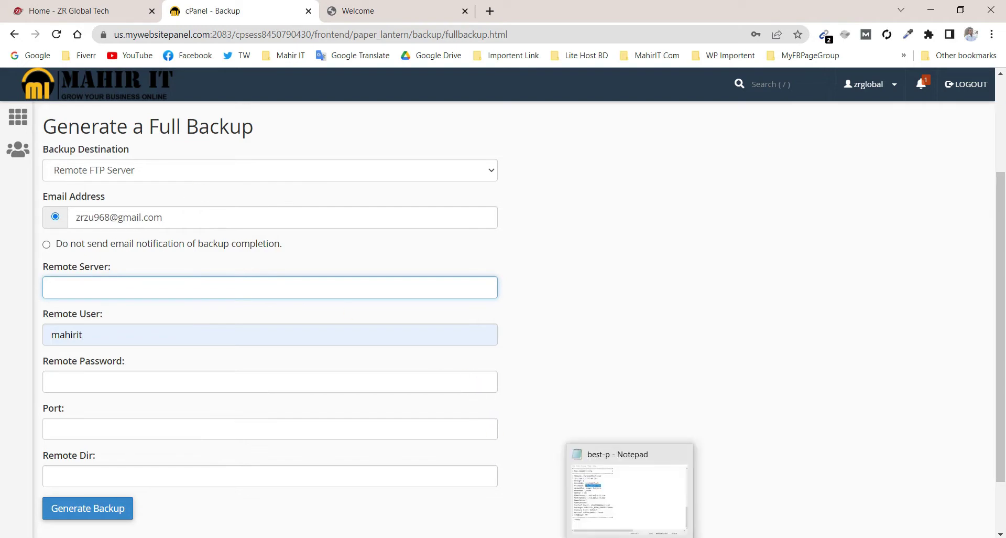
Step: Copy server address 162.55.131.89 from the notes into the Remote Server field
left_click(627, 533)
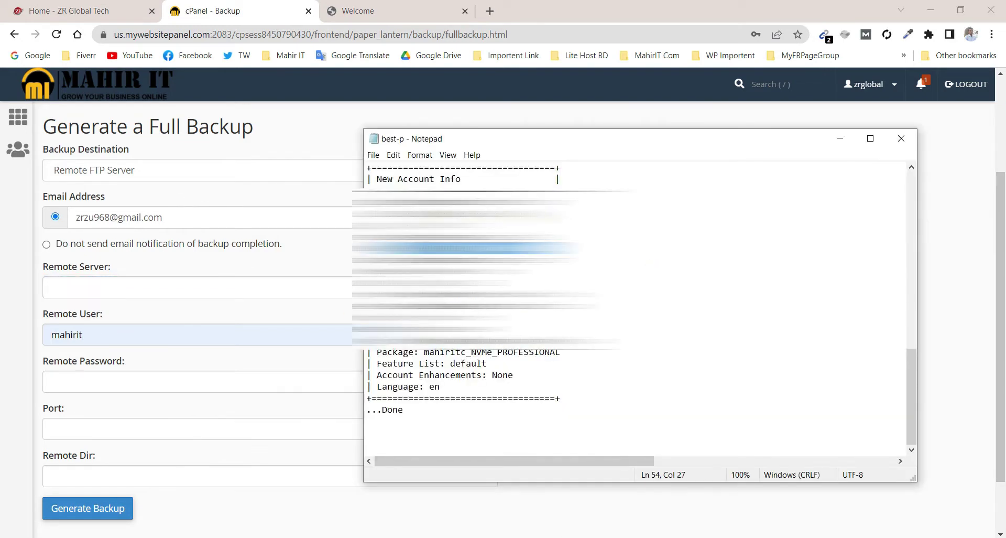
left_click(468, 216)
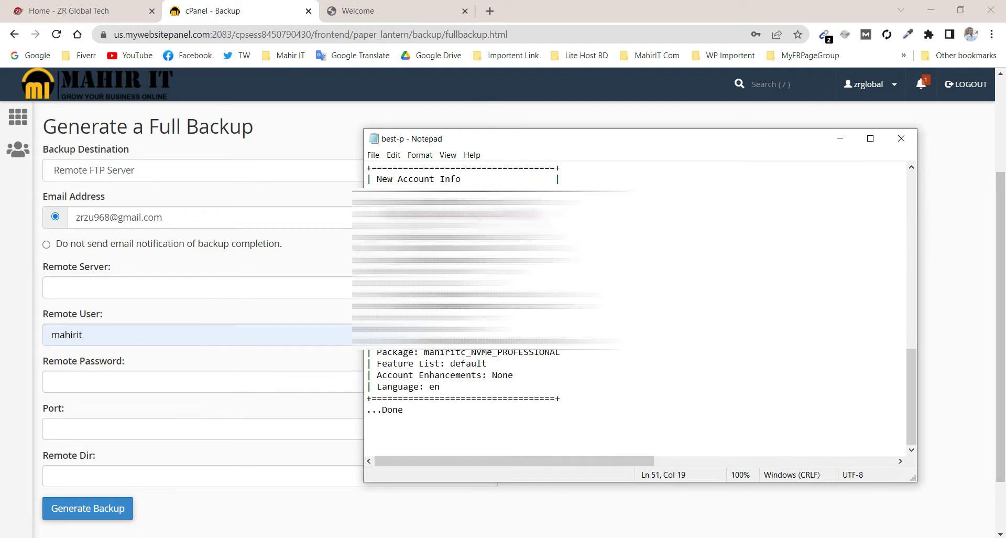
left_click_drag(462, 215, 410, 216)
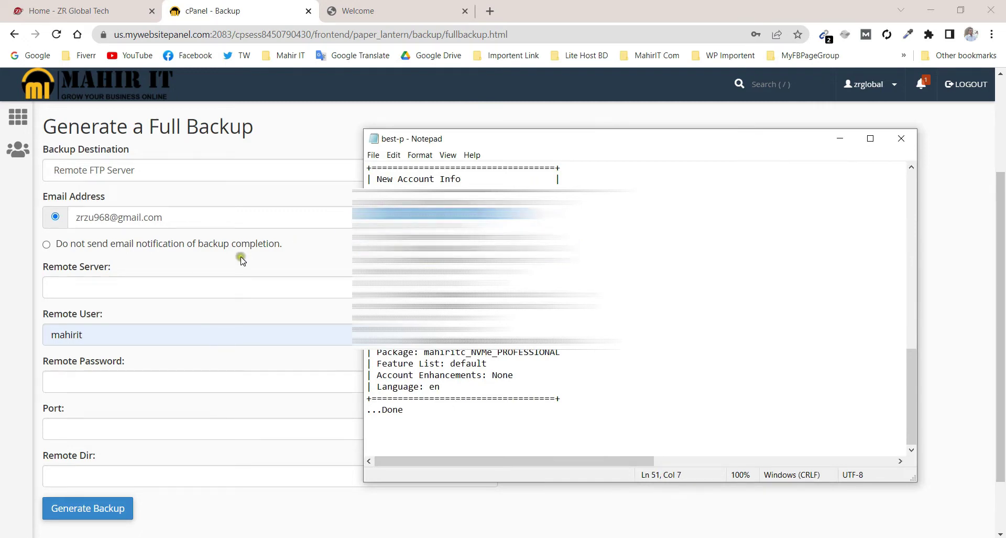
left_click(154, 290)
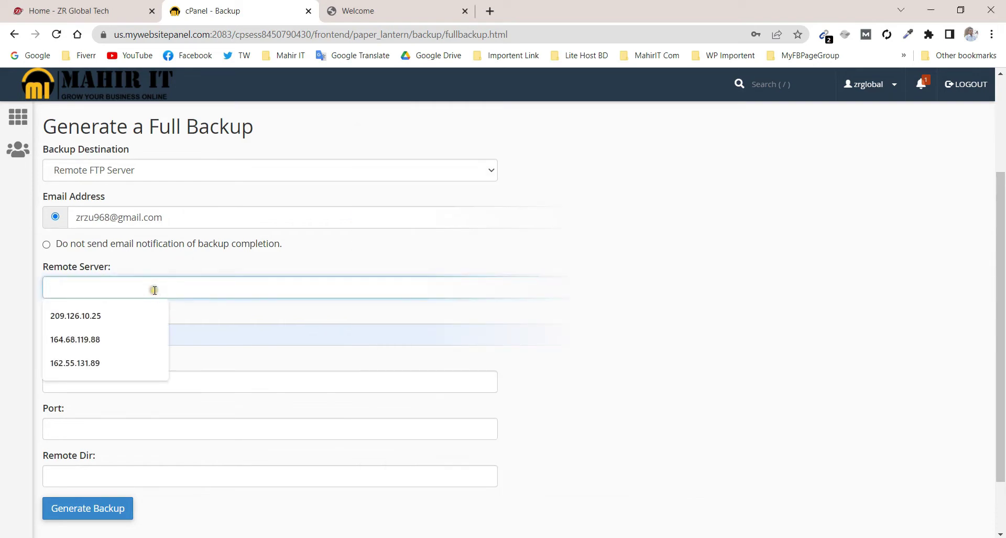
type("162.55.131.89")
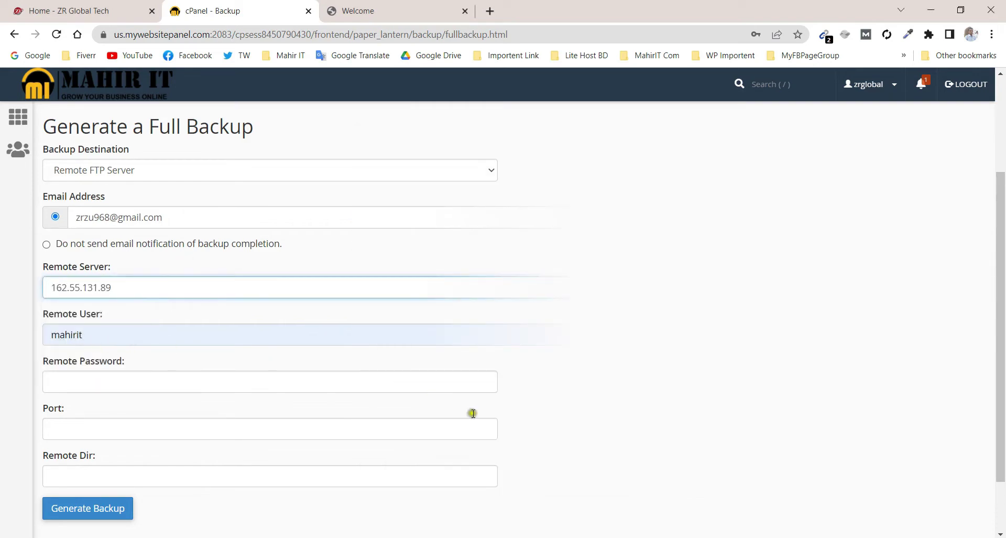
Step: Fill Remote User and Remote Password with the new account's username and password from the notes
key("alt+Tab")
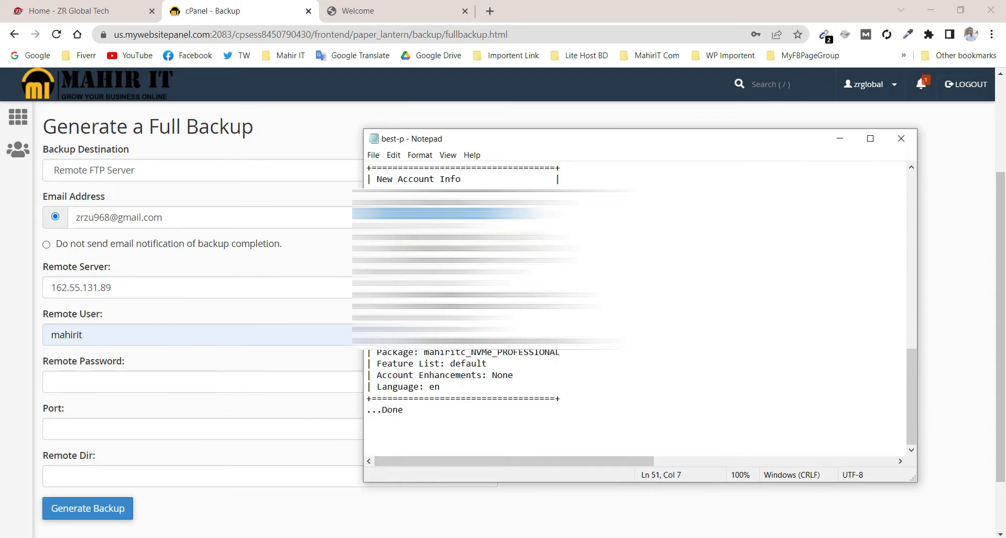
double_click(461, 236)
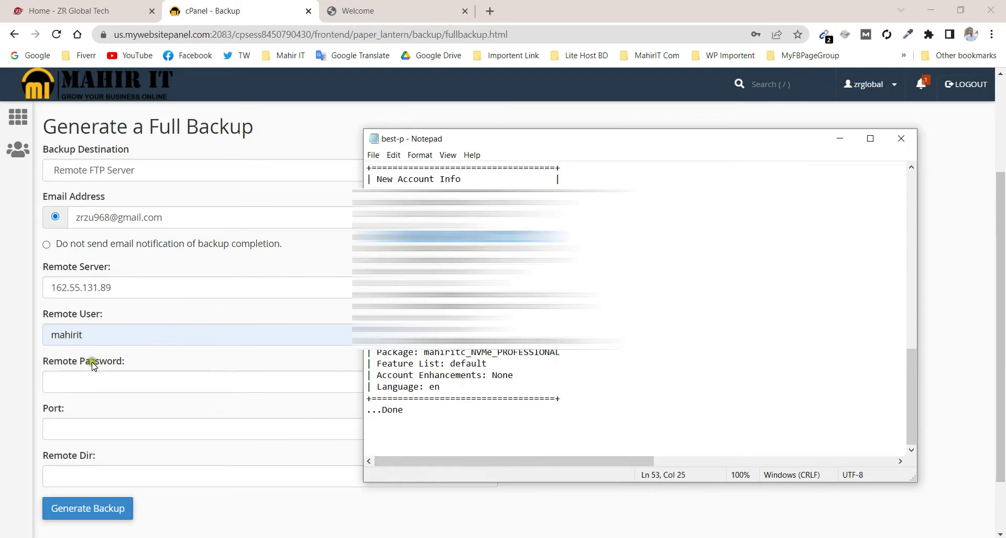
left_click(101, 377)
key("ctrl+v")
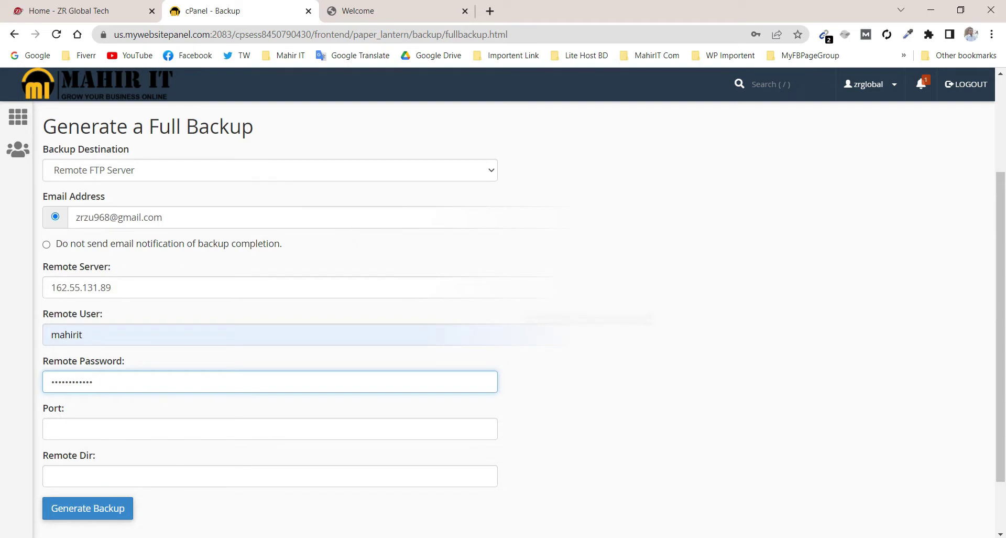
double_click(107, 335)
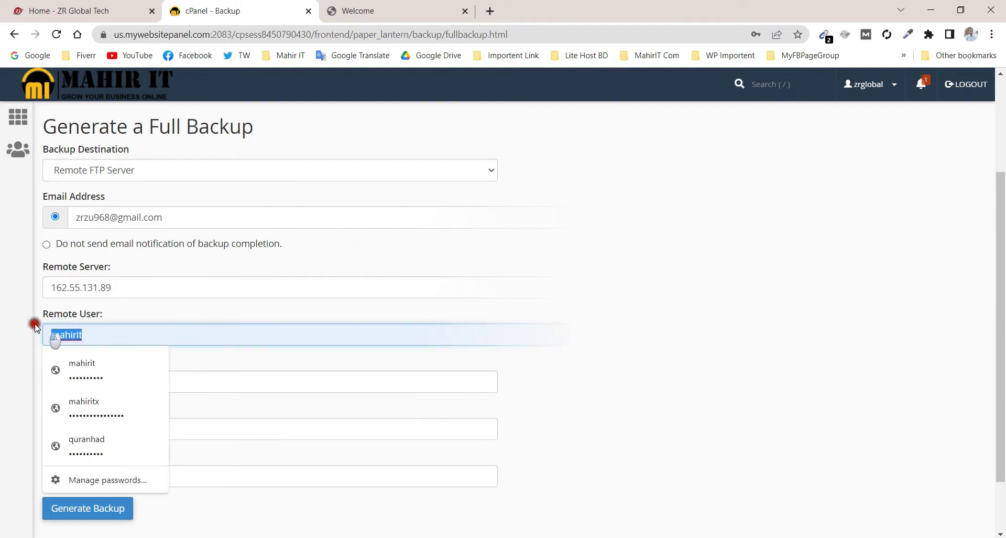
type("zrglobaltech")
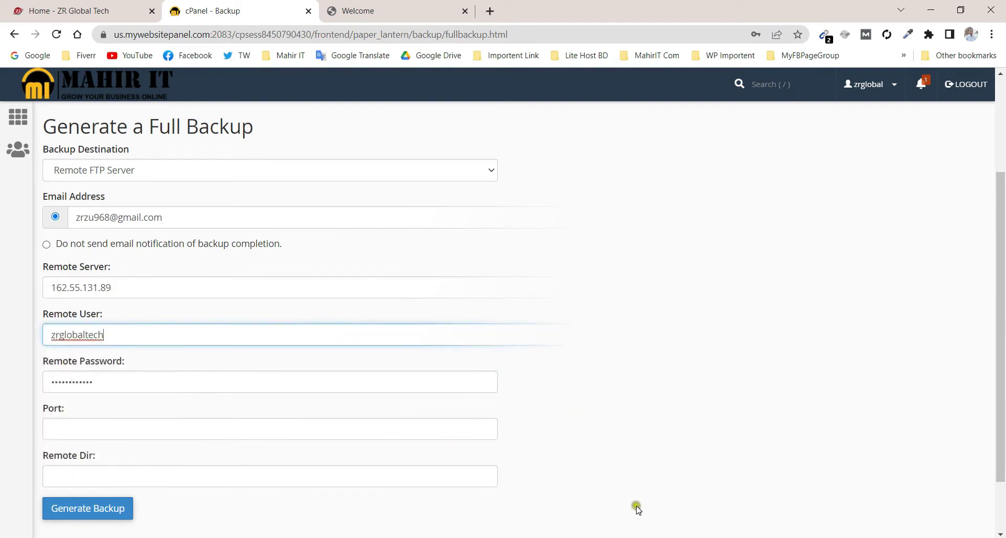
key("alt+Tab")
left_click_drag(369, 246, 504, 246)
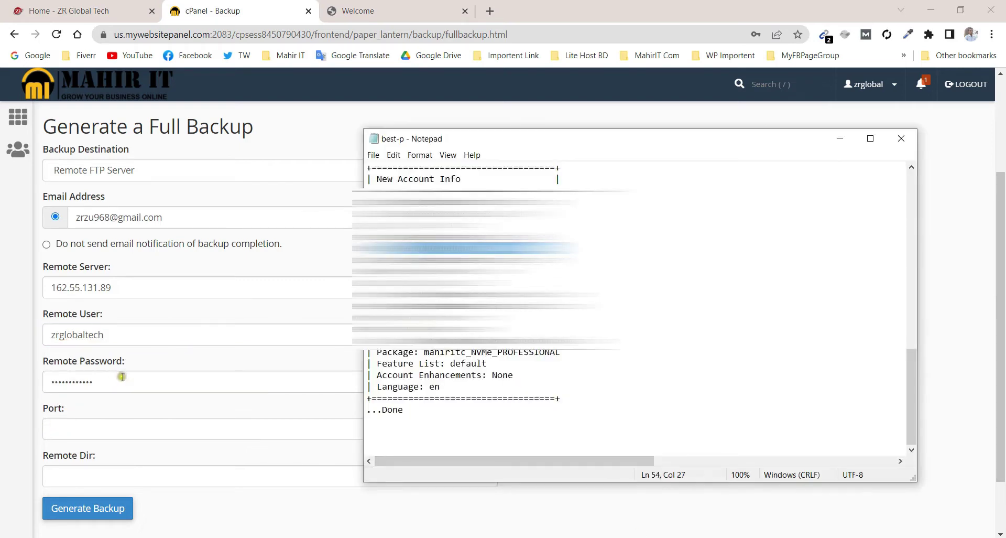
left_click_drag(124, 373, 41, 380)
key("ctrl+v")
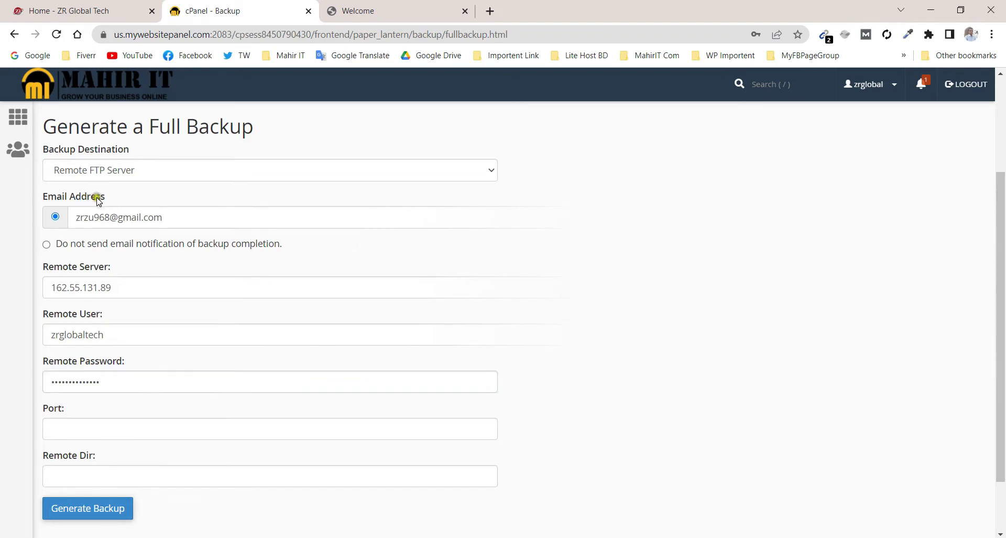
Step: Replace the notification email with a different address from the suggestions
left_click(193, 217)
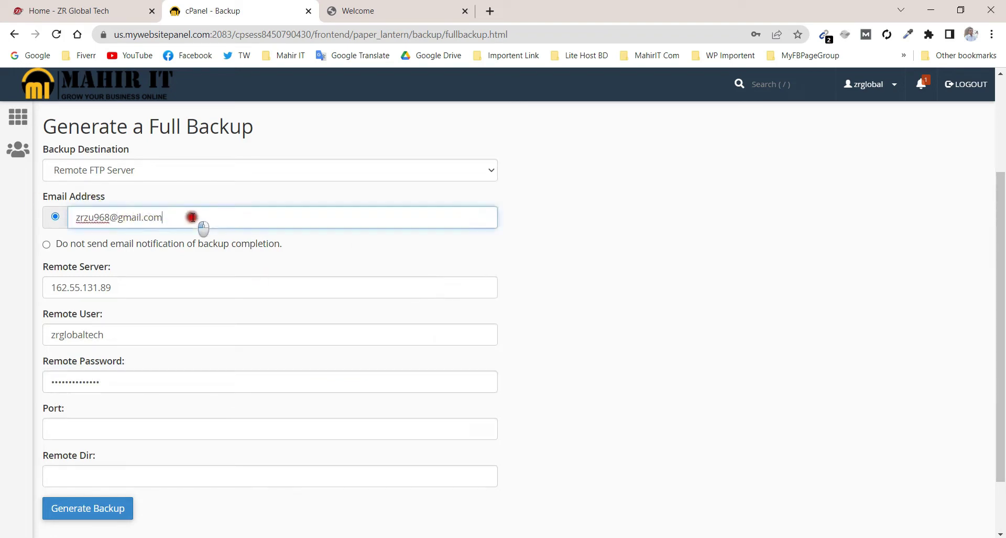
left_click_drag(192, 216, 72, 219)
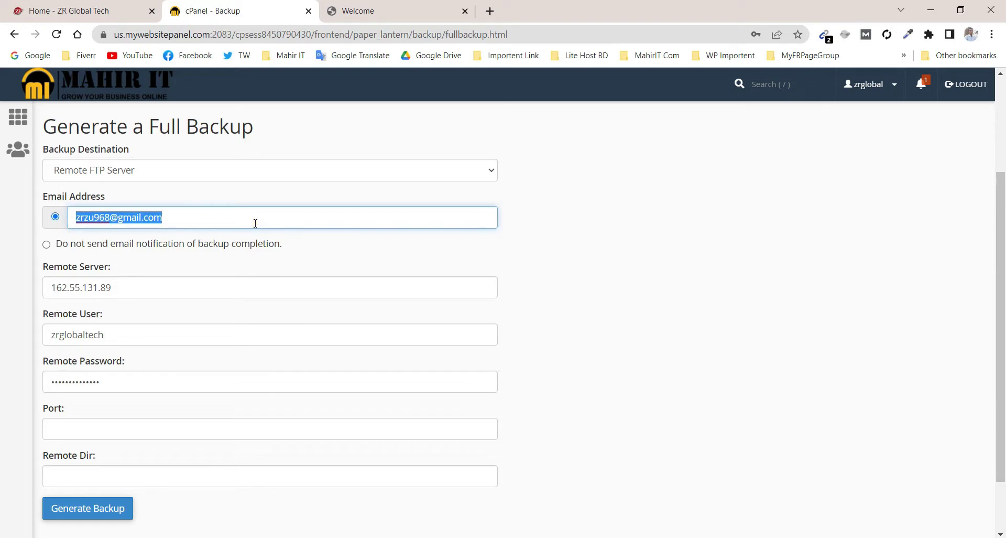
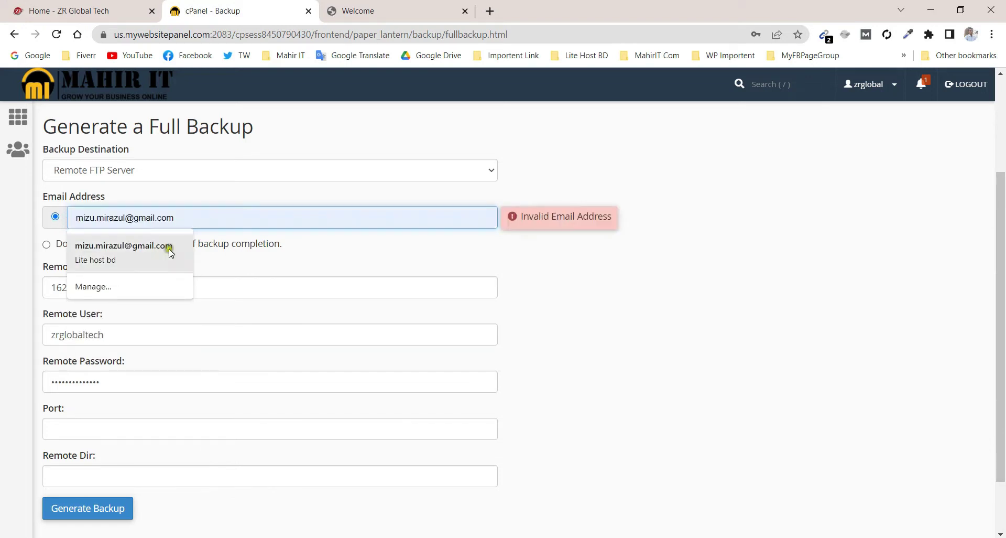
left_click(159, 256)
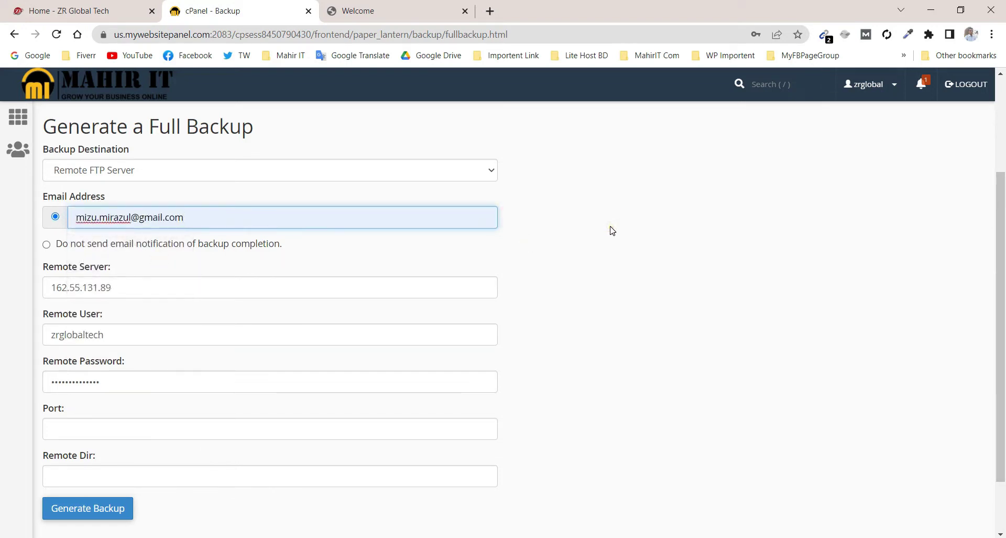
left_click(612, 230)
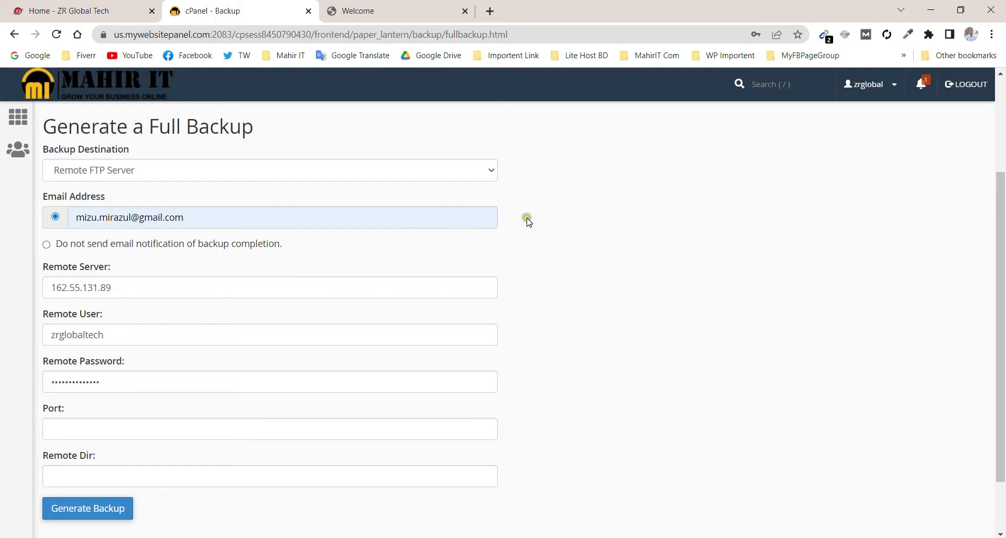
Step: Set port 21 and remote directory public_html from the autofill suggestions
left_click(241, 434)
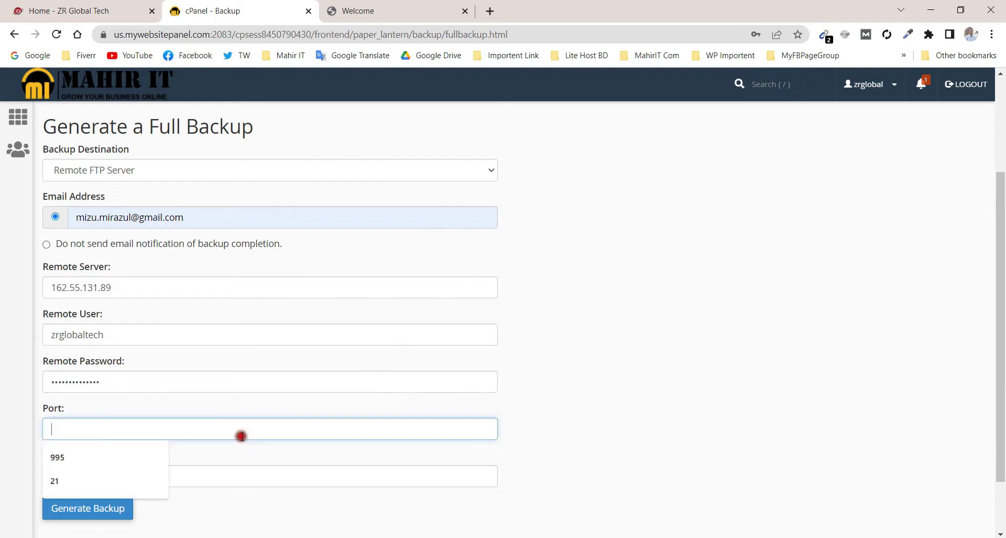
left_click(98, 485)
left_click(150, 477)
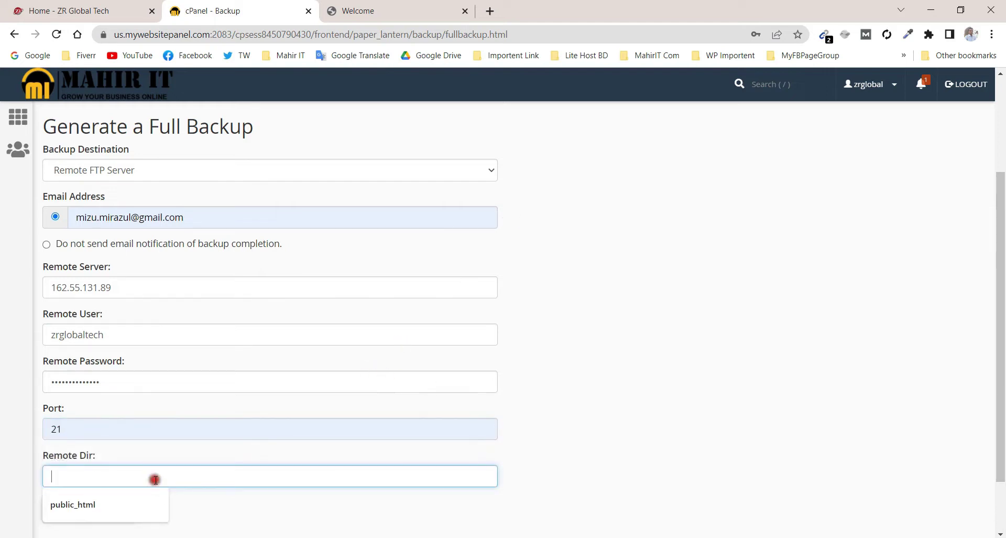
left_click(107, 504)
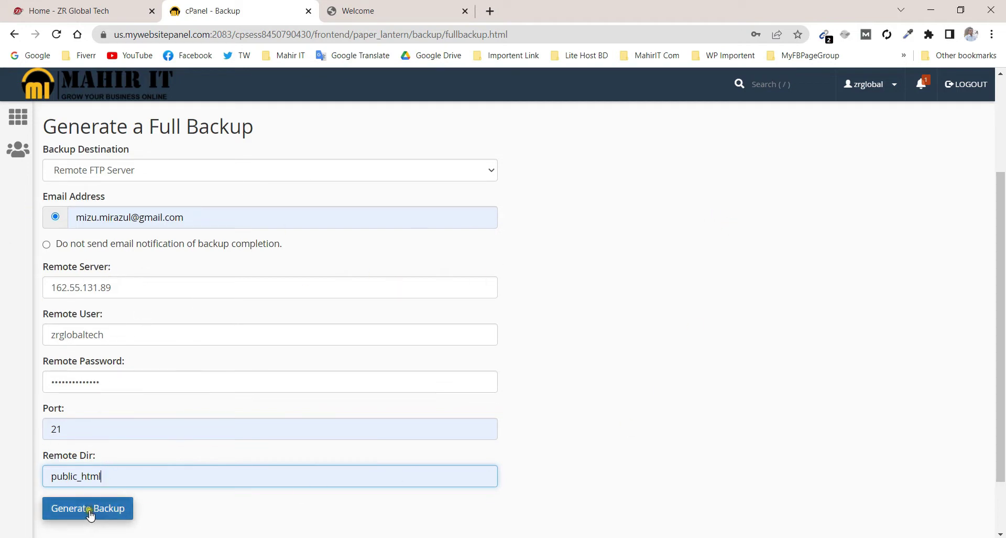
Step: Generate the FTP full backup, dismiss the save-password prompt, and return to the Backup page
left_click(107, 509)
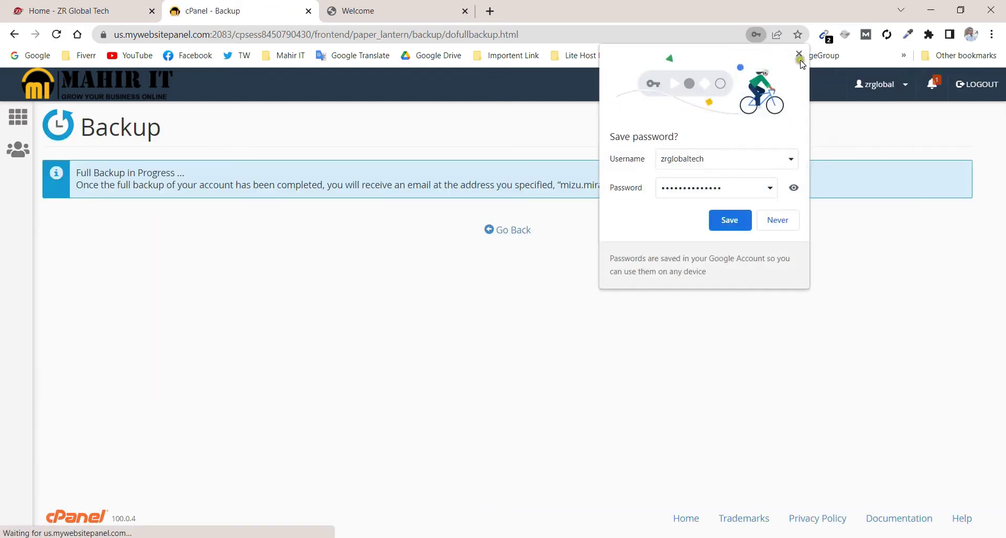
left_click(799, 58)
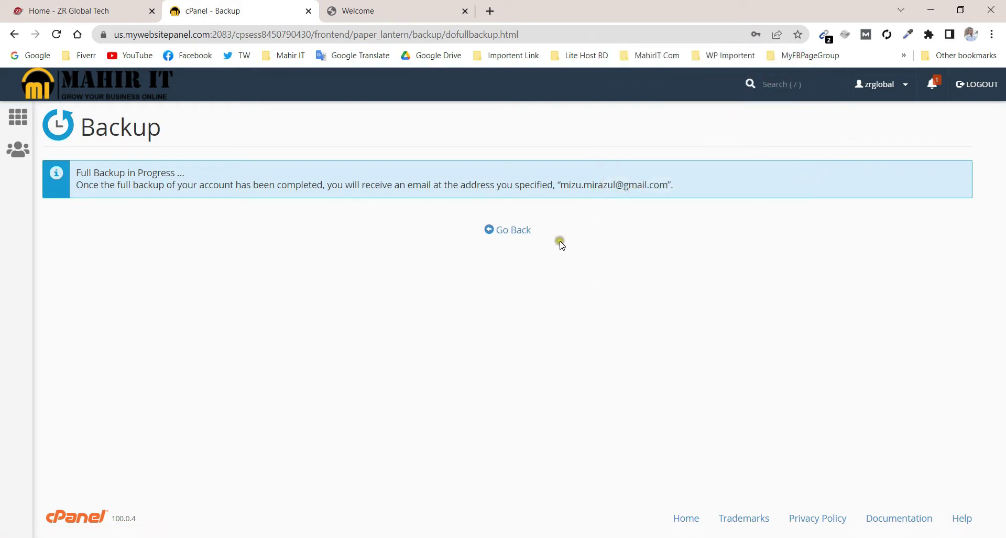
left_click(523, 234)
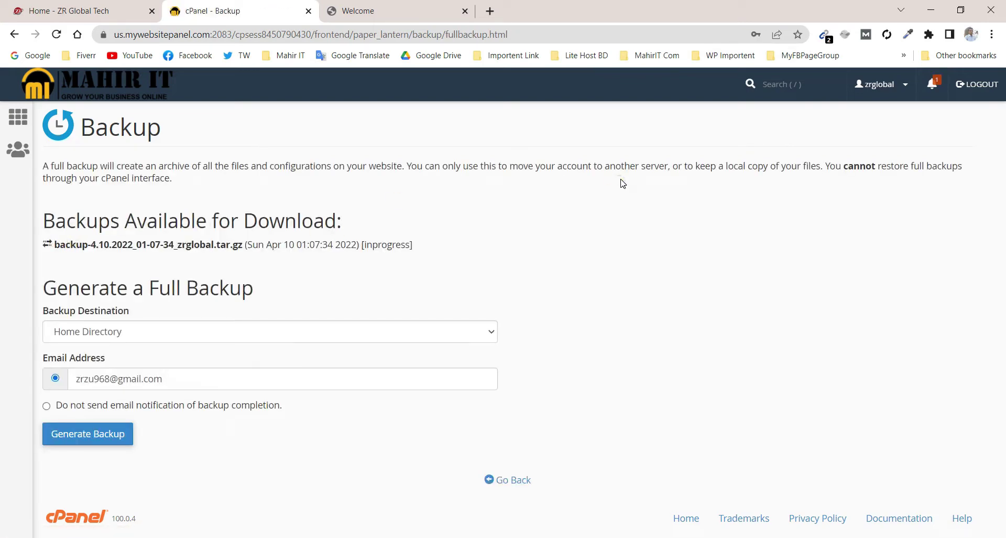
left_click(238, 263)
Step: In the Mahir IT panel, list orders and open zrglobaltech.com's management page
left_click(385, 13)
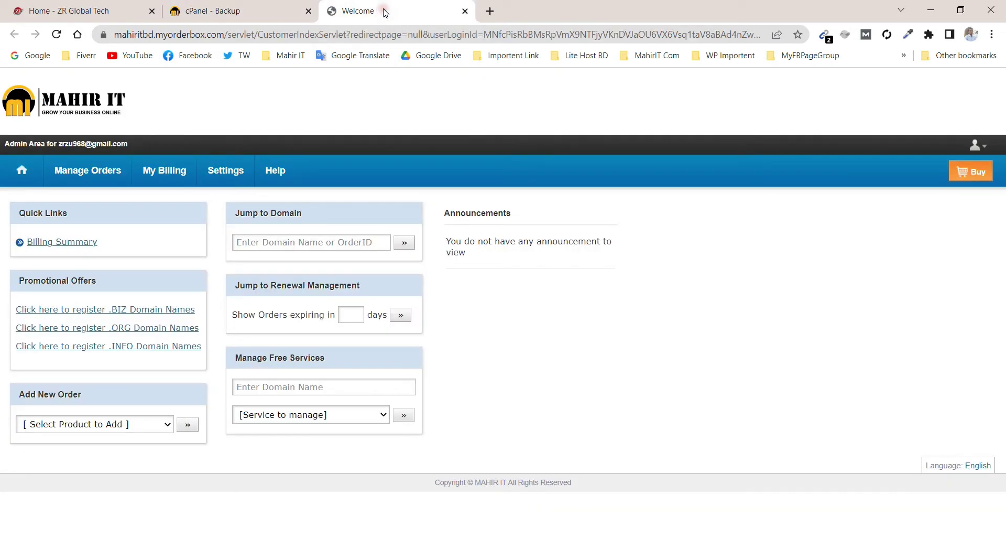
mouse_move(118, 160)
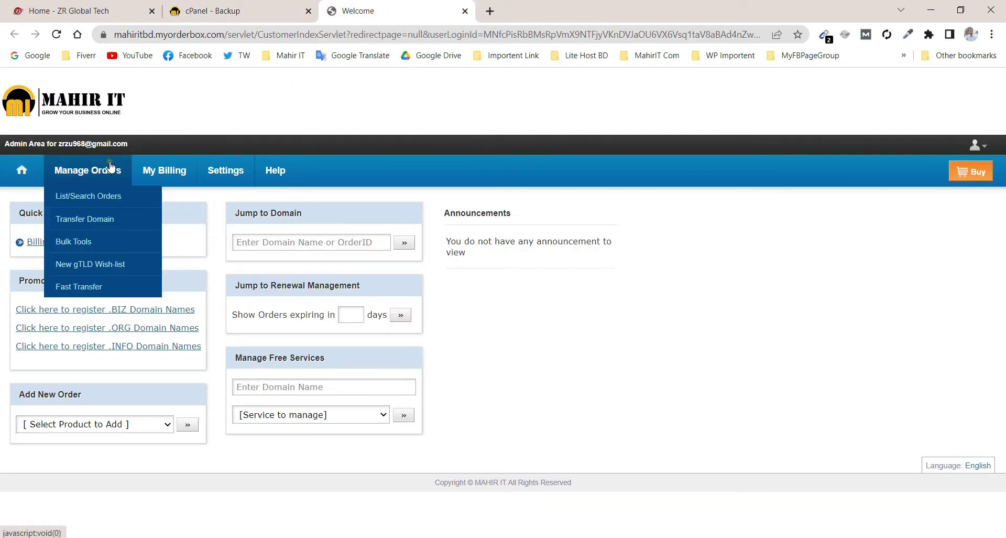
left_click(119, 197)
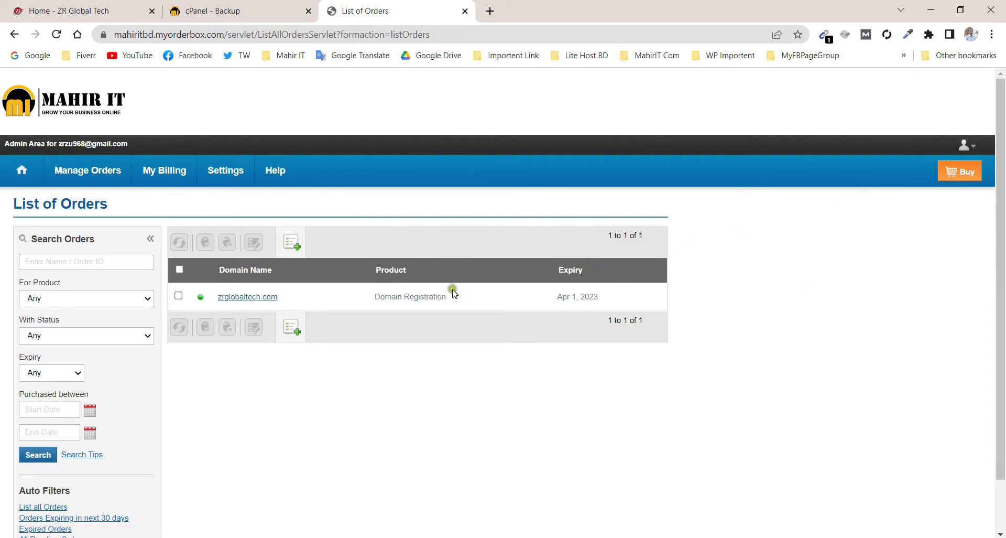
left_click(258, 298)
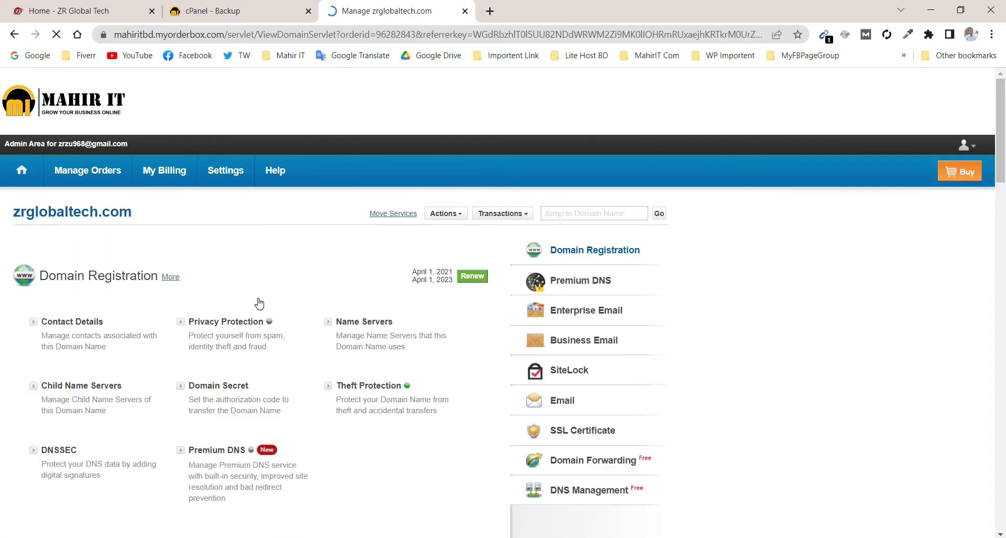
left_click(268, 297)
left_click_drag(1002, 105, 1002, 134)
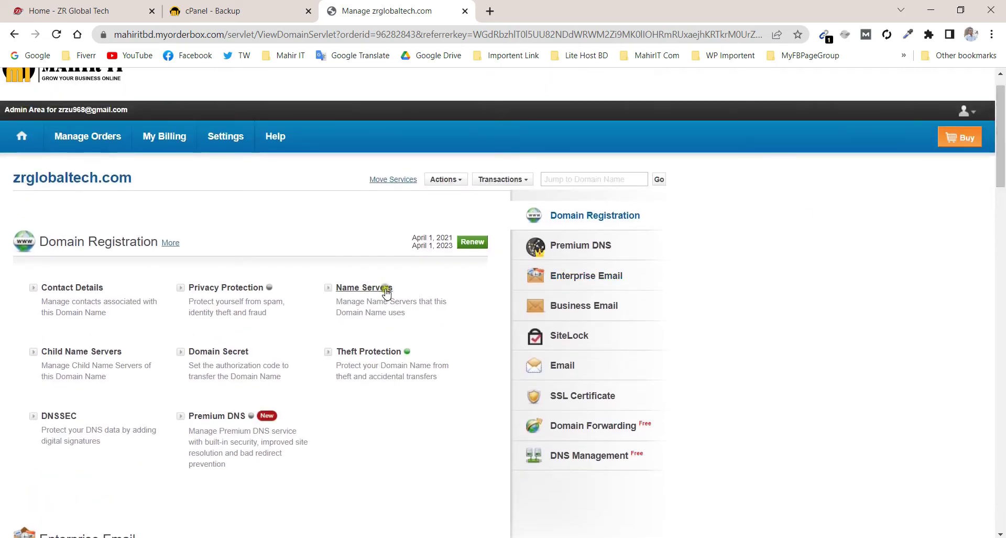
Step: Open zrglobaltech.com's name servers and paste ns1.mahirit.com from the notes as the first
left_click(348, 287)
left_click(375, 289)
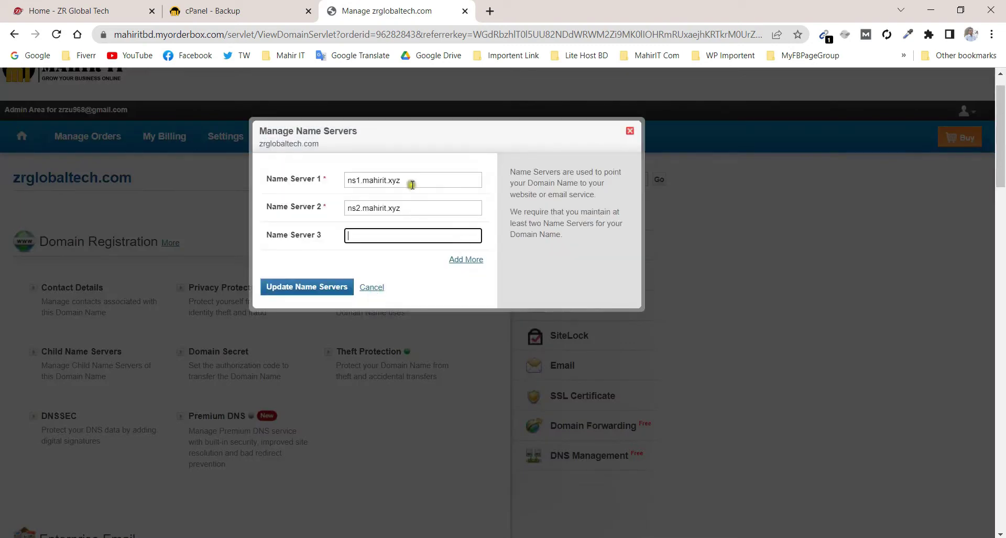
left_click(411, 181)
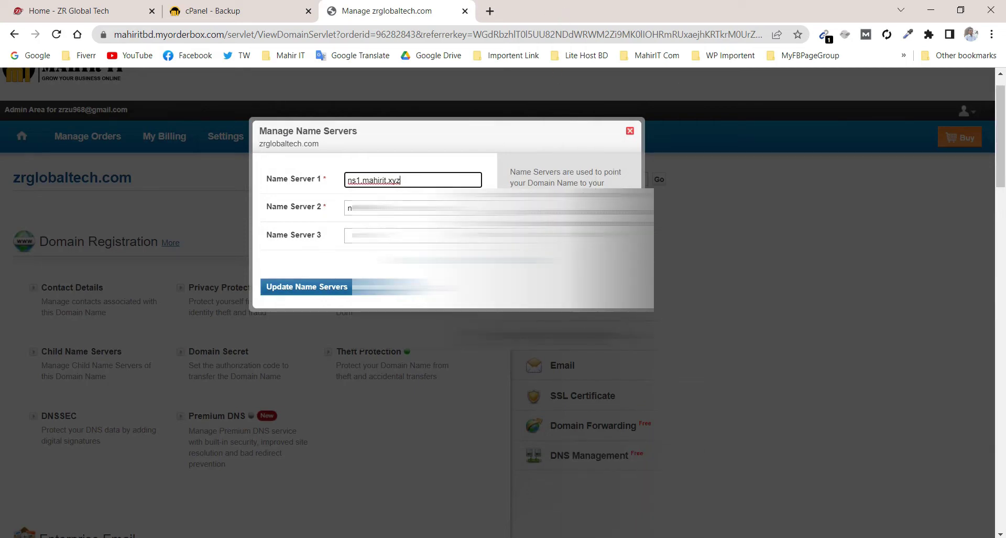
key("alt+Tab")
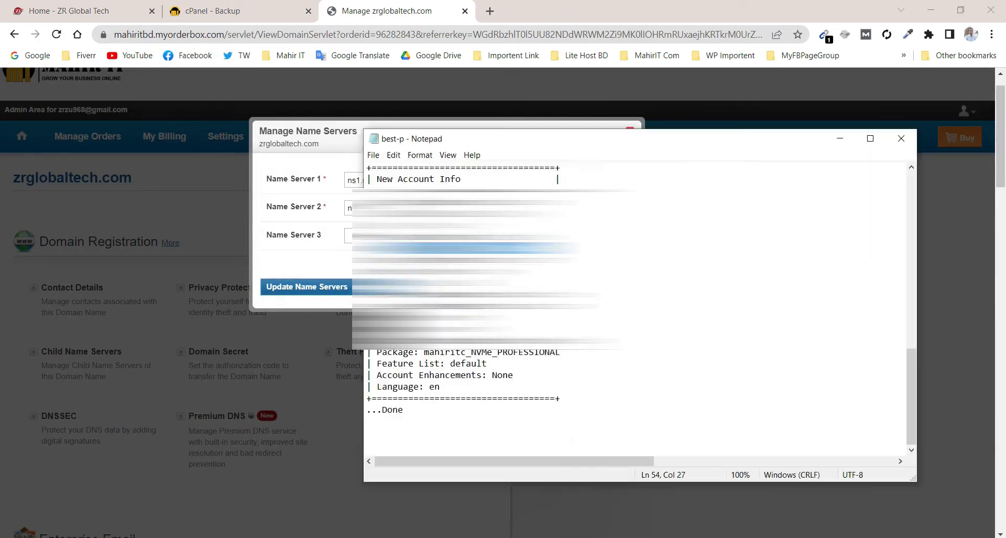
left_click(608, 6)
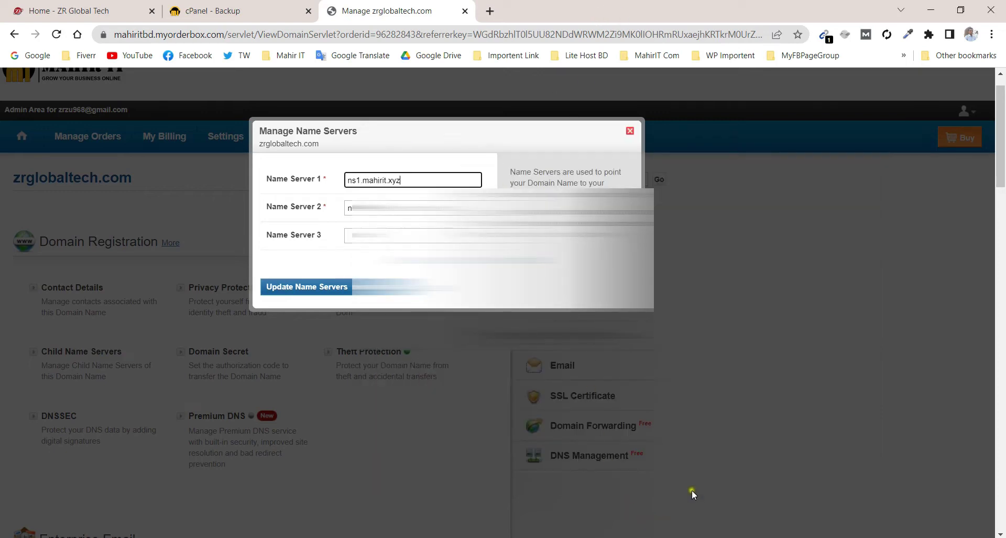
left_click(728, 484)
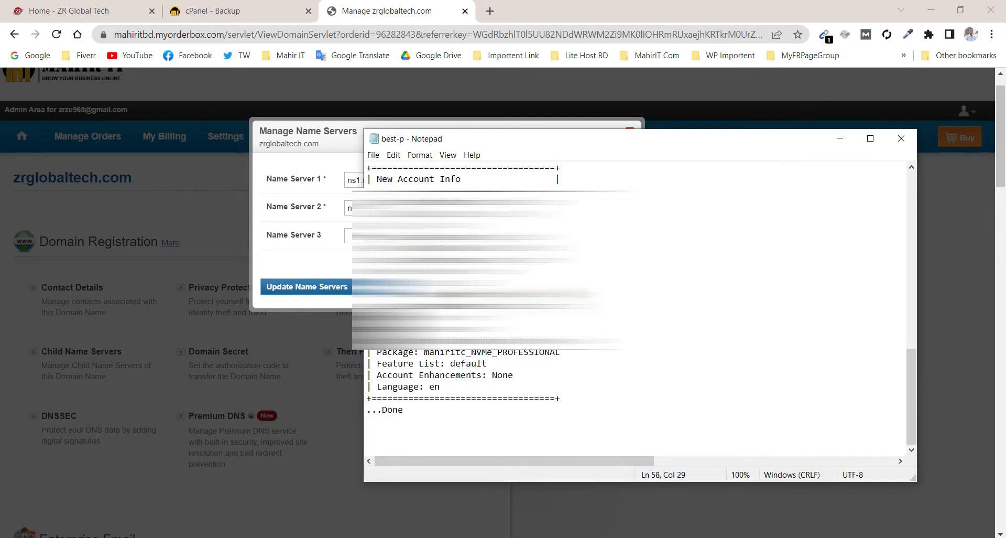
left_click_drag(372, 293, 524, 294)
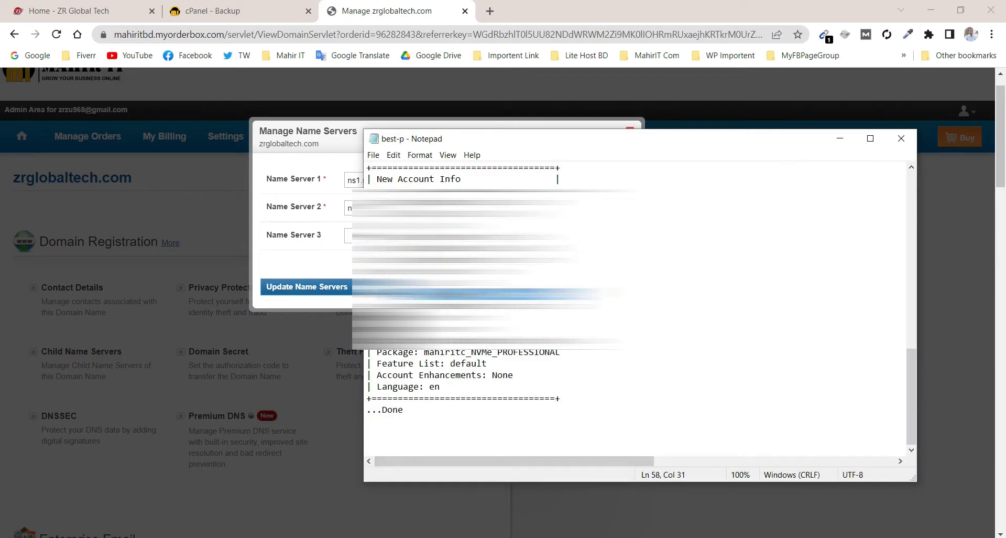
left_click(839, 139)
left_click(419, 182)
key("ctrl+a")
type("ns1.mahirit.com")
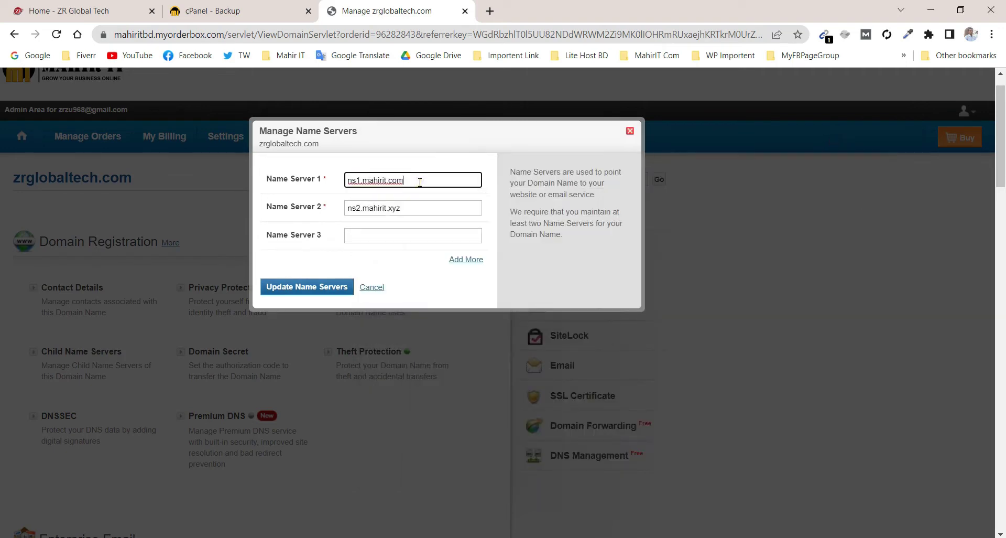
Step: Paste ns2.mahirit.com as the second name server, save the update, and reload the page
key("alt+Tab")
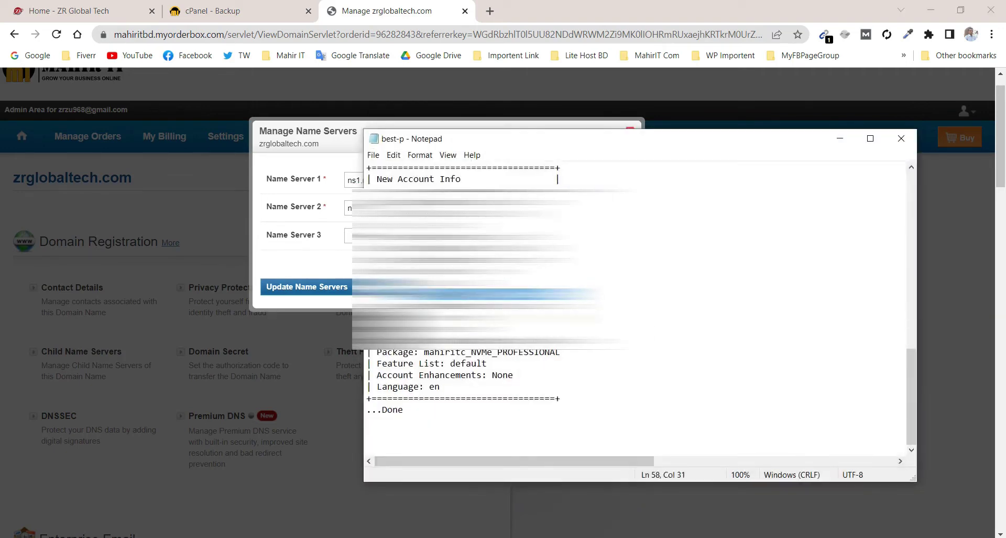
key("shift+Down")
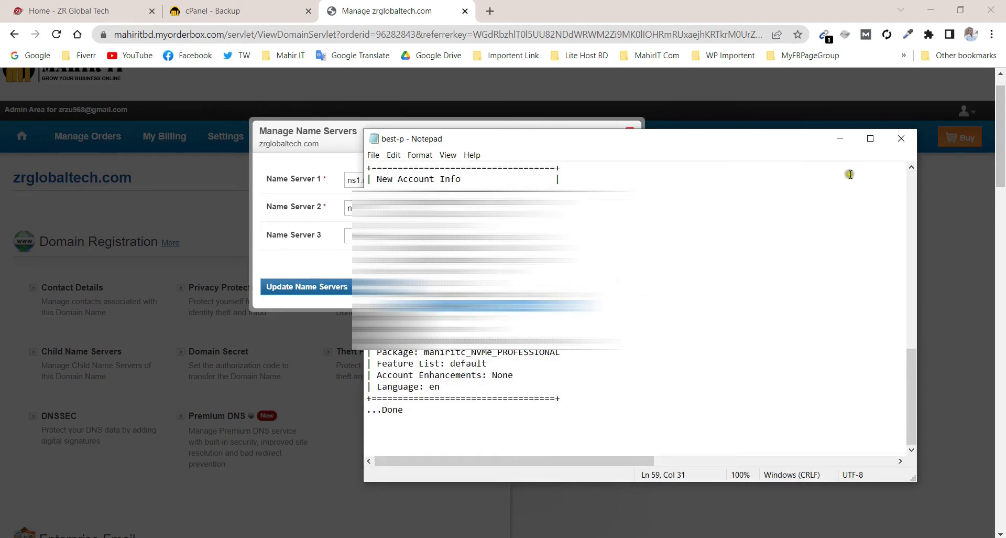
left_click(839, 138)
left_click(387, 208)
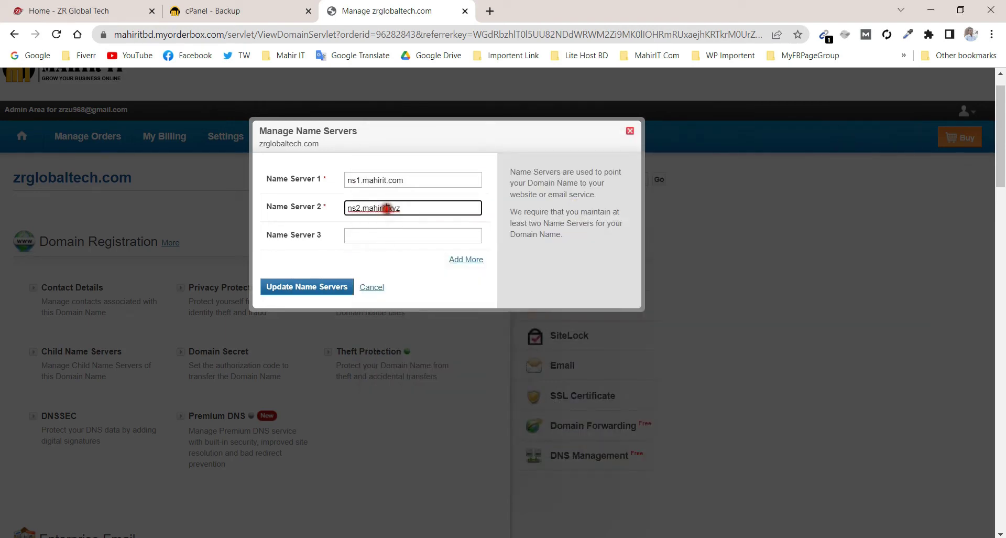
triple_click(387, 208)
type("ns2.mahirit.com")
left_click(295, 294)
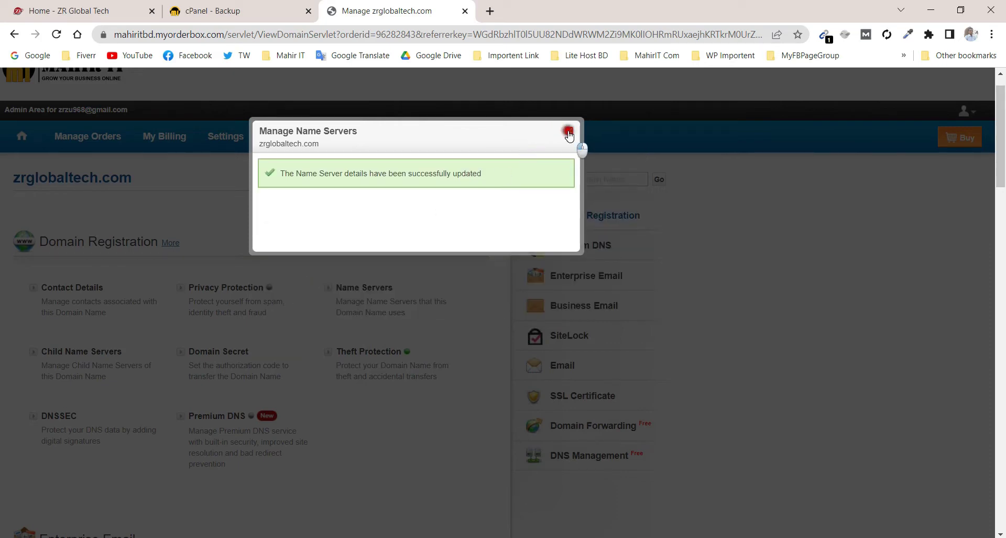
left_click(569, 131)
left_click(56, 35)
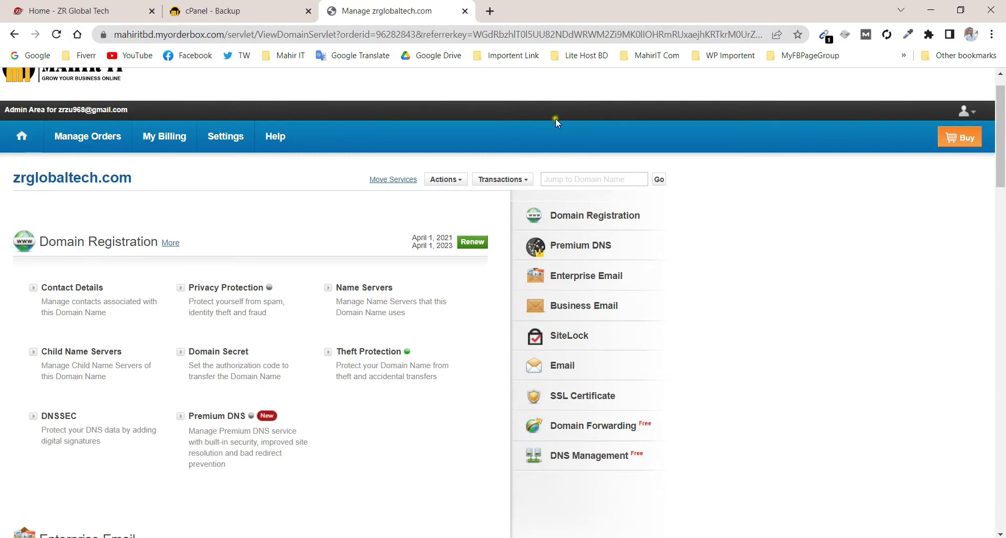
Step: Open whatsmydns.net in a new tab and paste zrglobaltech.com into its lookup field
left_click(490, 11)
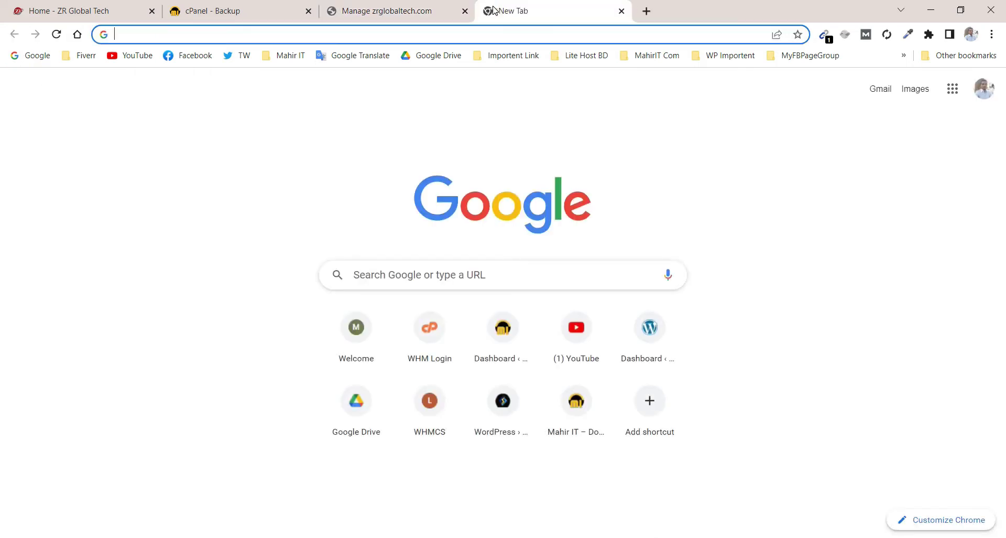
type("wha")
key("Return")
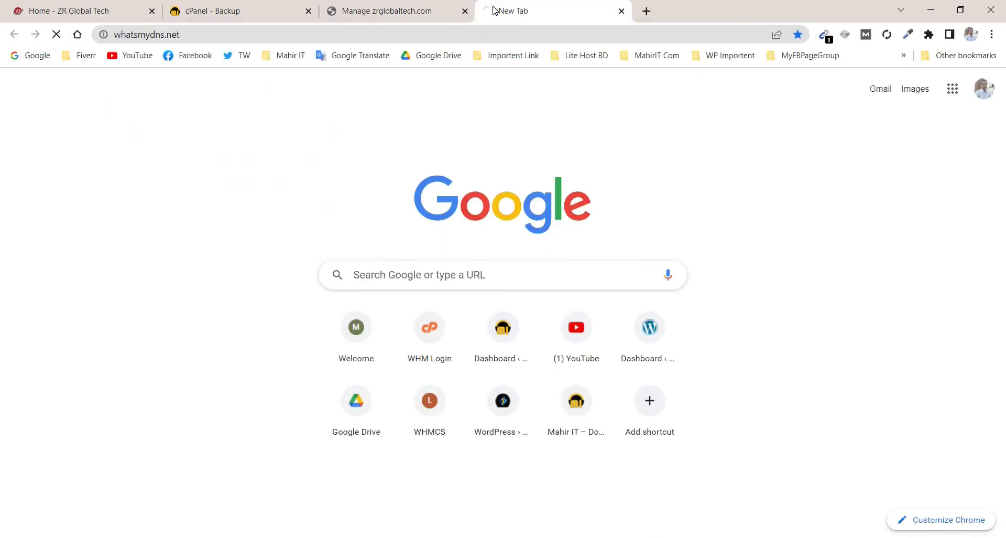
left_click(363, 11)
double_click(113, 182)
key("ctrl+c")
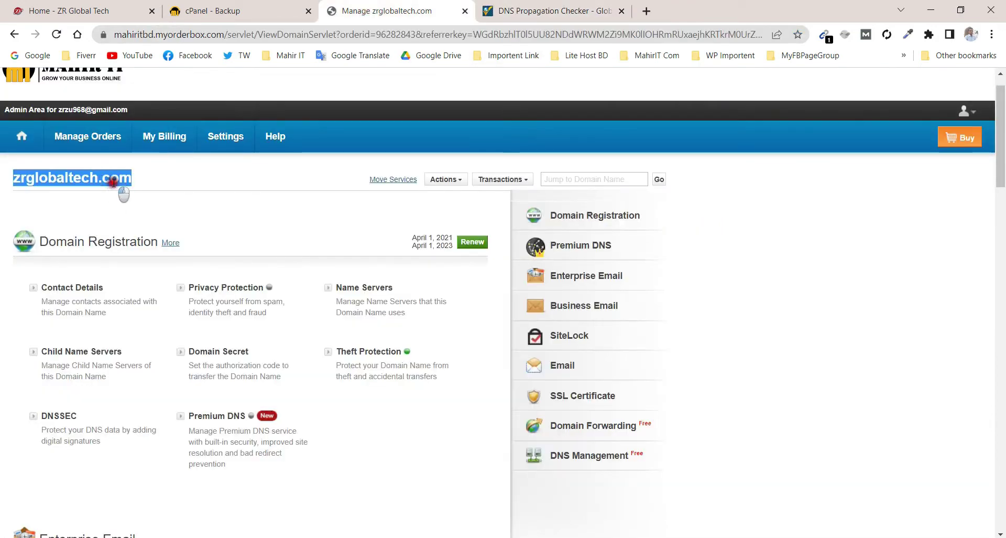
left_click(526, 5)
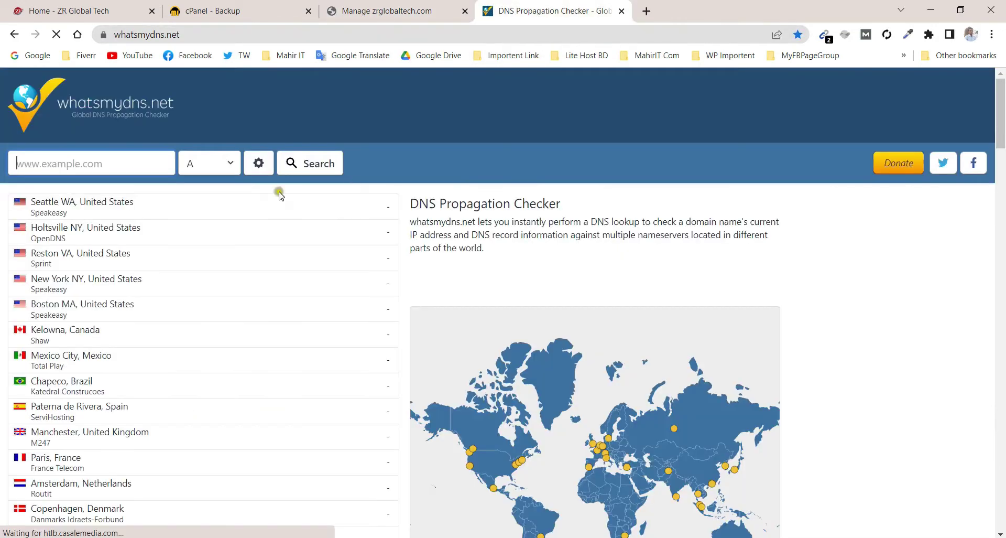
left_click(136, 164)
key("ctrl+v")
Step: Run an NS record lookup for zrglobaltech.com and refresh the results
left_click(206, 176)
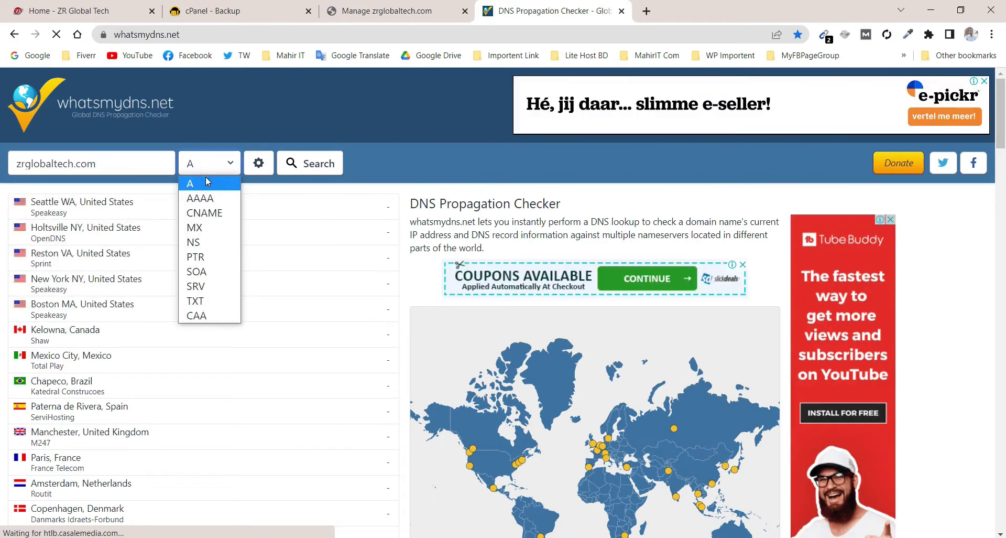
left_click(194, 241)
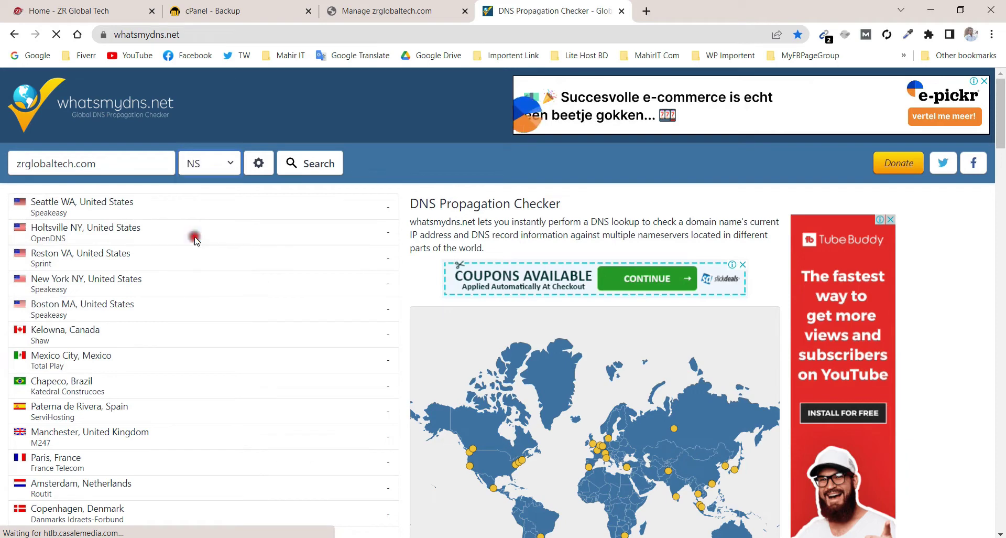
left_click(319, 167)
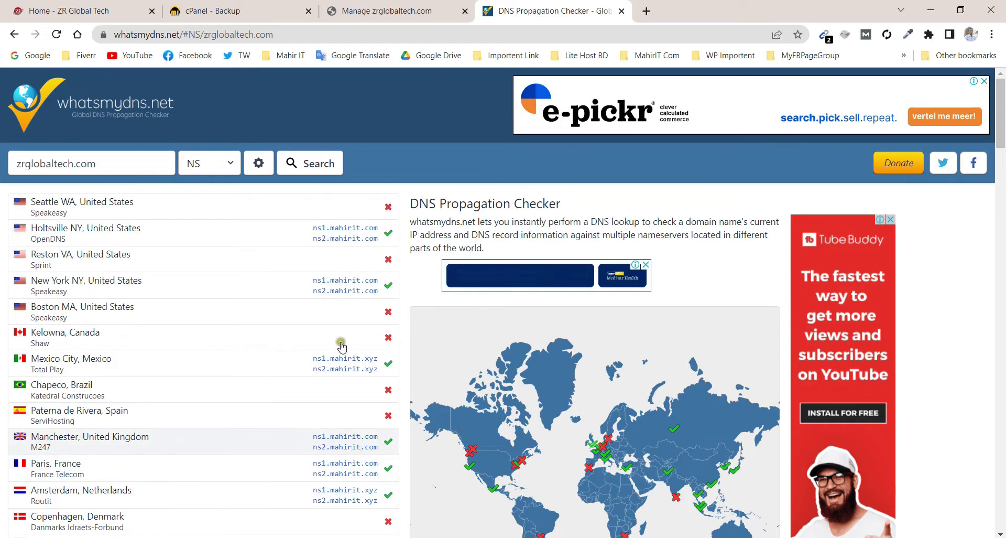
left_click(310, 166)
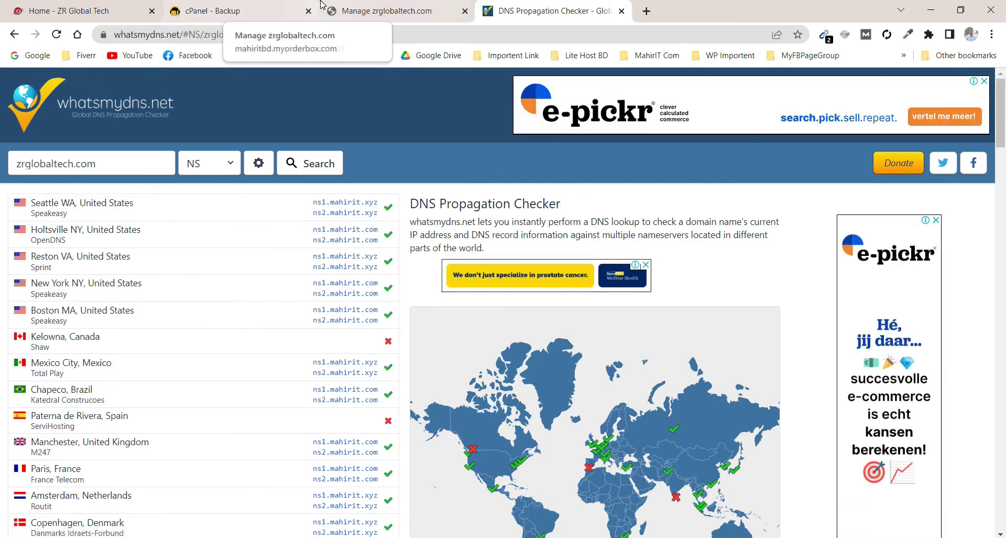
Step: Refresh the old account's backup page, check the DNS results, and open the new account's cPanel home
left_click(291, 13)
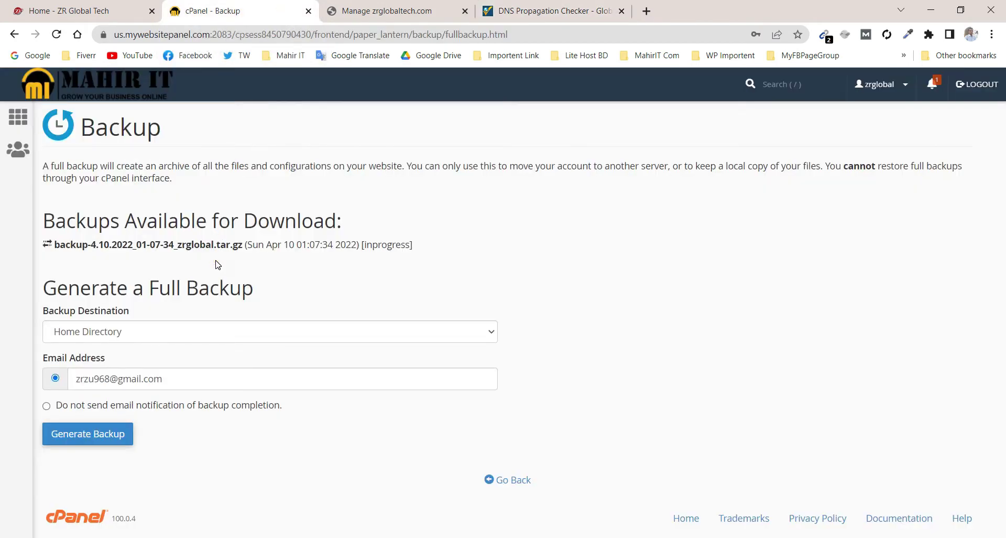
left_click(57, 36)
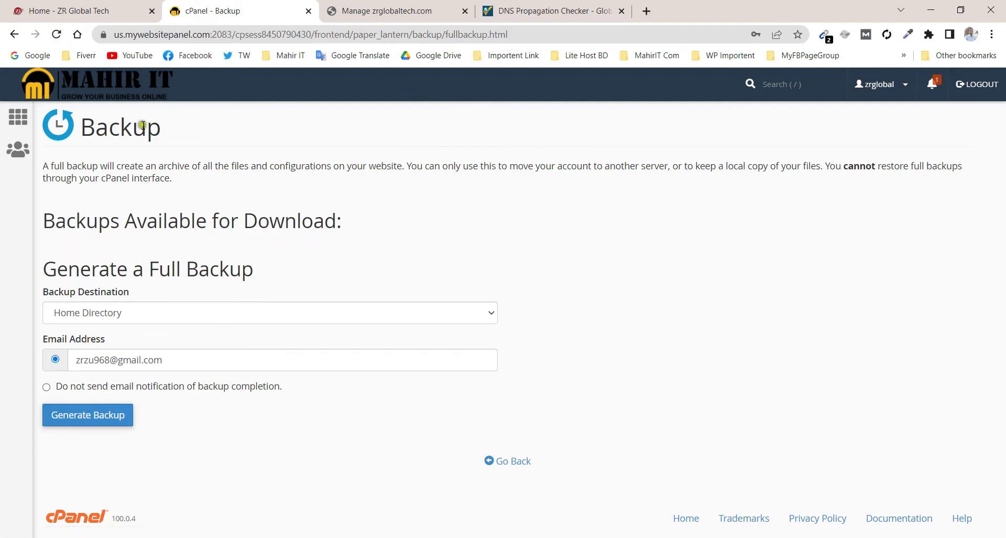
left_click(578, 15)
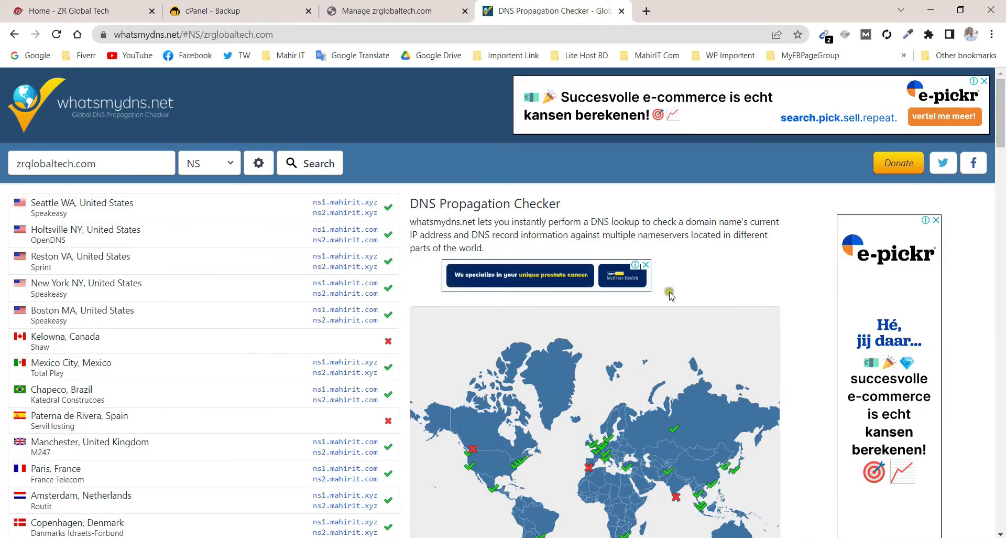
left_click(762, 388)
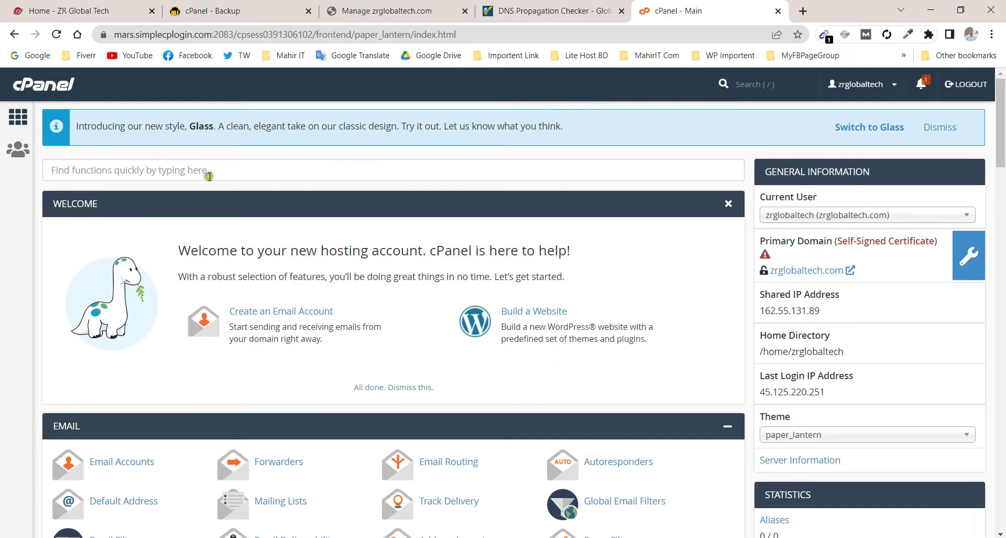
Step: Search the new account's cPanel for file tools and launch File Manager in a new tab
left_click(194, 15)
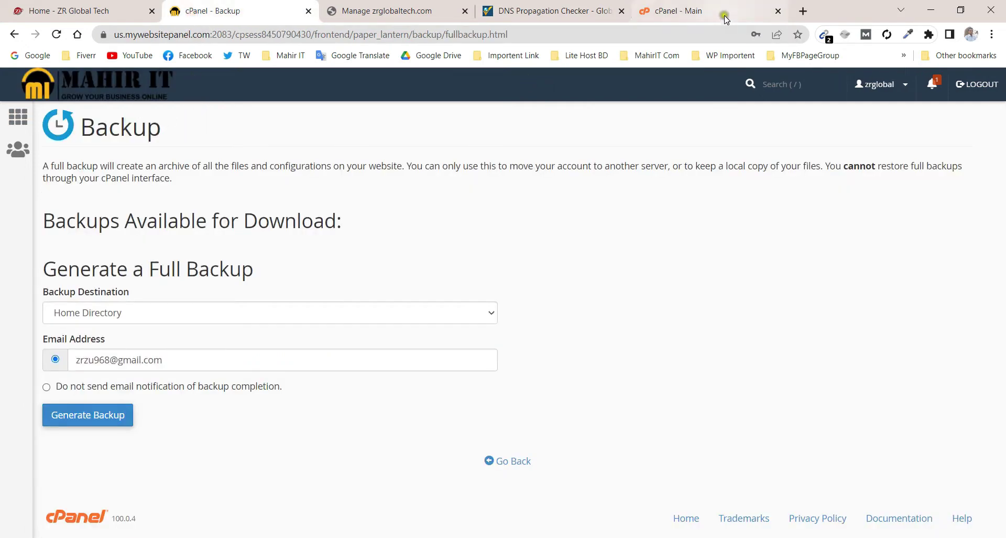
left_click(723, 15)
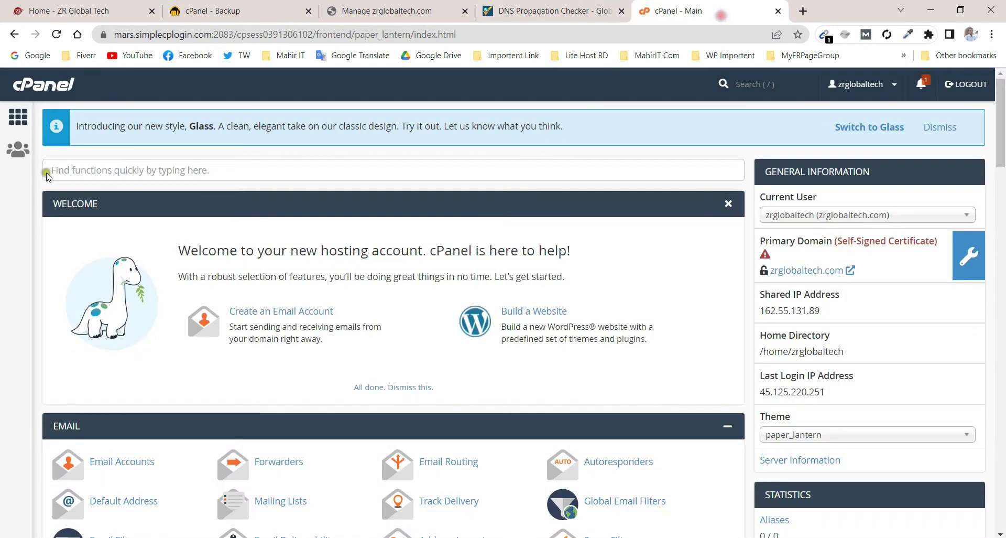
left_click(209, 173)
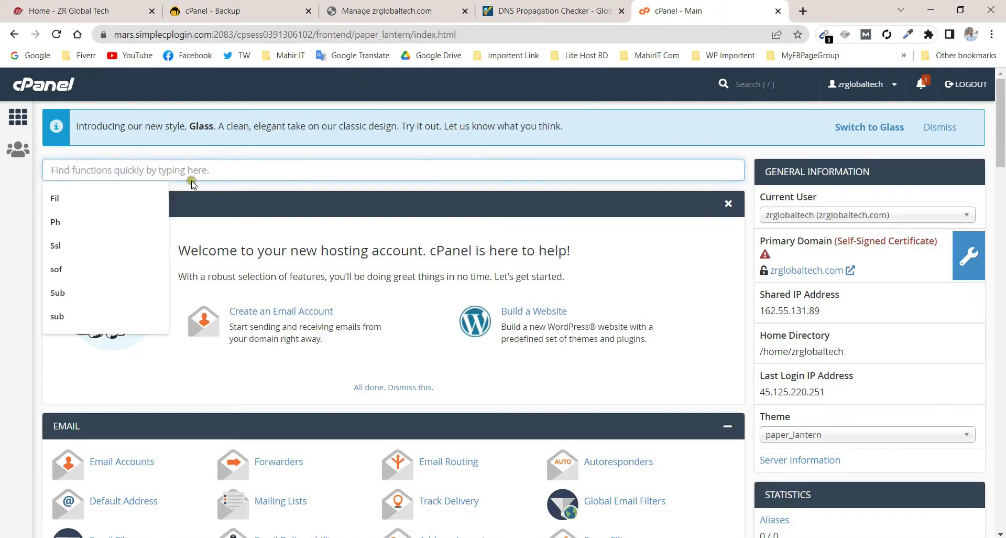
left_click(105, 202)
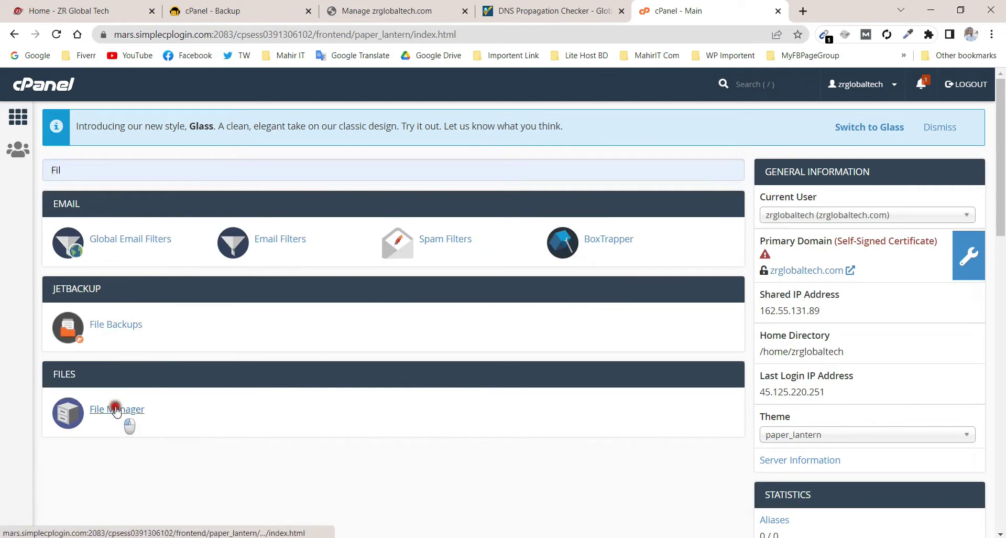
left_click(117, 409)
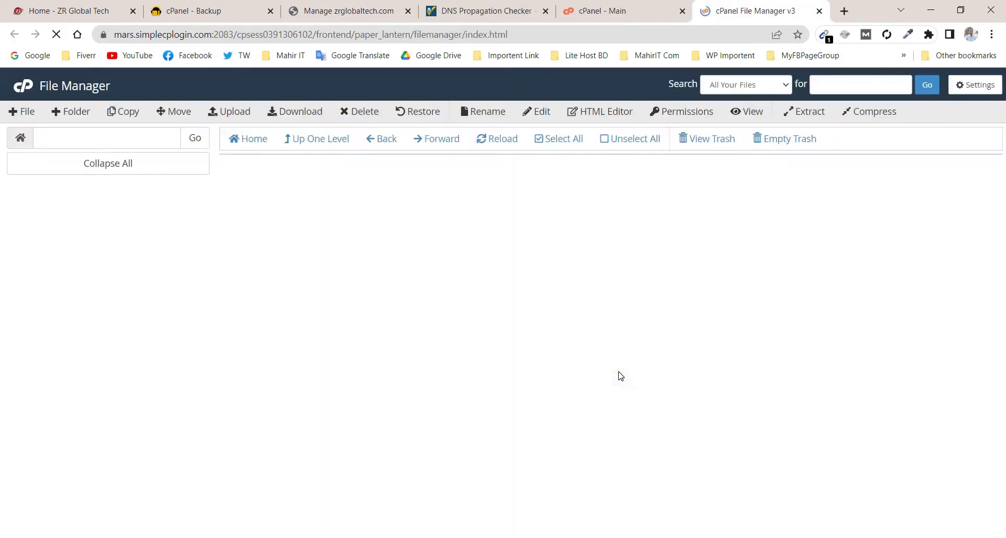
left_click(345, 372)
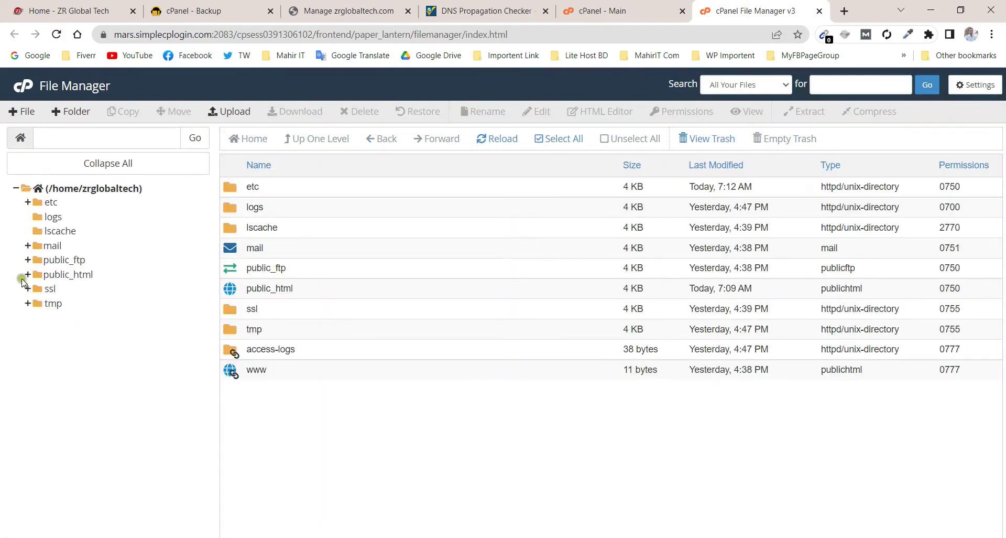
Step: In public_html, select the backup-4.10.2022_01-07-34_zrglobal.tar.gz archive, then return to the DNS checker
left_click(173, 273)
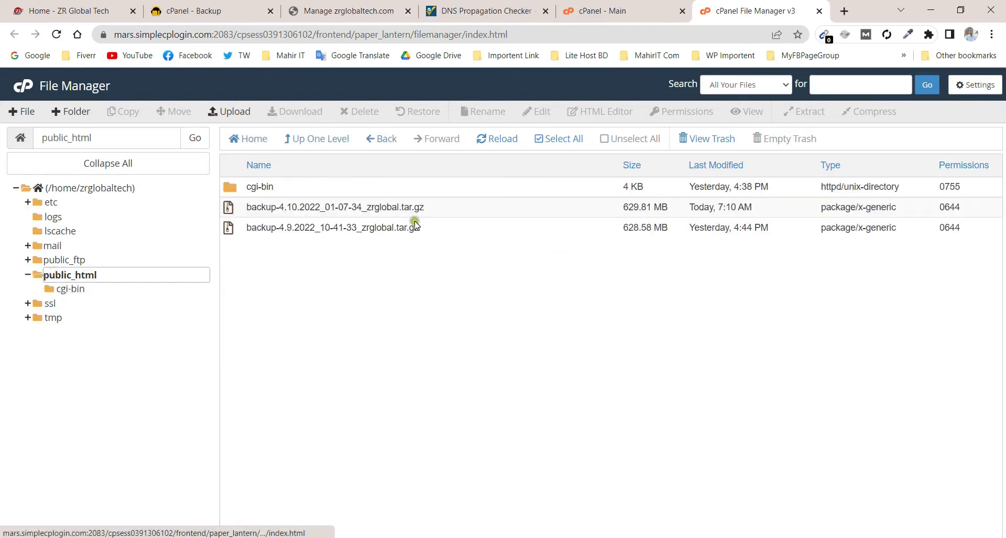
left_click(688, 208)
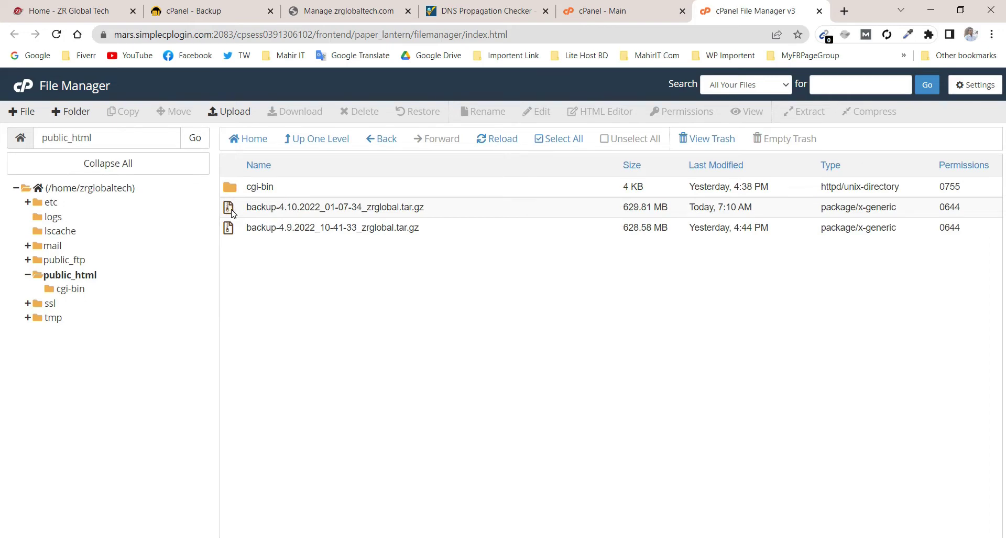
left_click(232, 212)
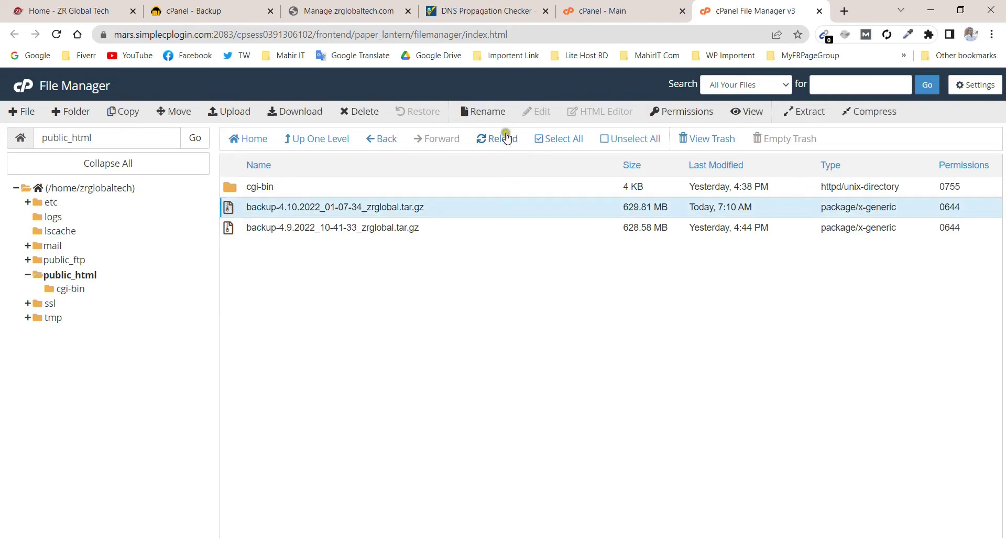
left_click(474, 9)
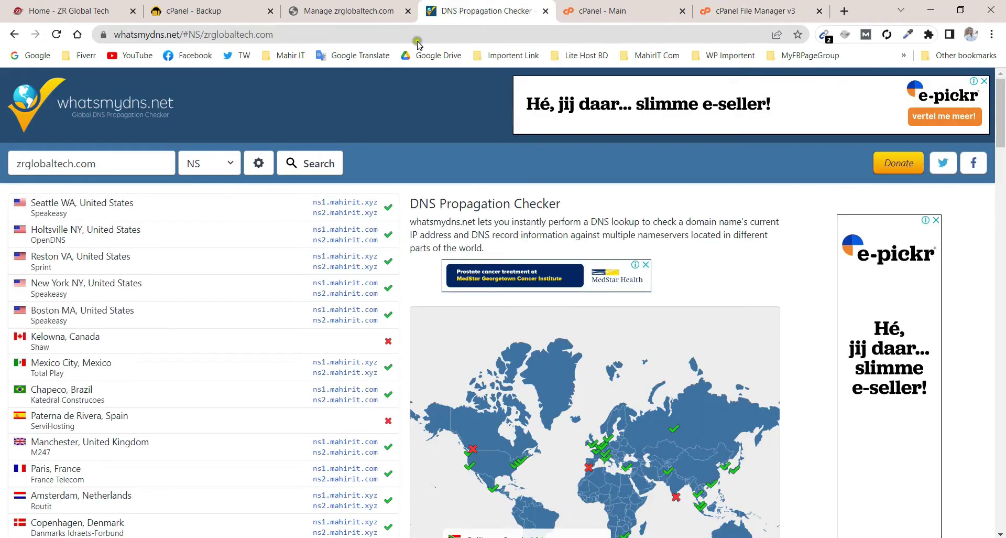
Step: Rerun the whatsmydns.net NS lookup for zrglobaltech.com and review the results
left_click(316, 164)
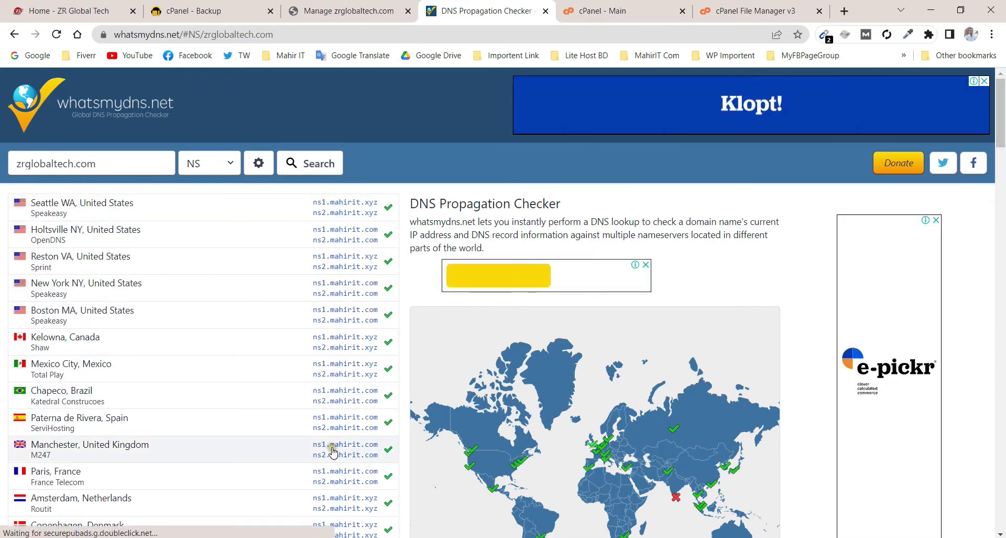
scroll(343, 449, "down", 2)
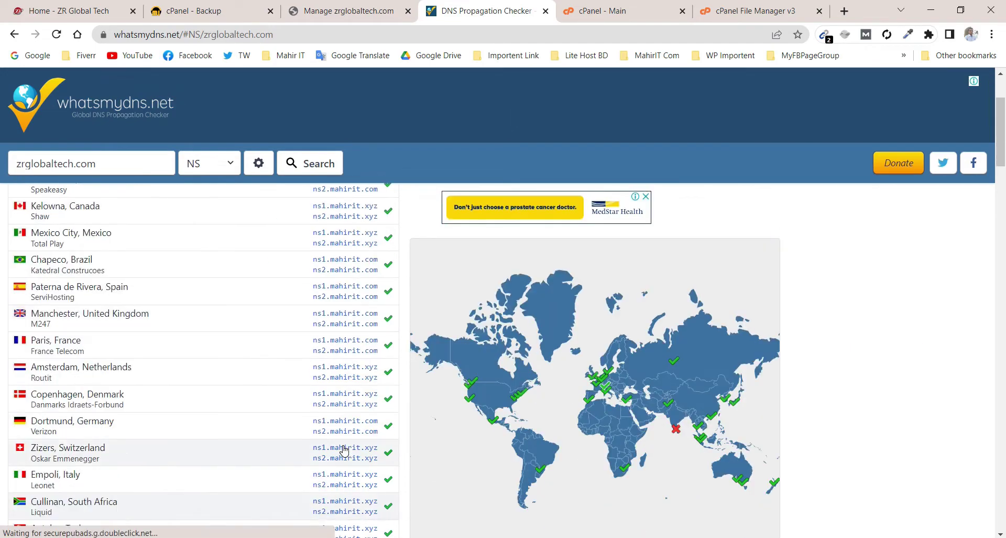
mouse_move(1001, 138)
left_mouse_down()
mouse_move(1001, 269)
mouse_move(1001, 119)
left_mouse_up()
Step: Launch the zrglobaltech.com primary domain website from the new account's cPanel home
left_click(772, 5)
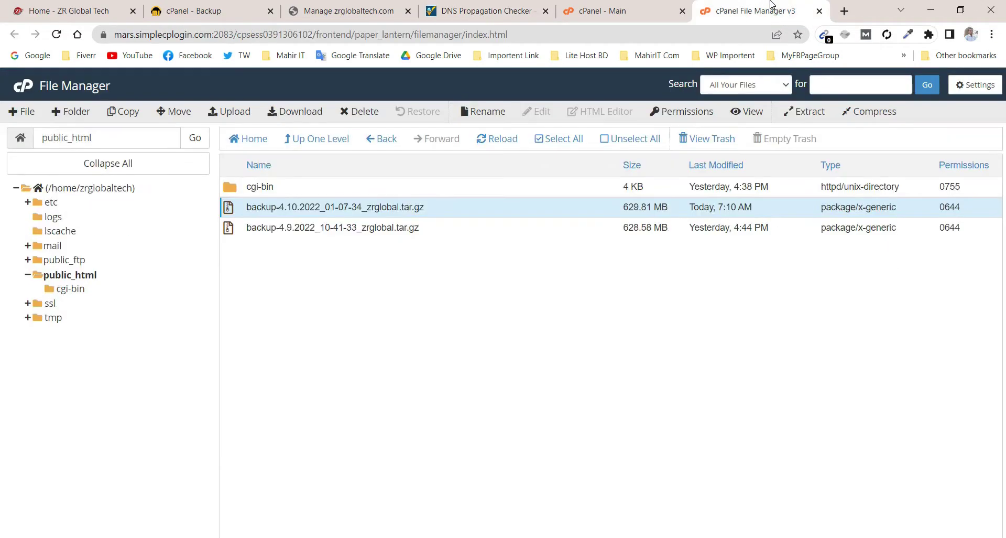
left_click(598, 8)
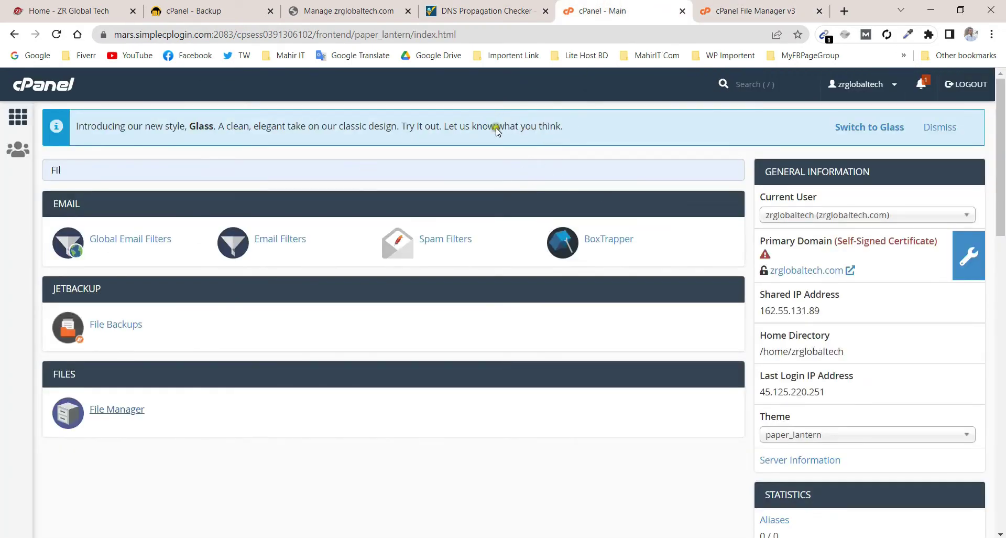
left_click(802, 269)
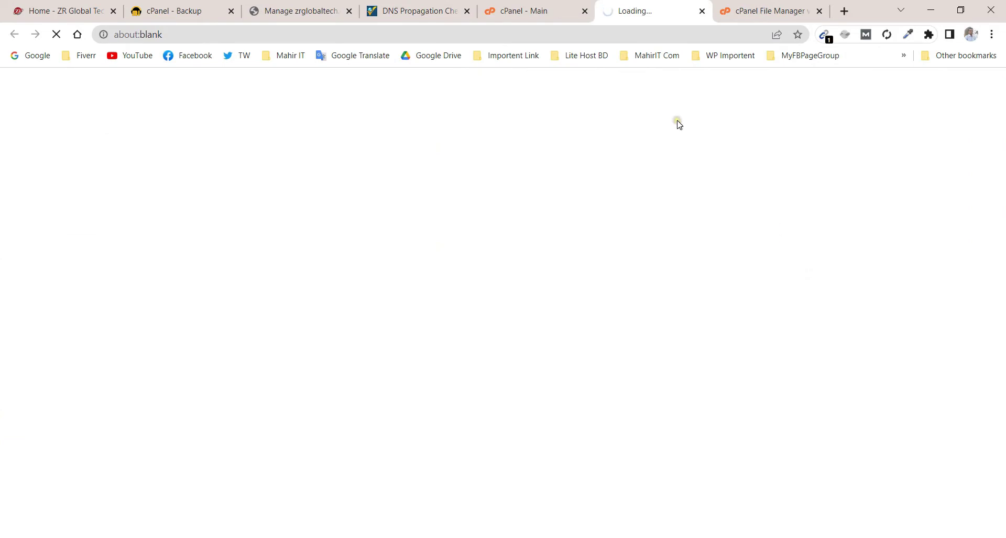
Step: Load zrglobaltech.com in a Lite host profile window to verify it, then close that window
left_click(568, 7)
left_click_drag(614, 7, 733, 5)
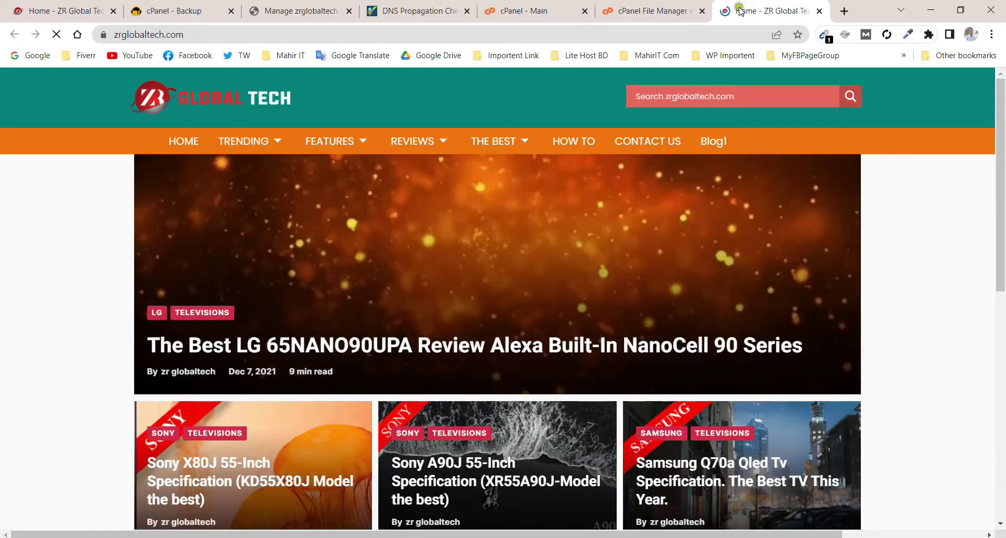
left_click(709, 29)
key("ctrl+c")
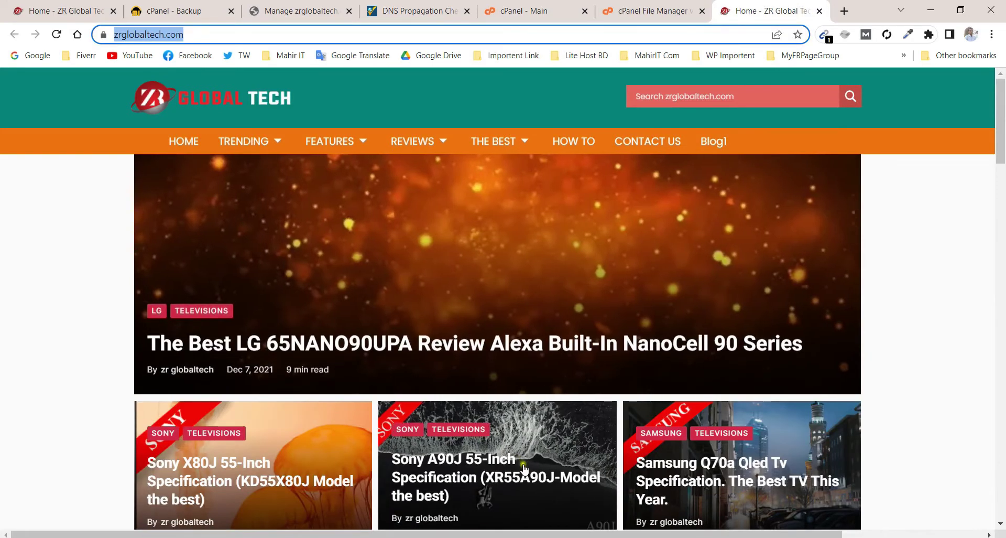
left_click(968, 36)
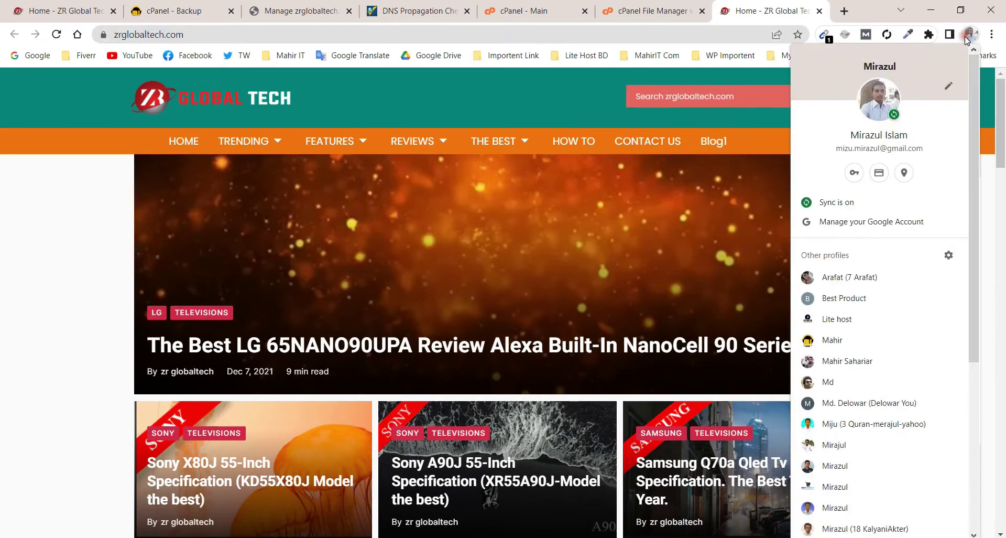
left_click(853, 314)
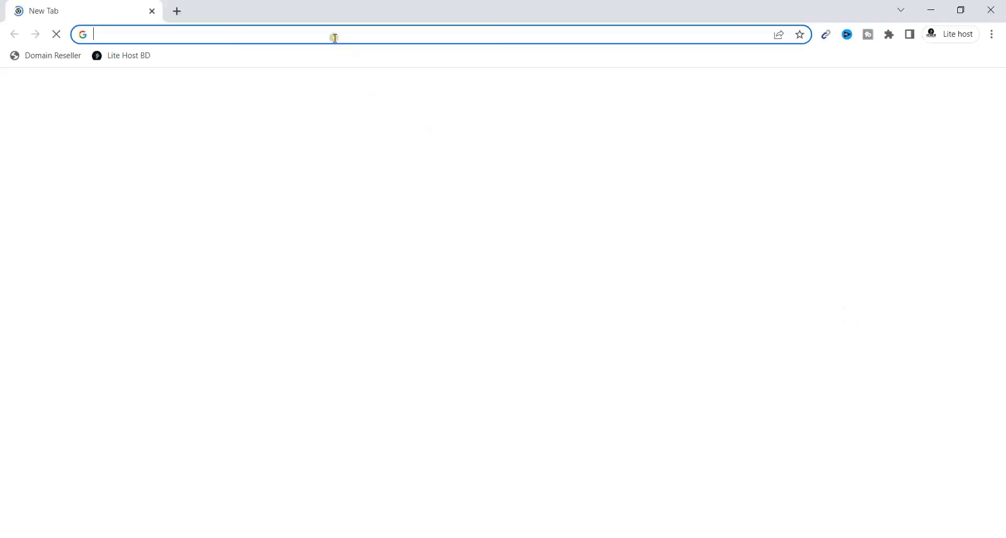
key("ctrl+v")
key("Return")
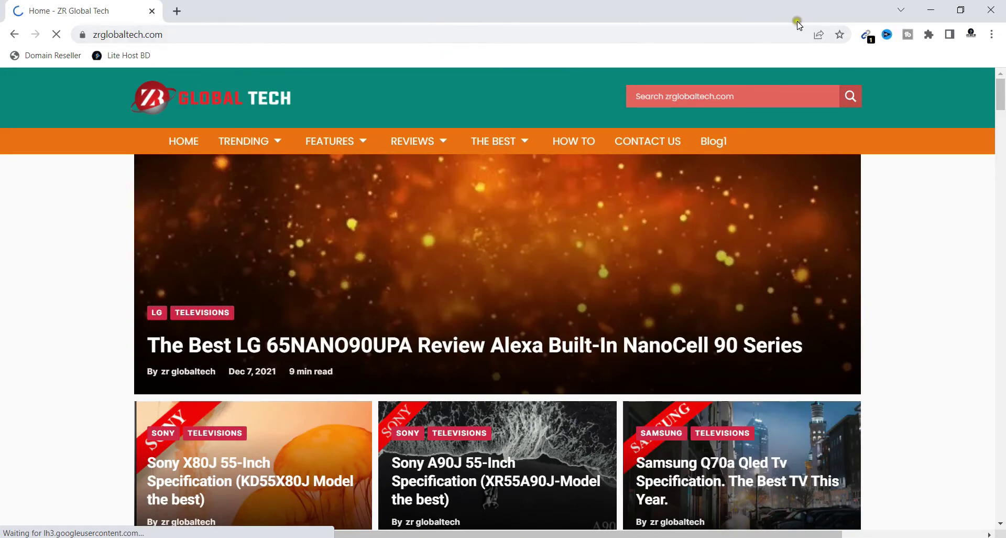
left_click(990, 9)
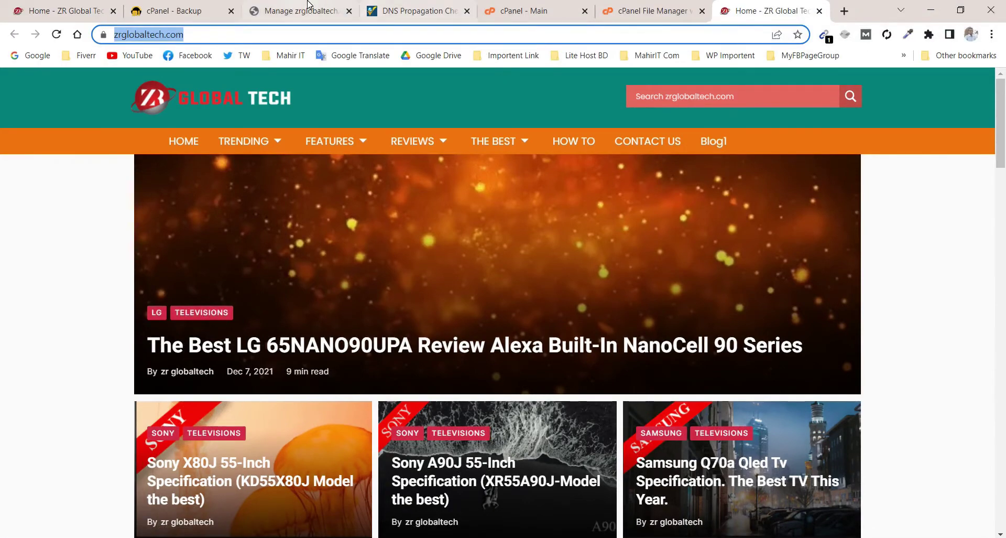
Step: Confirm the domain's name servers read mahirit.com, then cancel without changes
left_click(304, 10)
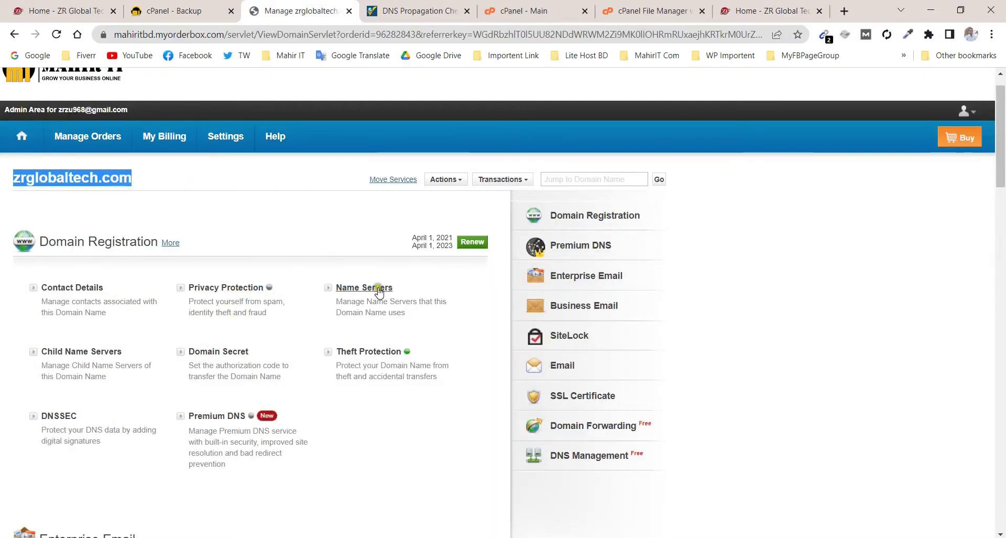
left_click(377, 289)
left_click(408, 229)
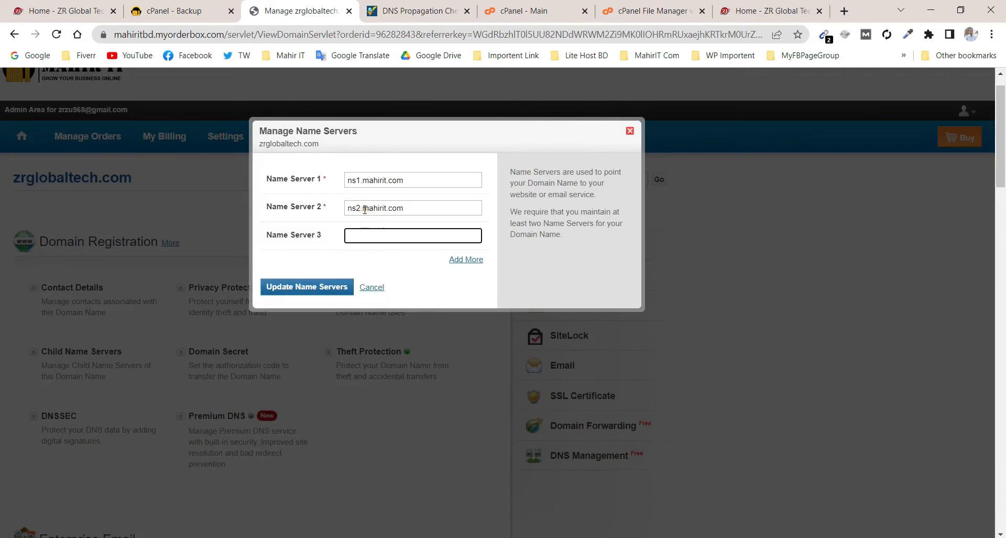
left_click(629, 132)
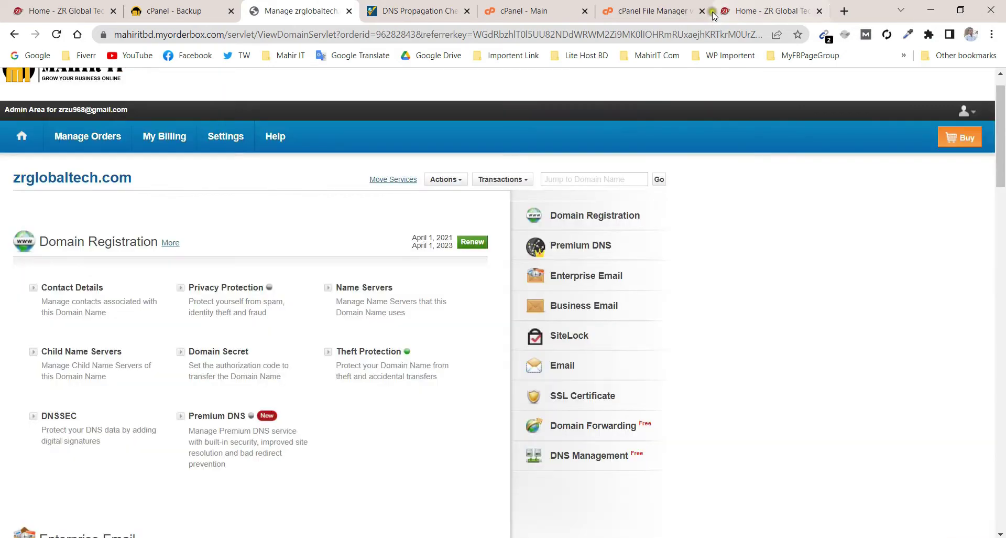
Step: Close the ZR Global Tech homepage tab, leaving File Manager showing
left_click(692, 10)
left_click(759, 8)
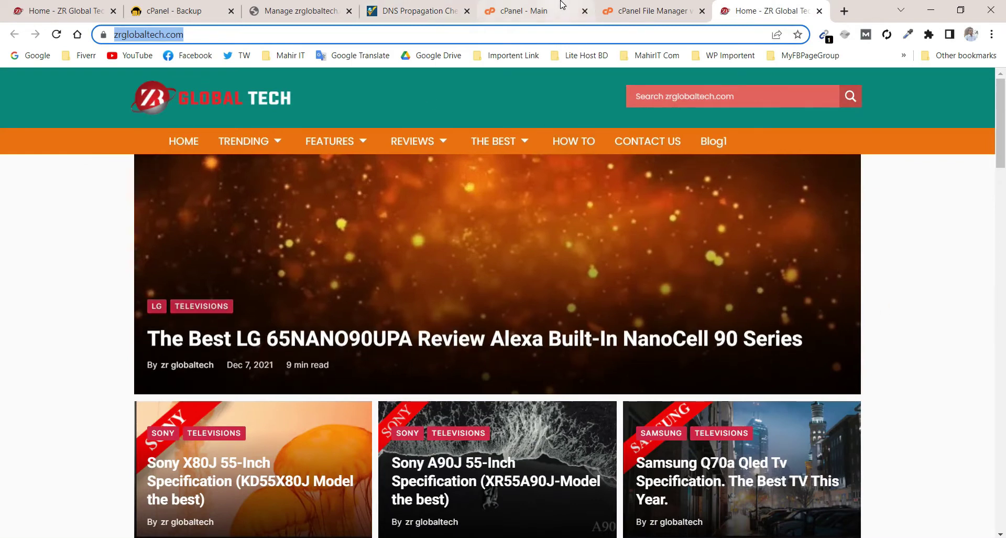
left_click(652, 10)
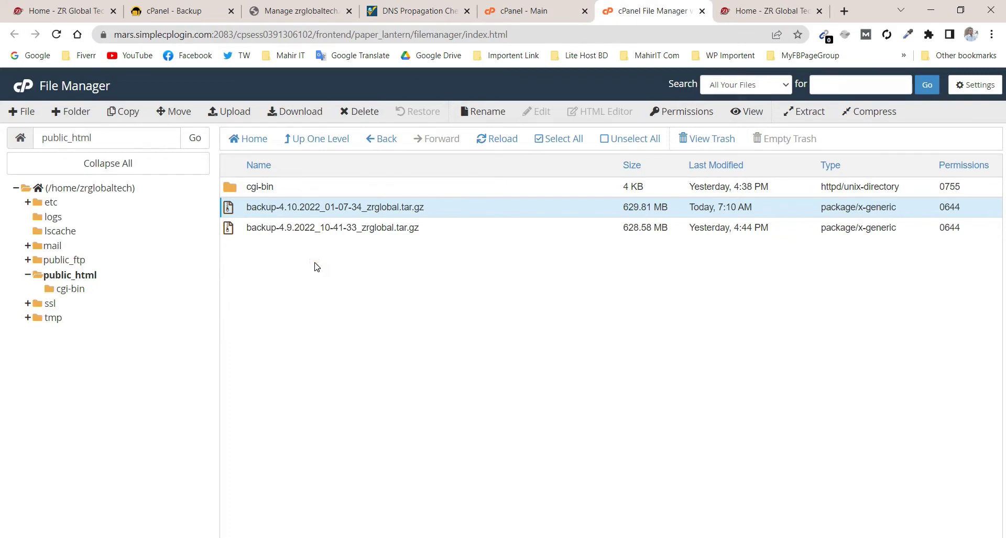
left_click(796, 12)
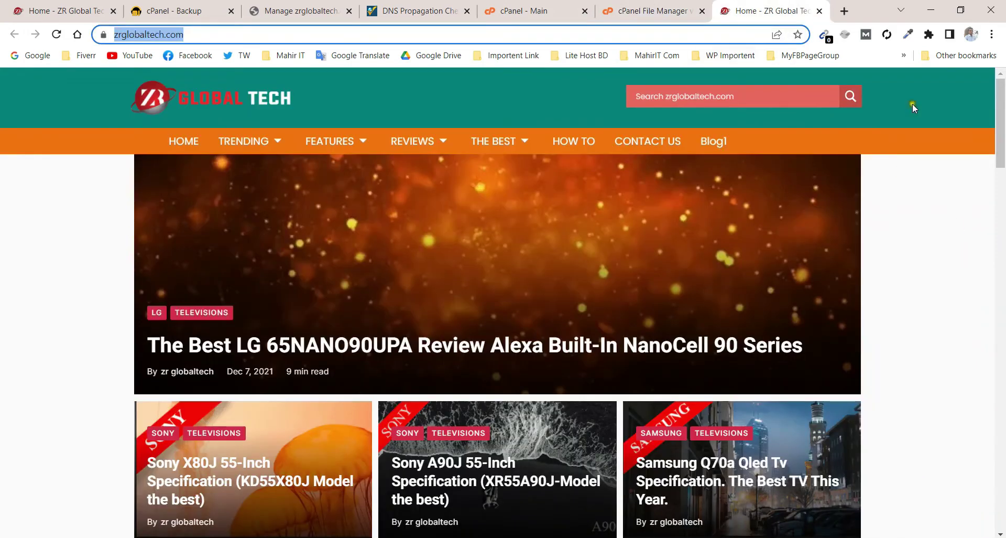
left_click(819, 11)
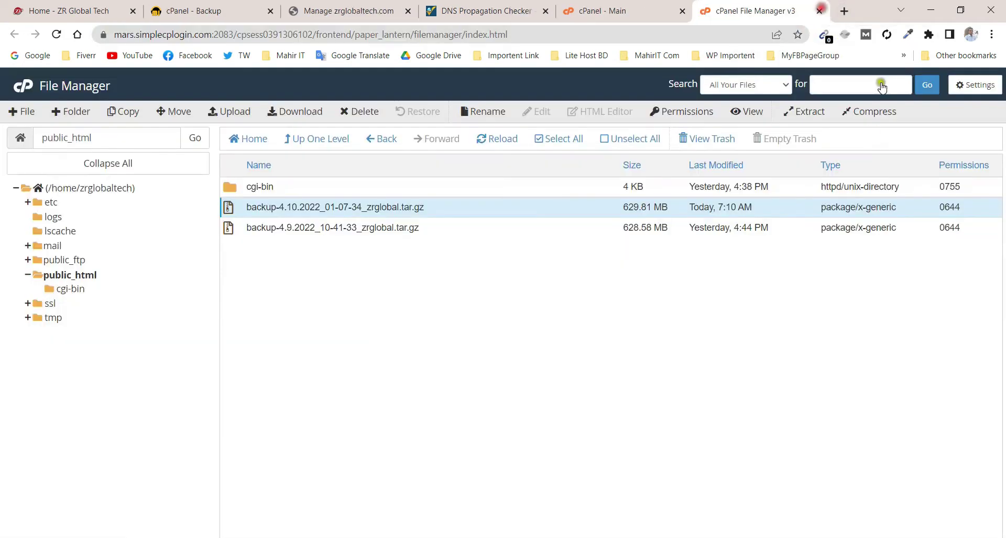
Step: Bring up the zrglobaltech.com cPanel - Main dashboard instead of the File Manager listing
left_click(608, 10)
left_click(709, 12)
left_click(651, 9)
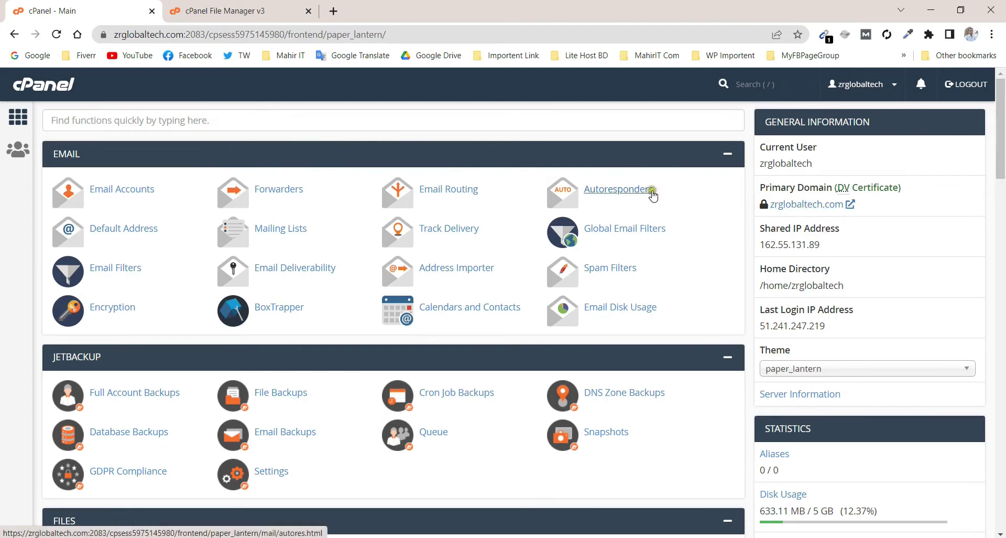
left_click(331, 121)
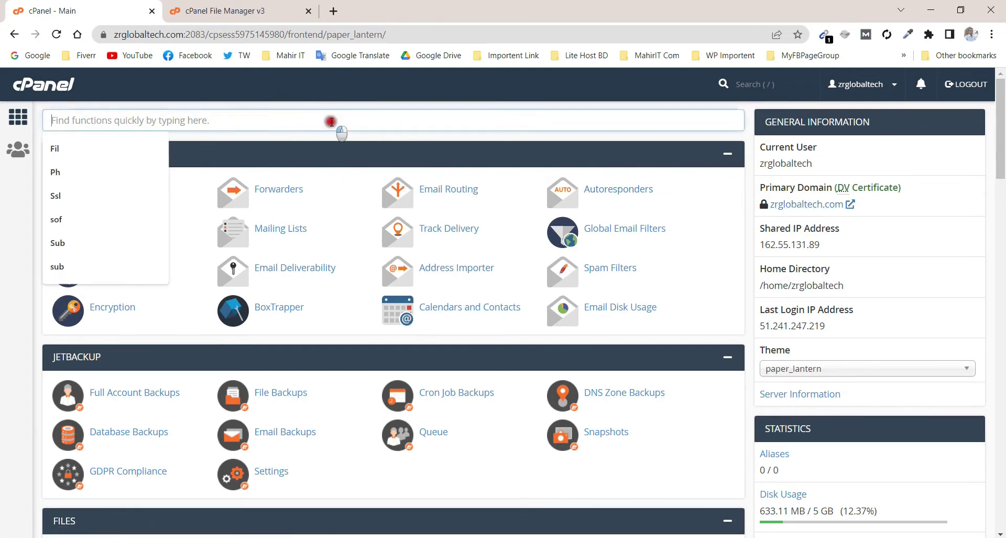
left_click(118, 196)
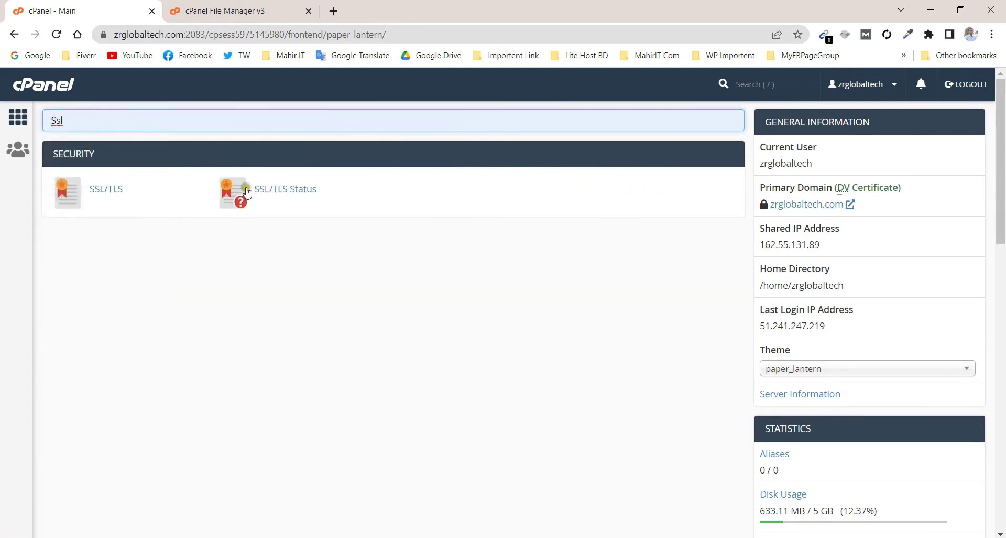
left_click(280, 192)
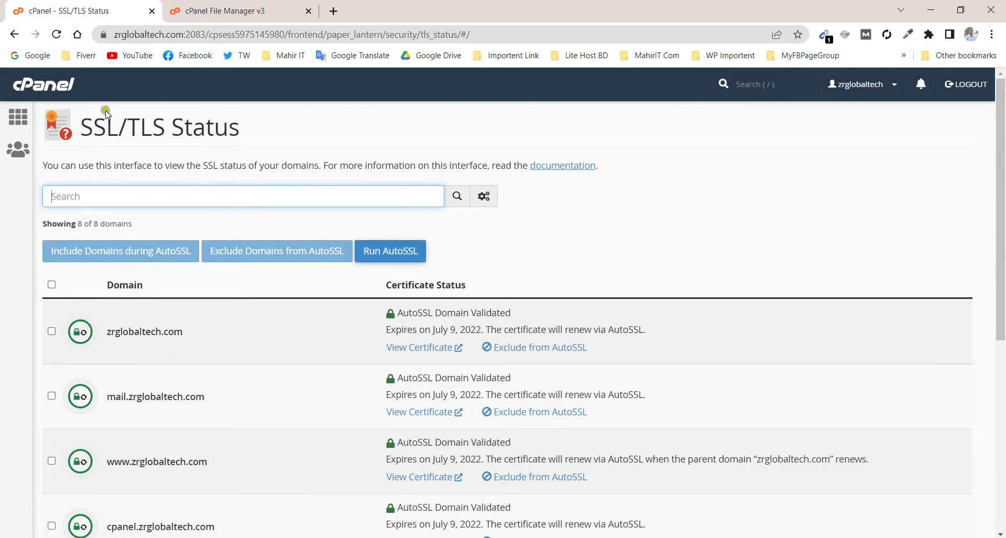
left_click(65, 88)
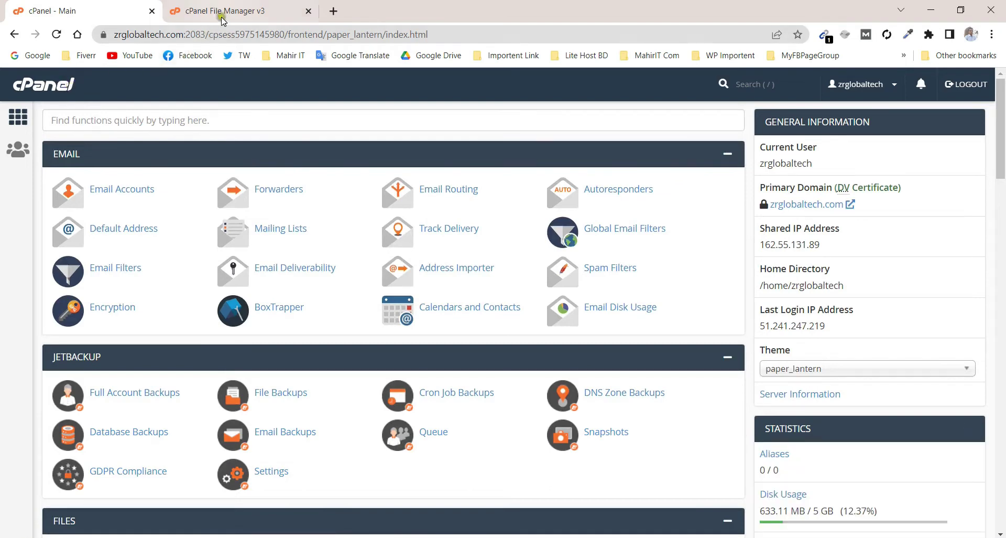
Step: Close the old File Manager tab and reopen File Manager at public_html
left_click(135, 120)
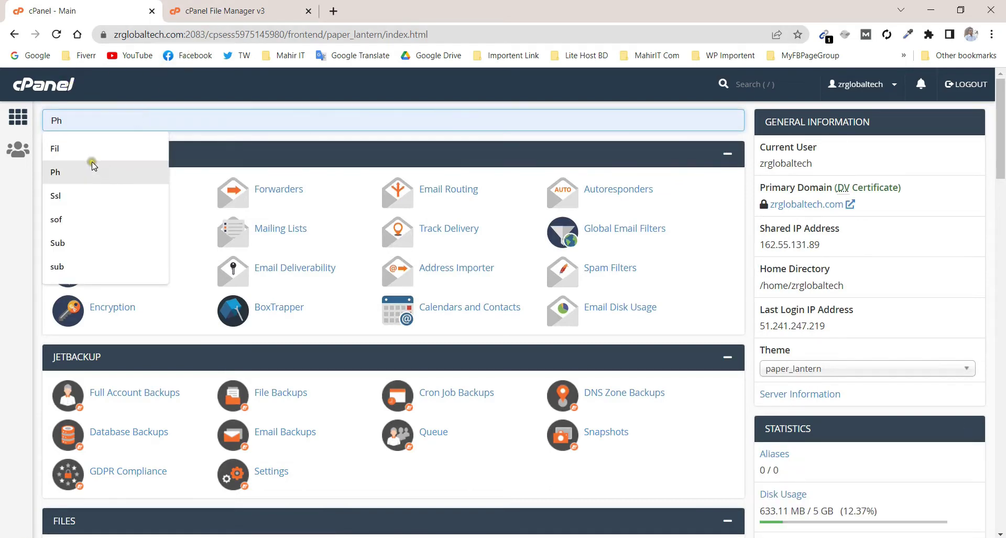
left_click(308, 11)
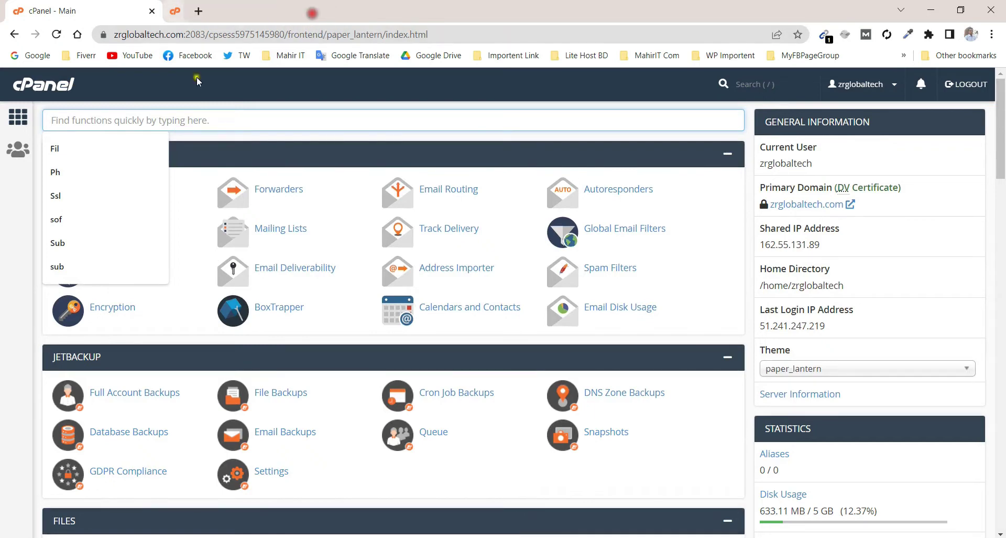
left_click(91, 152)
left_click(108, 356)
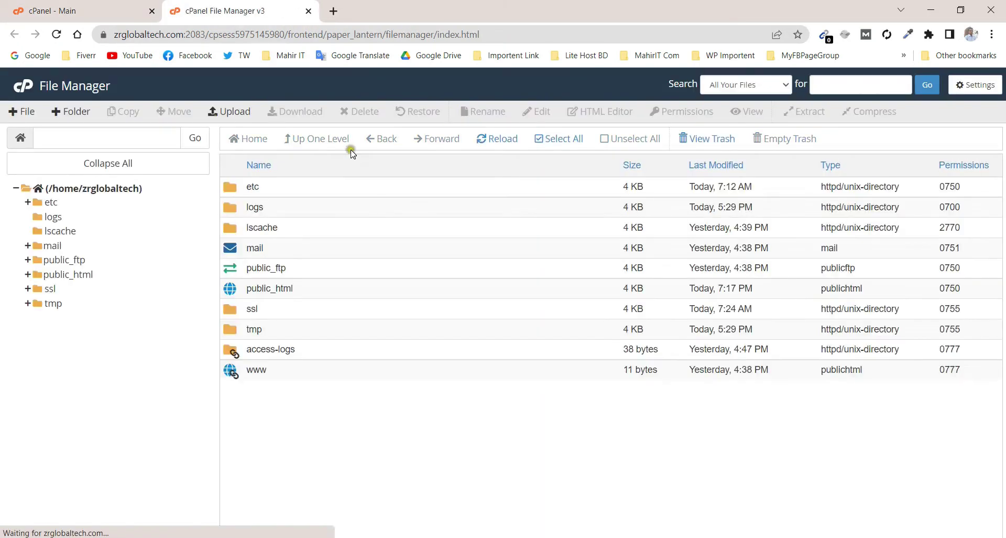
left_click(85, 275)
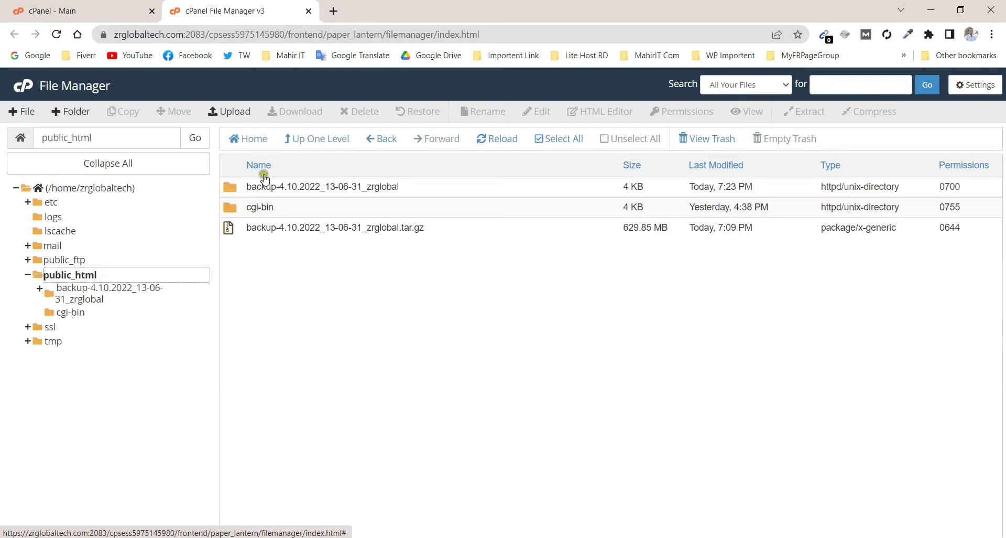
Step: Try permanently deleting the backup folder, dismiss the not-empty error, and select the tar.gz archive
left_click(237, 187)
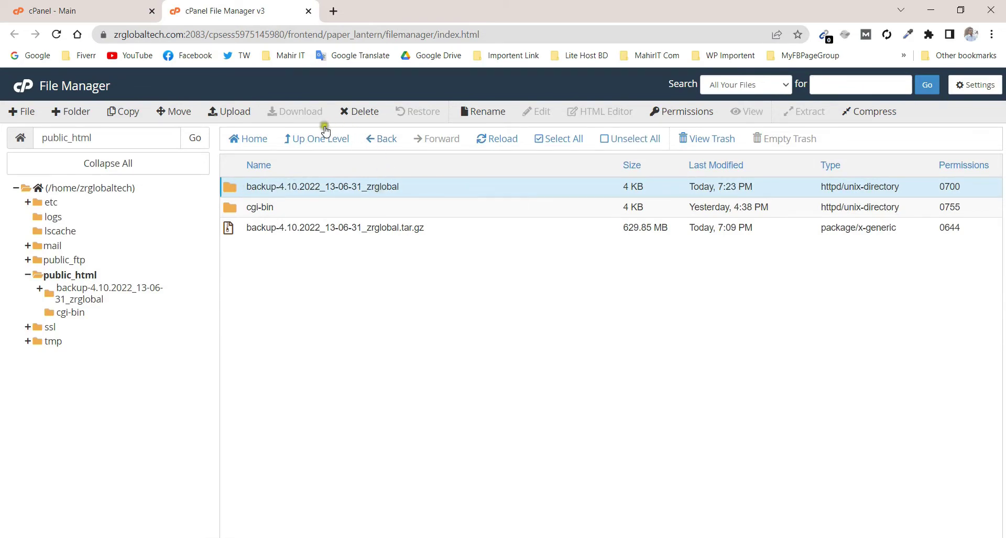
left_click(360, 112)
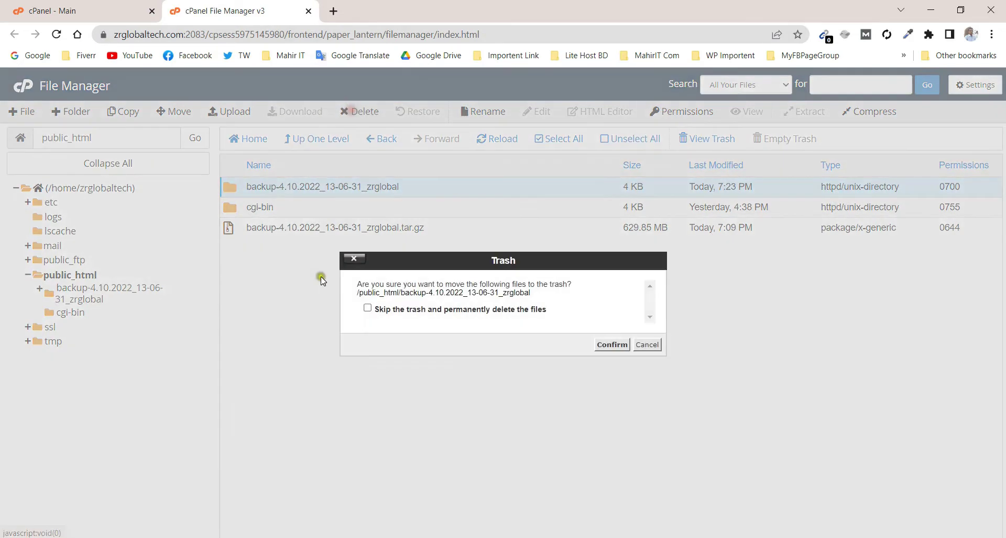
left_click(400, 310)
left_click(604, 345)
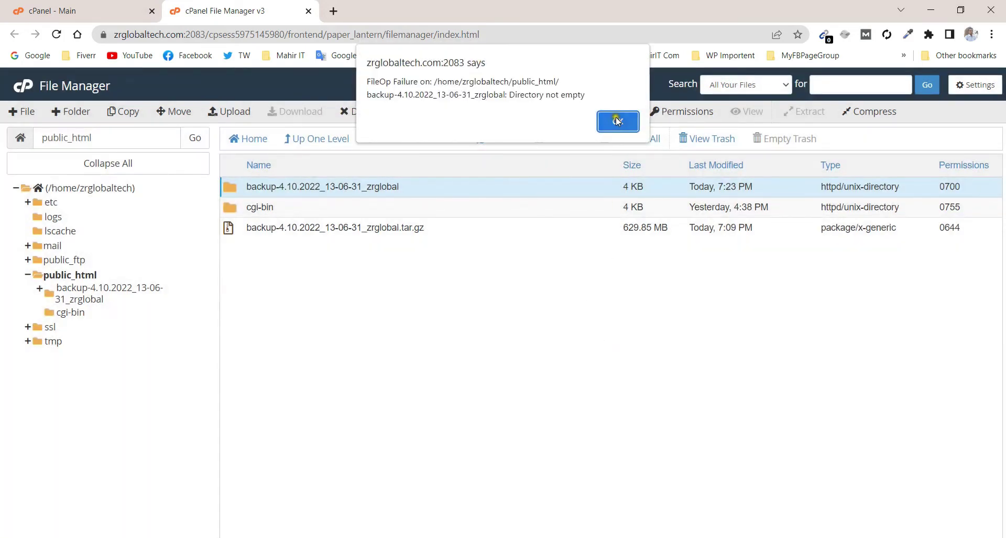
left_click(617, 121)
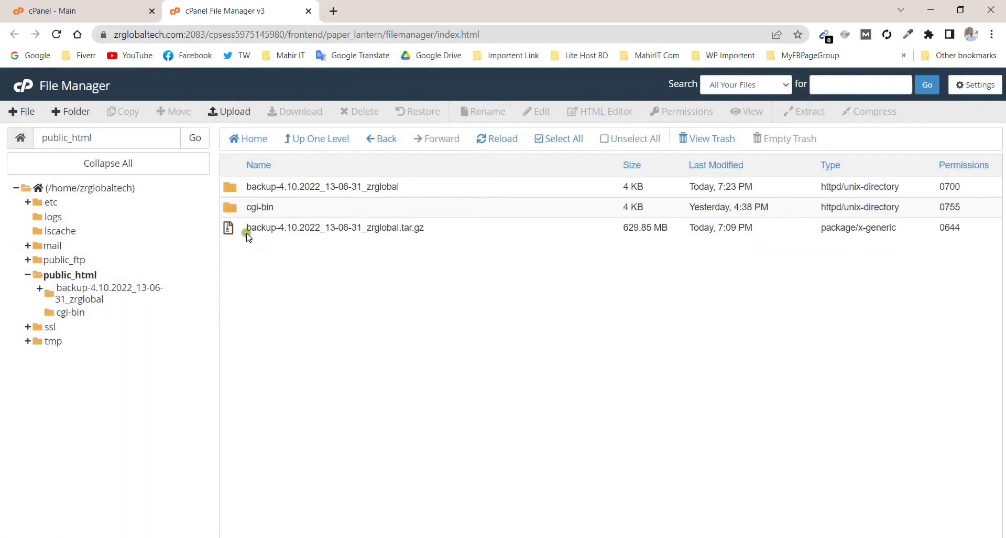
left_click(314, 229)
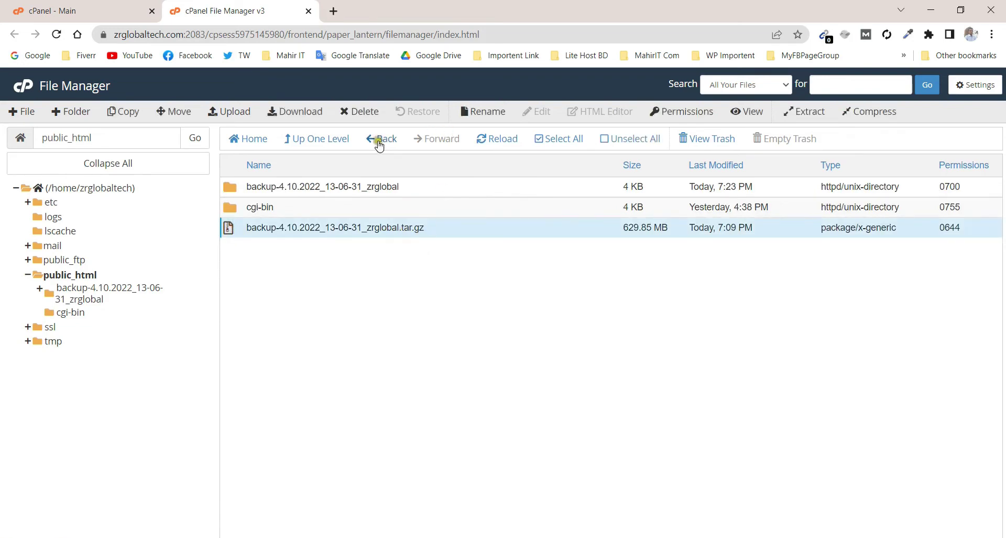
Step: Extract backup-4.10.2022_13-06-31_zrglobal.tar.gz into /public_html, then reload and reopen public_html
left_click(818, 112)
left_click(587, 367)
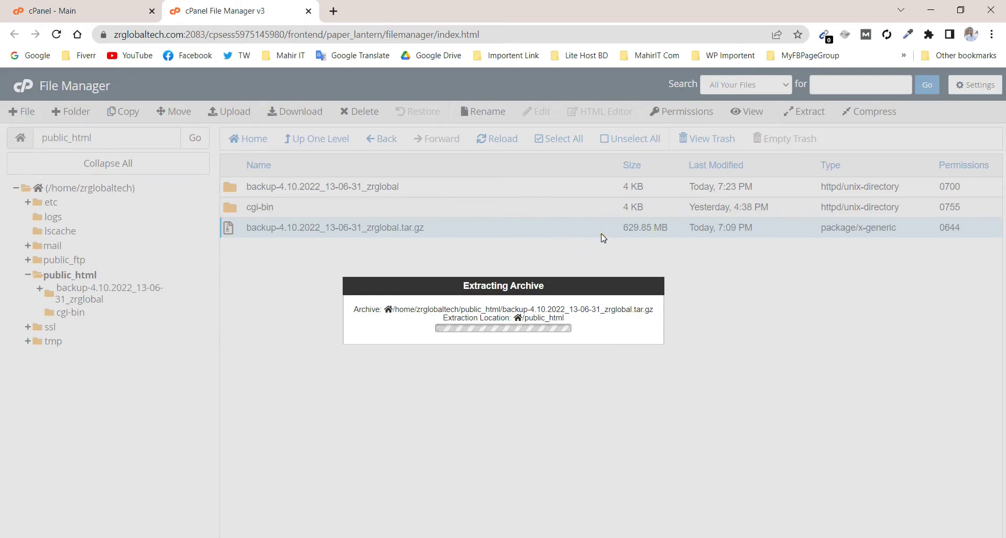
left_click(691, 417)
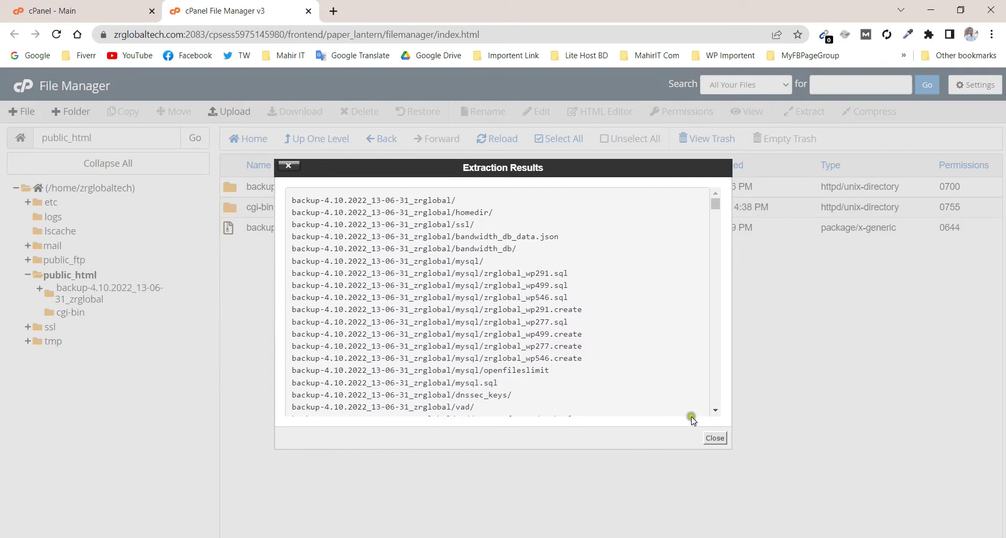
left_click(715, 438)
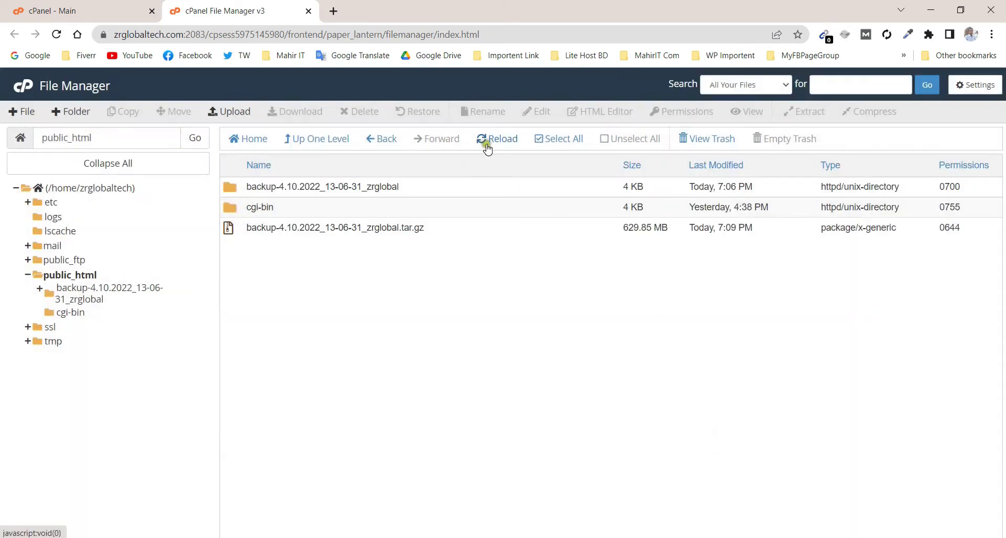
left_click(58, 35)
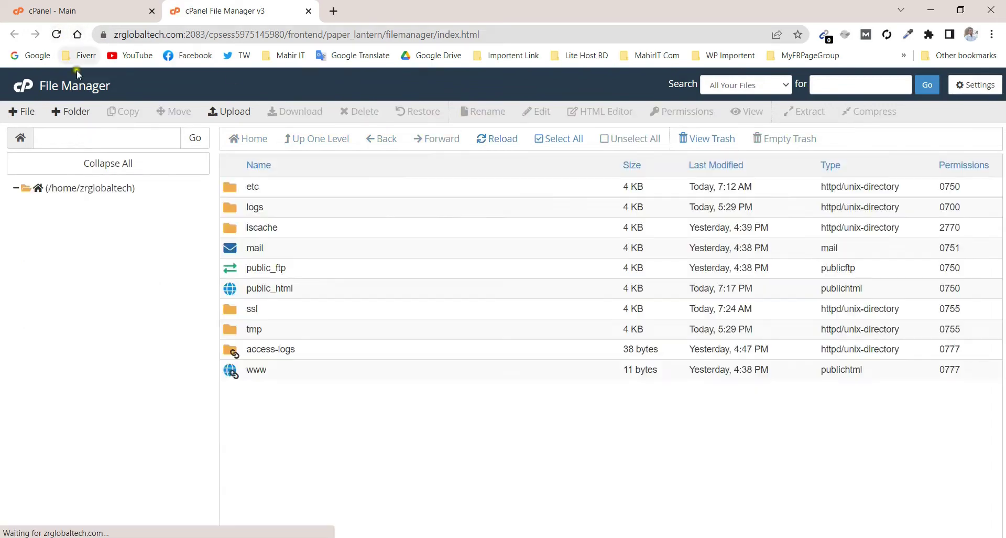
left_click(84, 274)
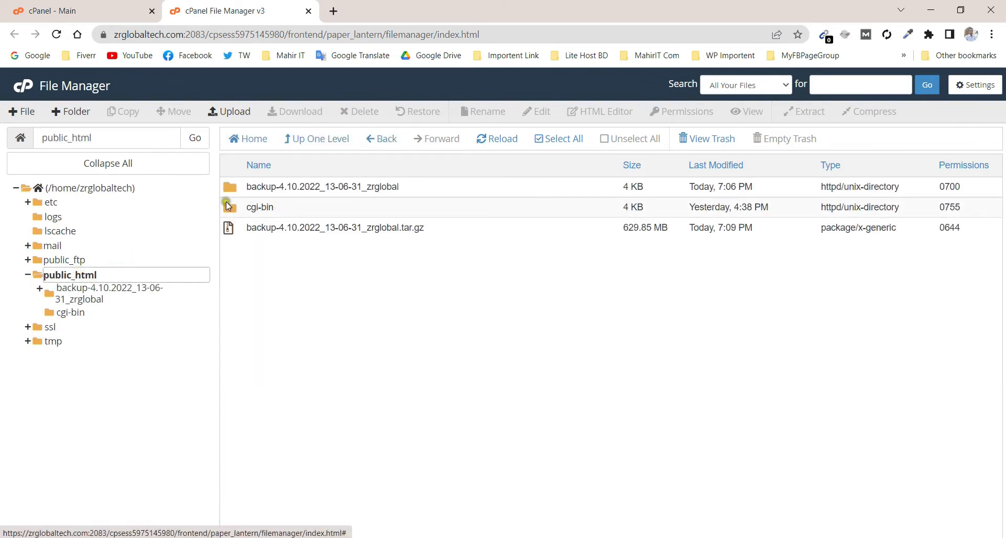
left_click(113, 296)
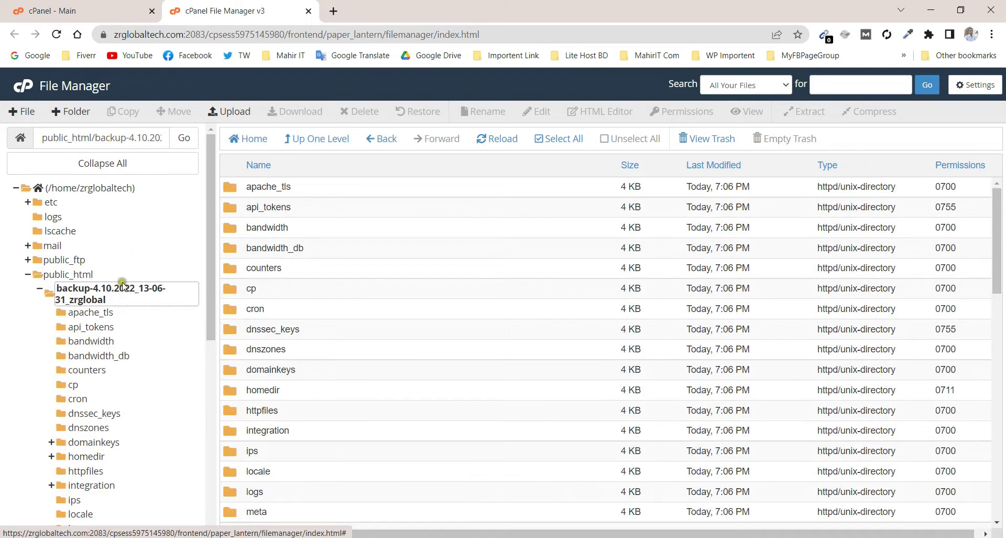
scroll(198, 292, "down", 5)
scroll(200, 234, "up", 5)
left_click_drag(209, 260, 193, 340)
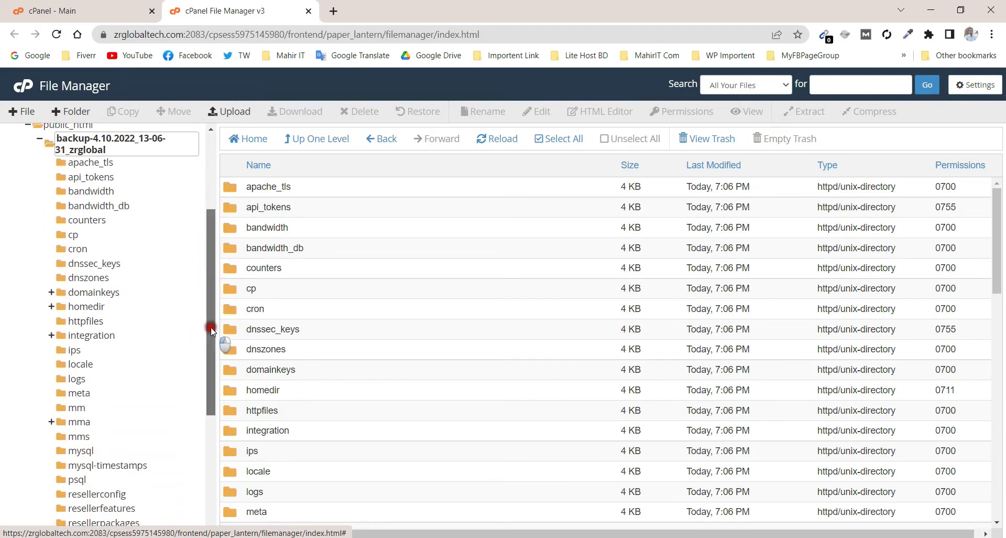
left_click(91, 308)
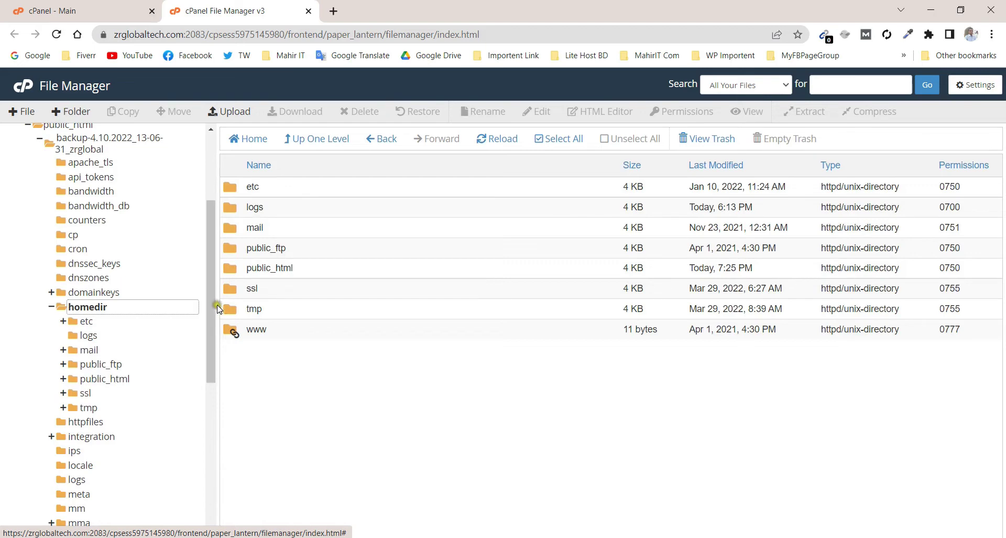
Step: Open homedir's public_html to list the old site's wp-admin, wp-content, wp-includes, blog and course folders
left_click_drag(211, 306, 111, 193)
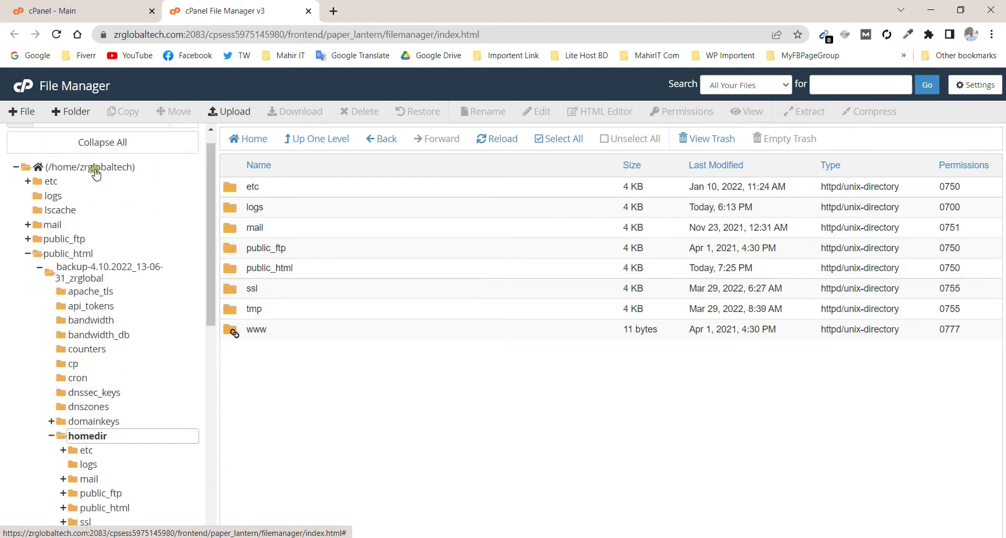
left_click(49, 182)
left_click_drag(208, 241, 192, 328)
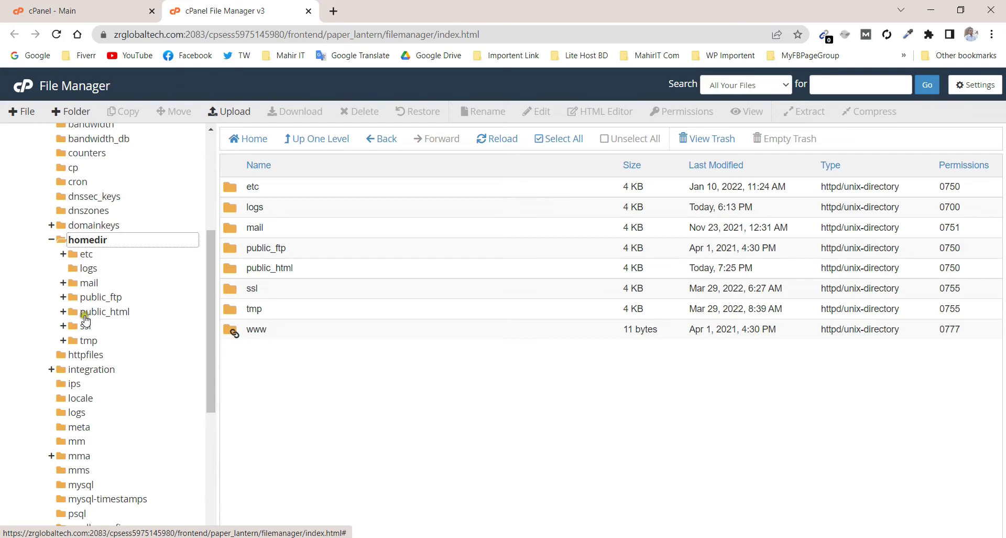
left_click(115, 314)
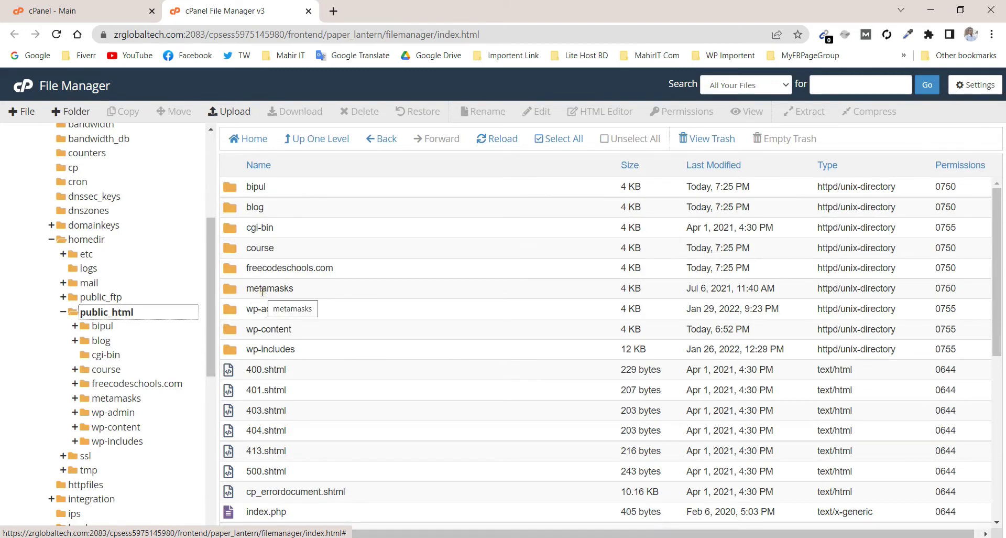
left_click(248, 283)
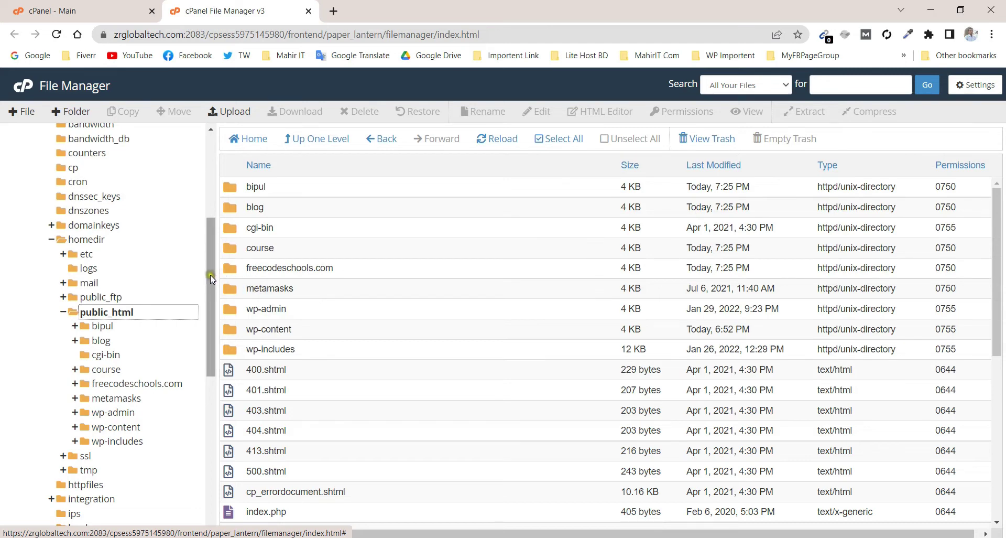
left_click_drag(209, 274, 213, 373)
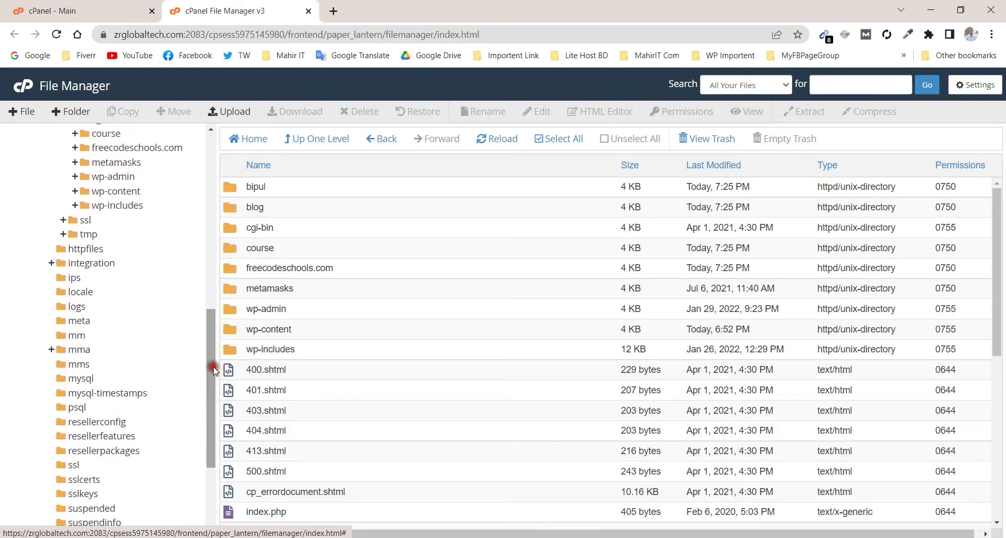
Step: Look through the backup's mysql and mail folders, then collapse mail
left_click(78, 379)
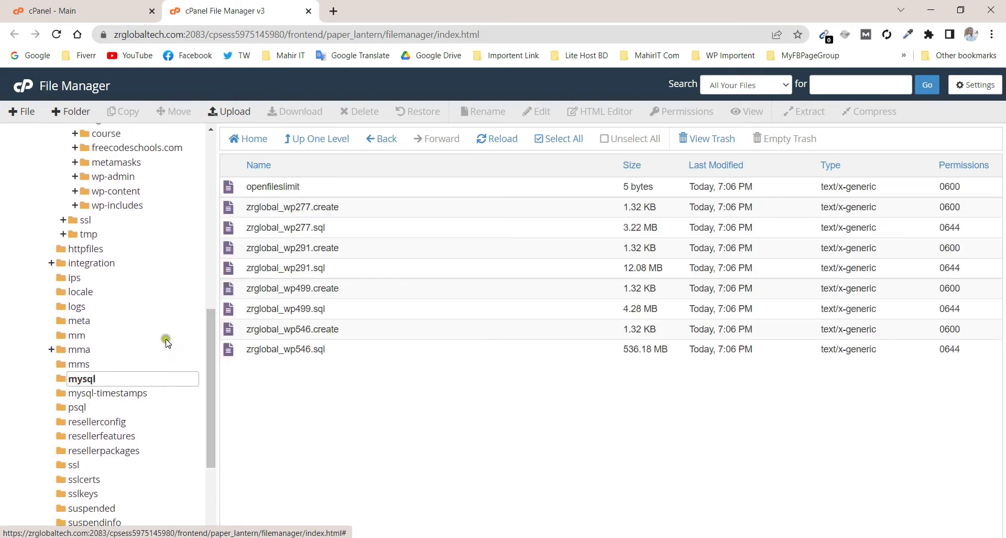
left_click_drag(214, 378, 205, 316)
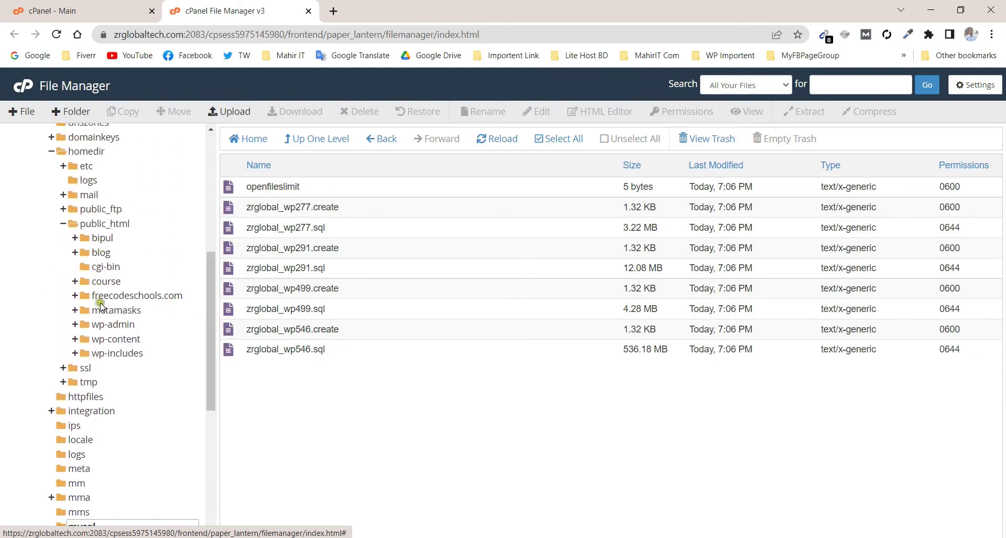
left_click(88, 195)
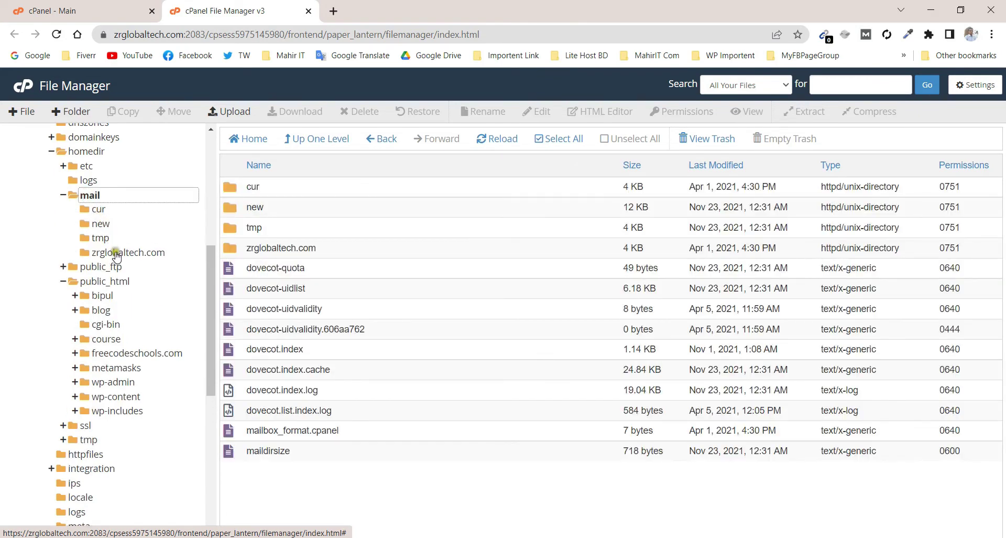
left_click(117, 252)
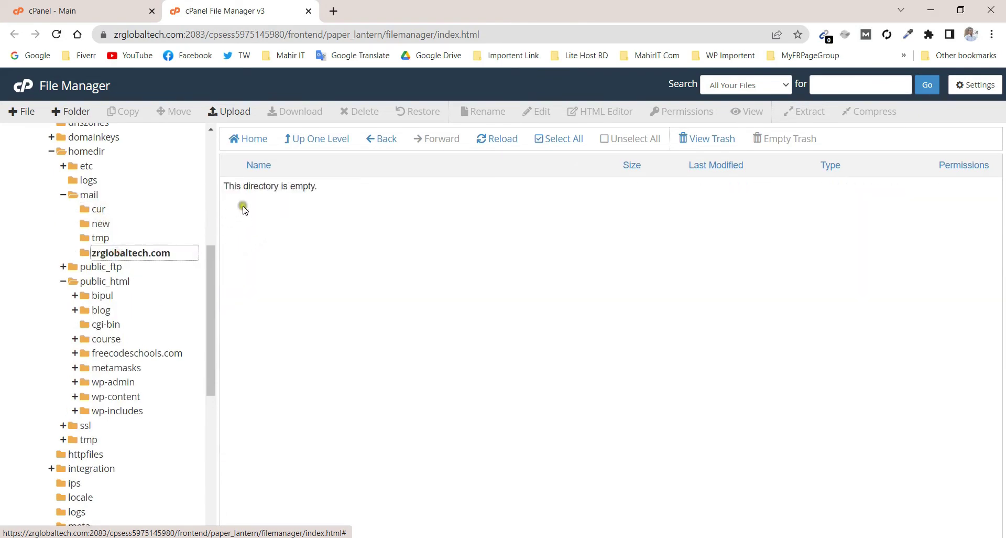
left_click(63, 195)
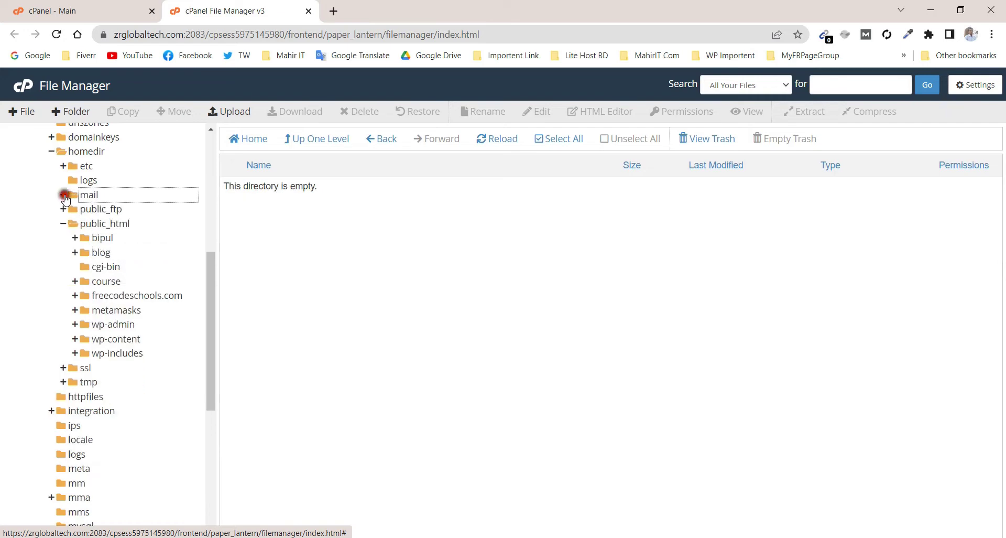
Step: Open the backup's public_html and scroll the tree back up to the backup folder
left_click(103, 225)
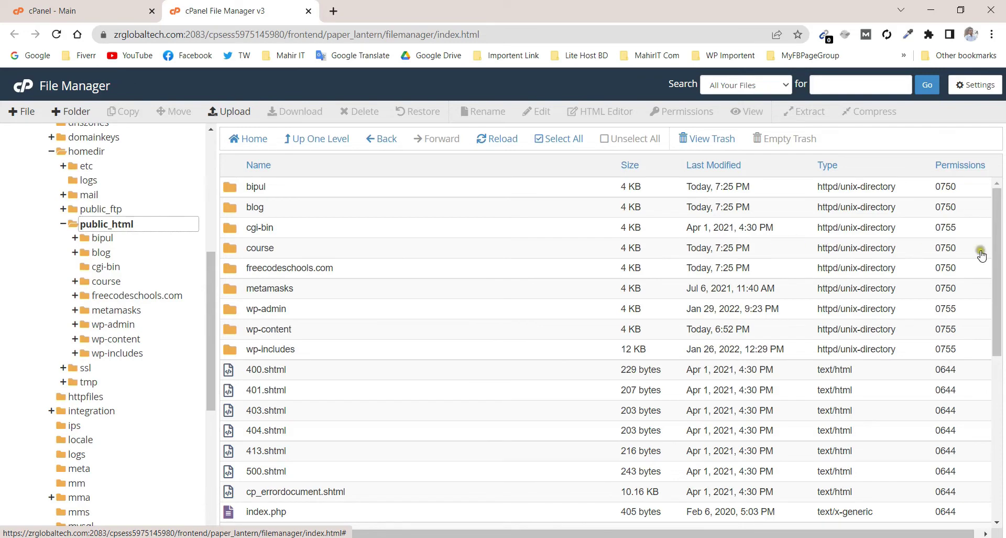
left_click_drag(995, 231, 962, 224)
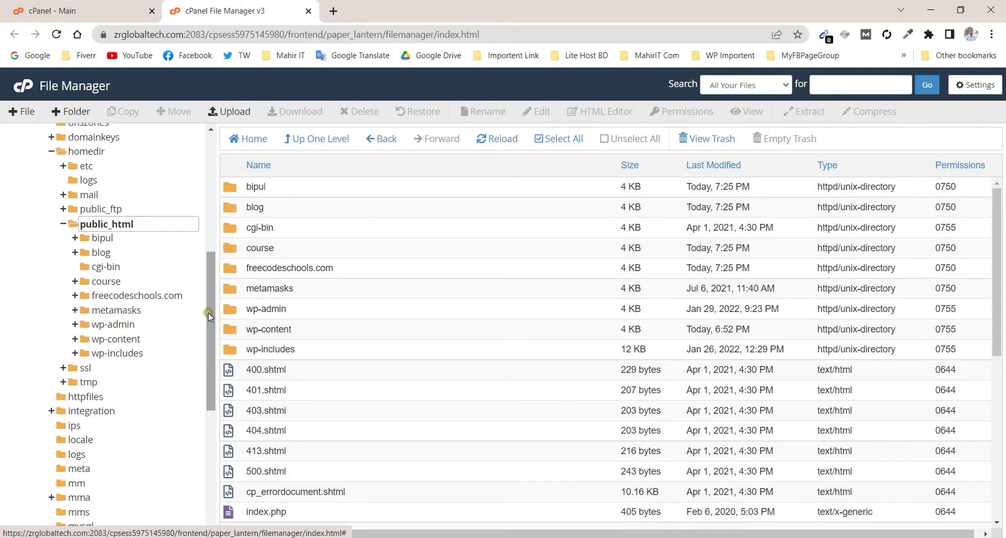
left_click_drag(208, 312, 202, 244)
scroll(201, 244, "up", 5)
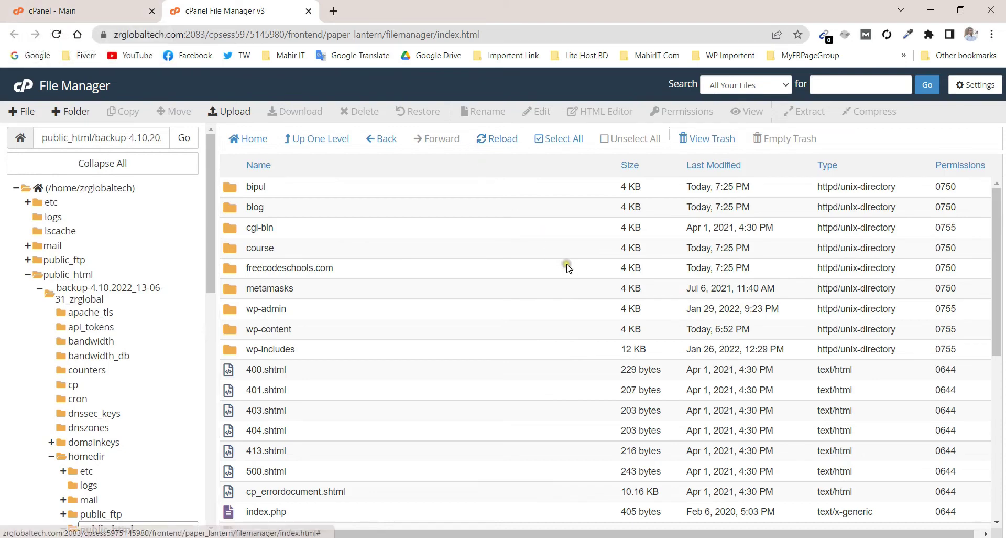
Step: From the reloaded cPanel home tab, search 'sof' and open Softaculous's WordPress installer page
left_click(124, 9)
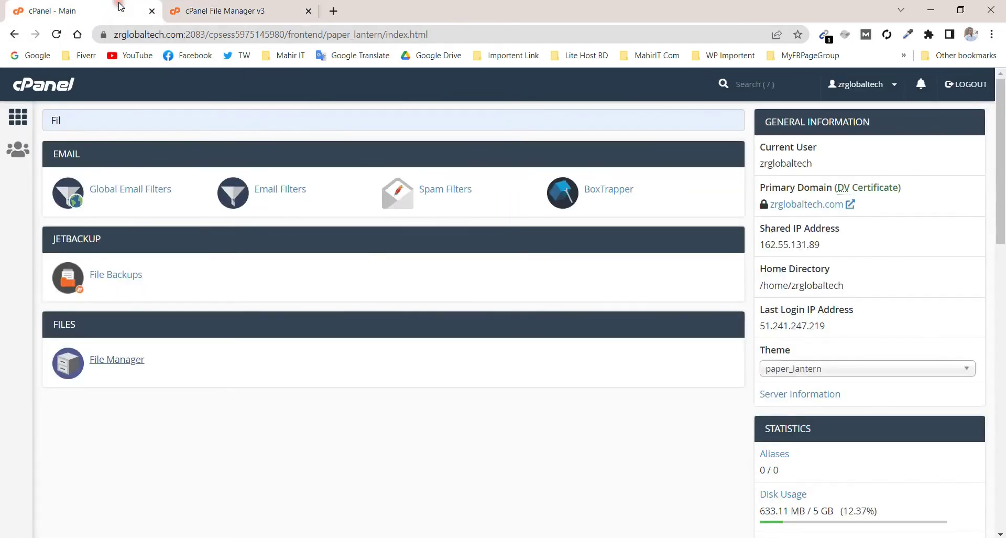
left_click(70, 92)
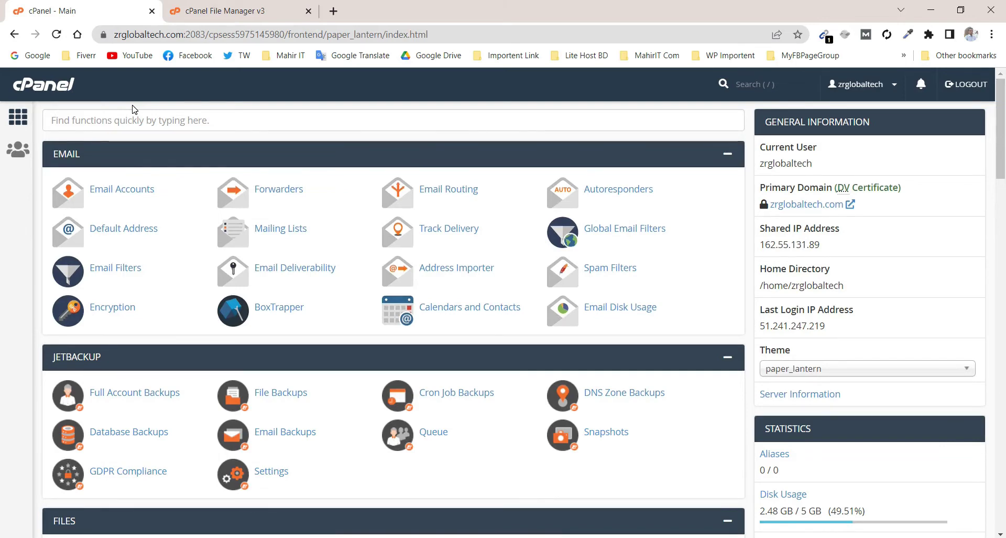
left_click(134, 114)
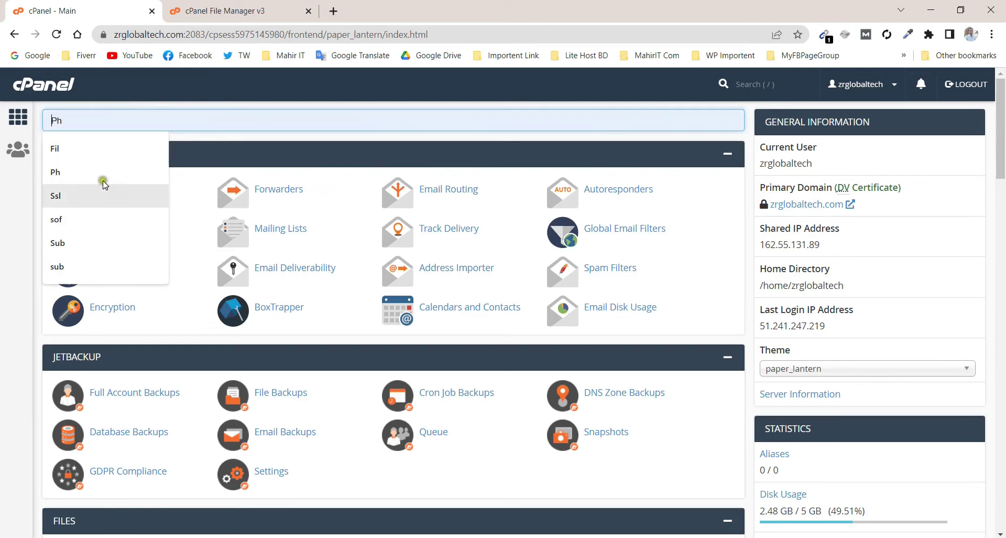
left_click(86, 216)
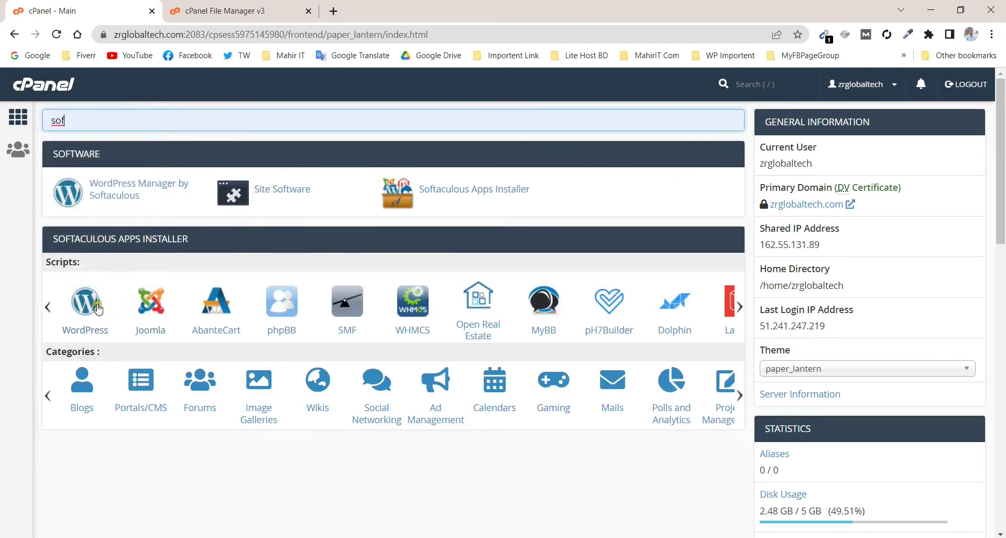
left_click(413, 308)
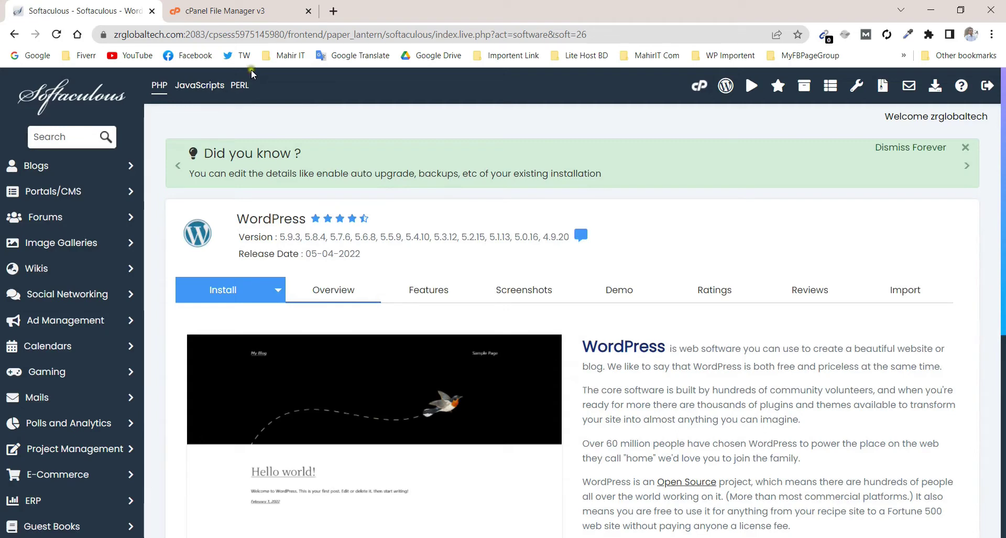
left_click(224, 288)
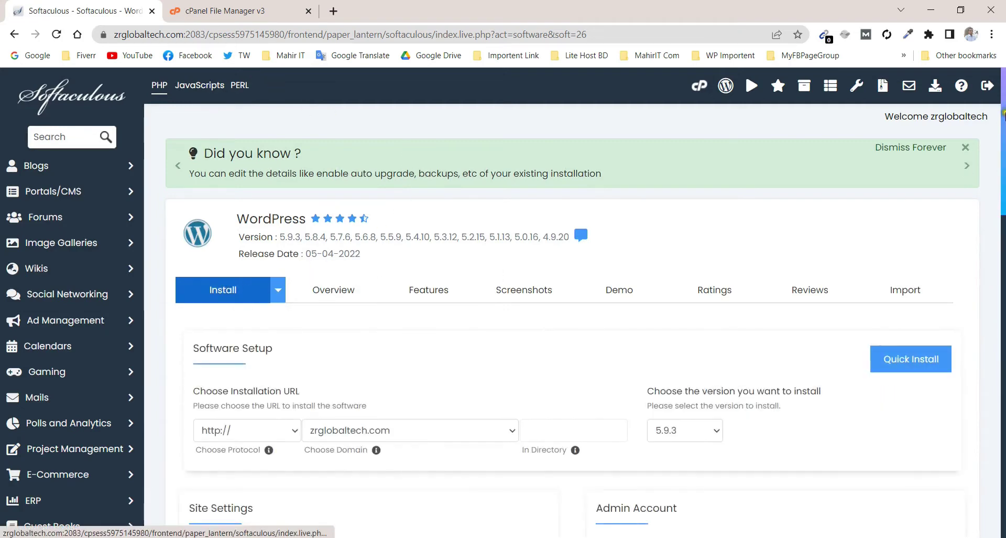
key("ctrl+a")
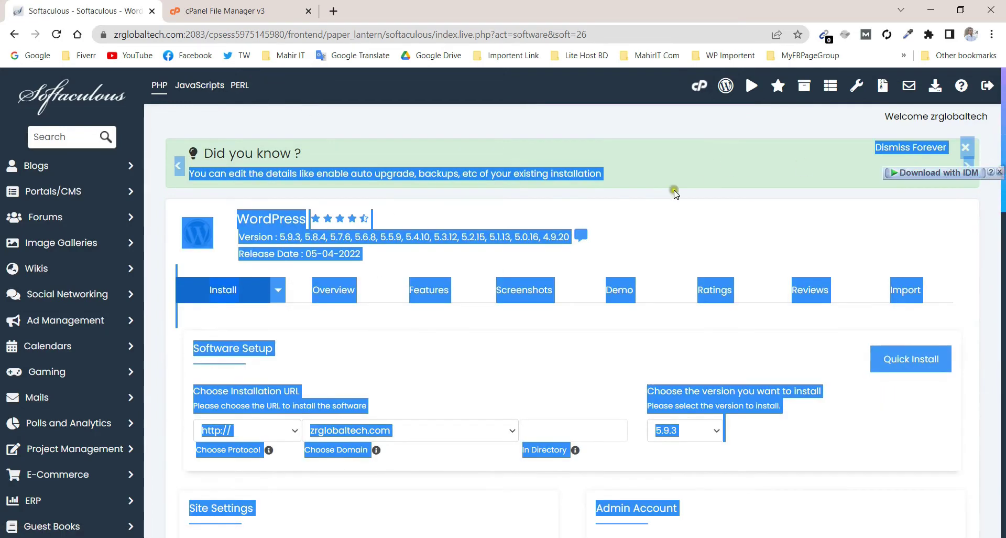
left_click(663, 215)
left_click_drag(1003, 199, 1002, 244)
left_click(297, 257)
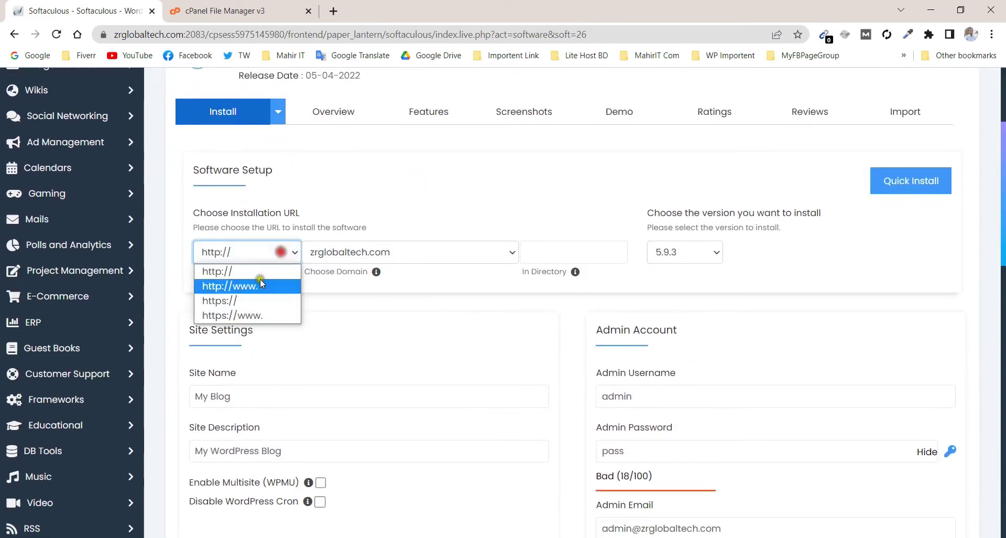
left_click(240, 314)
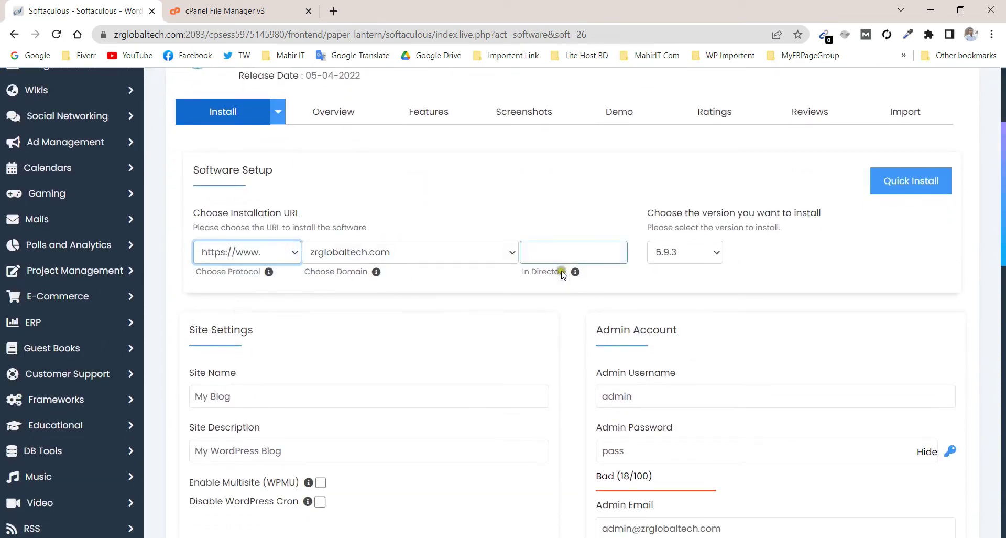
left_click(484, 308)
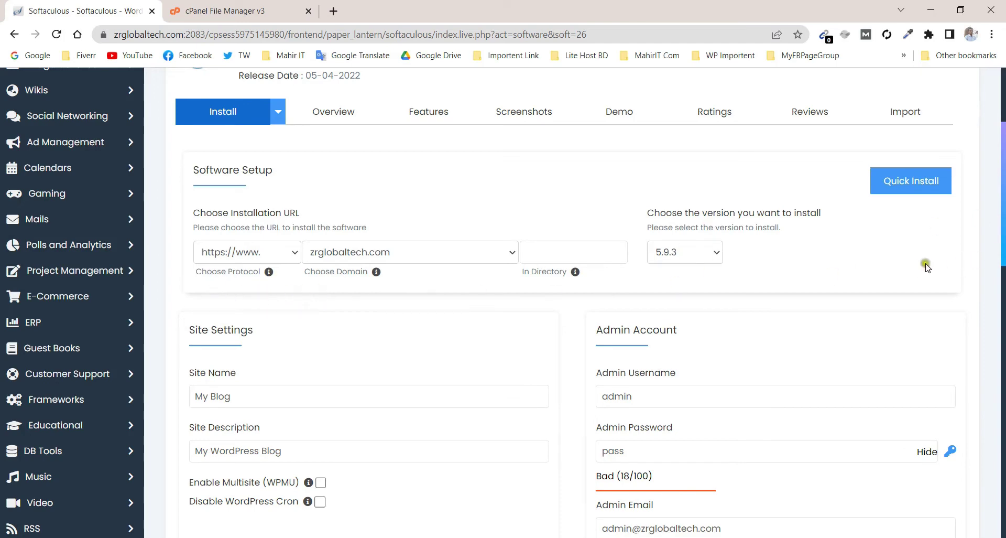
scroll(1002, 209, "down", 1)
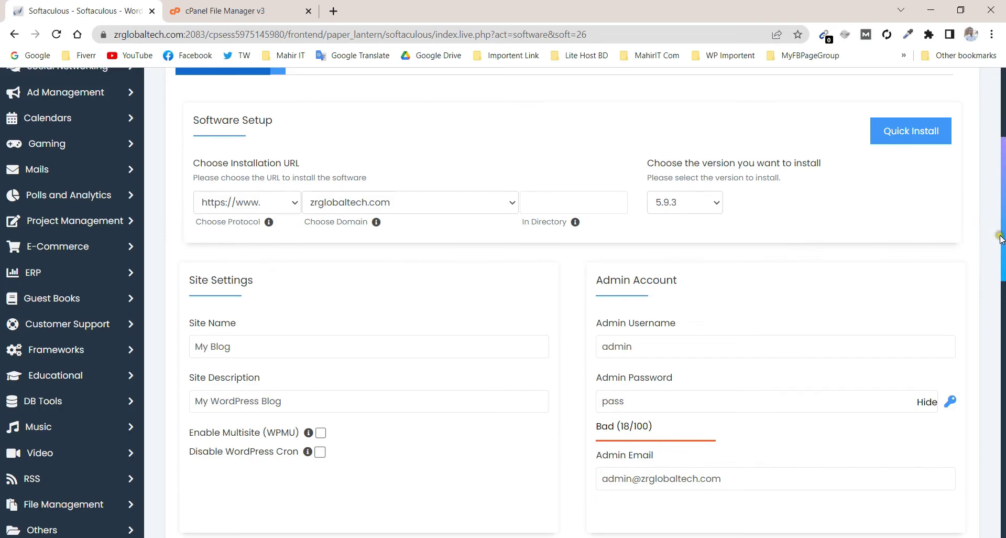
scroll(1002, 226, "down", 1)
left_click_drag(1002, 226, 1002, 238)
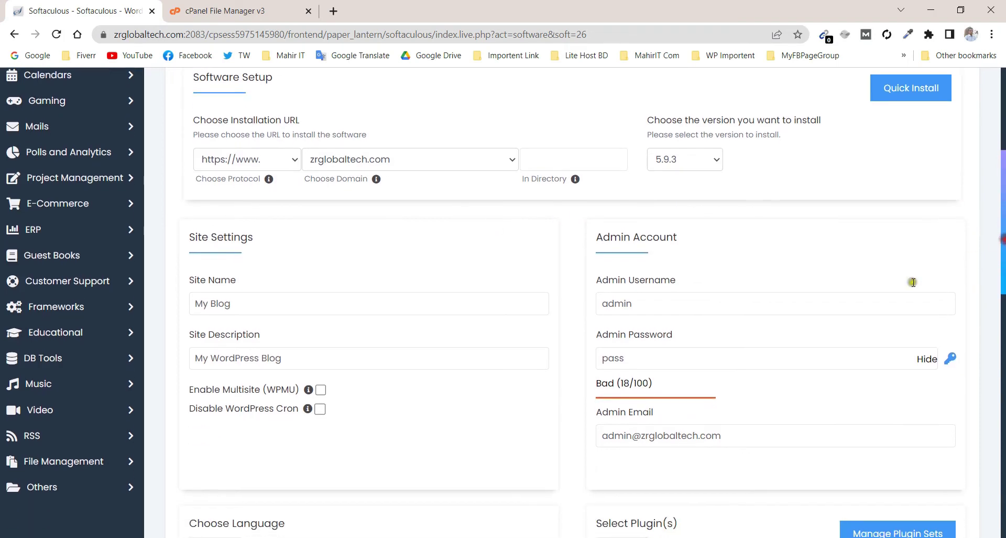
Step: Replace the default admin password with a new Strong (100/100) password and select it for copying
left_click(647, 313)
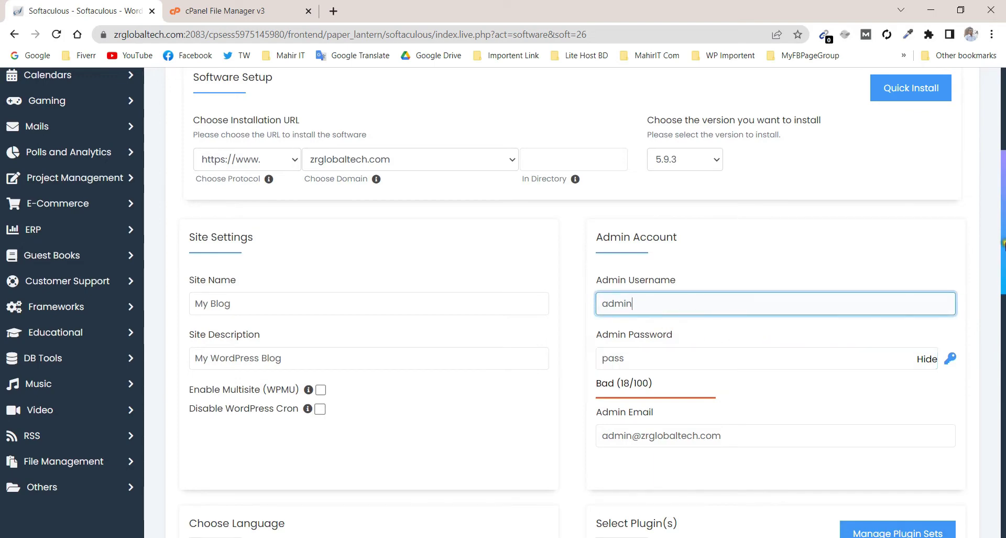
left_click_drag(1003, 237, 1001, 266)
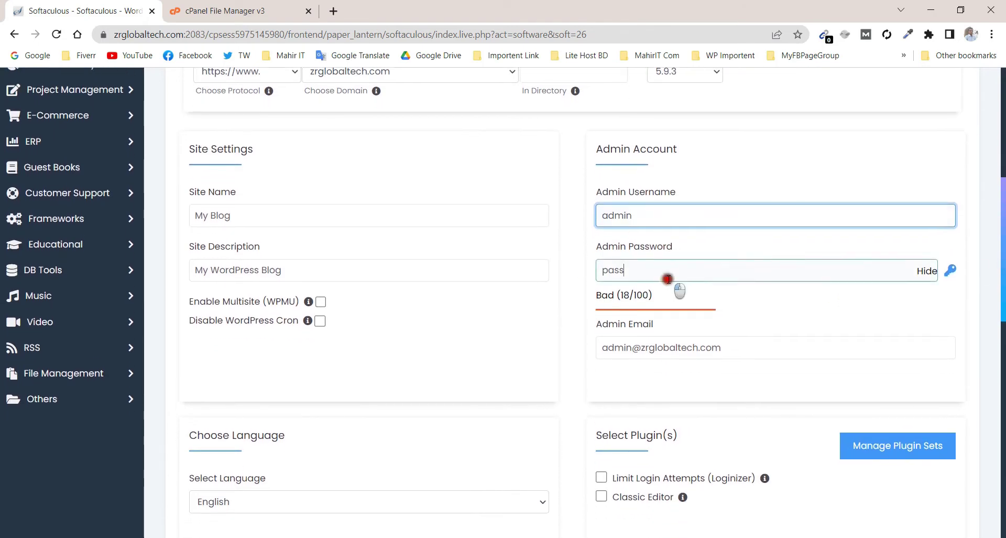
double_click(609, 271)
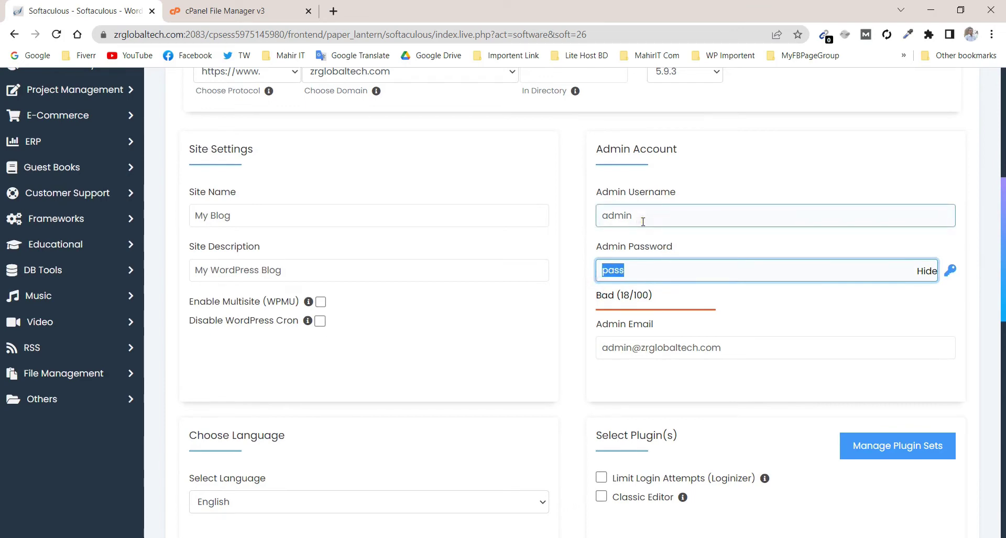
double_click(613, 219)
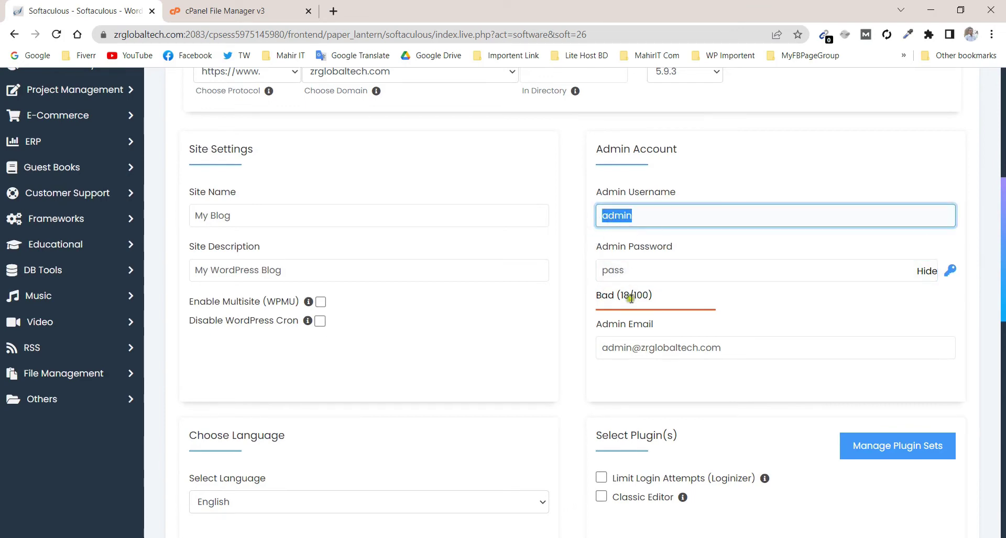
left_click_drag(648, 278, 581, 275)
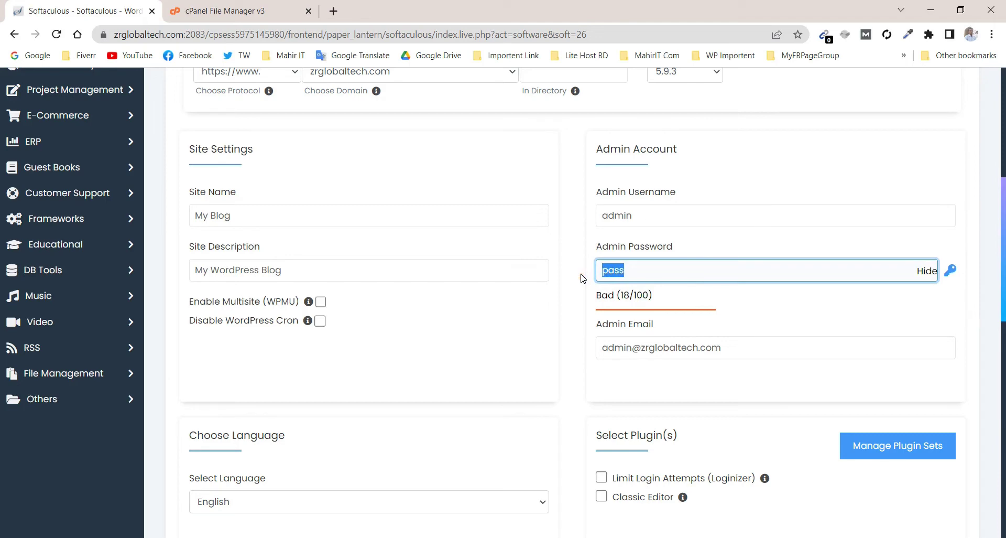
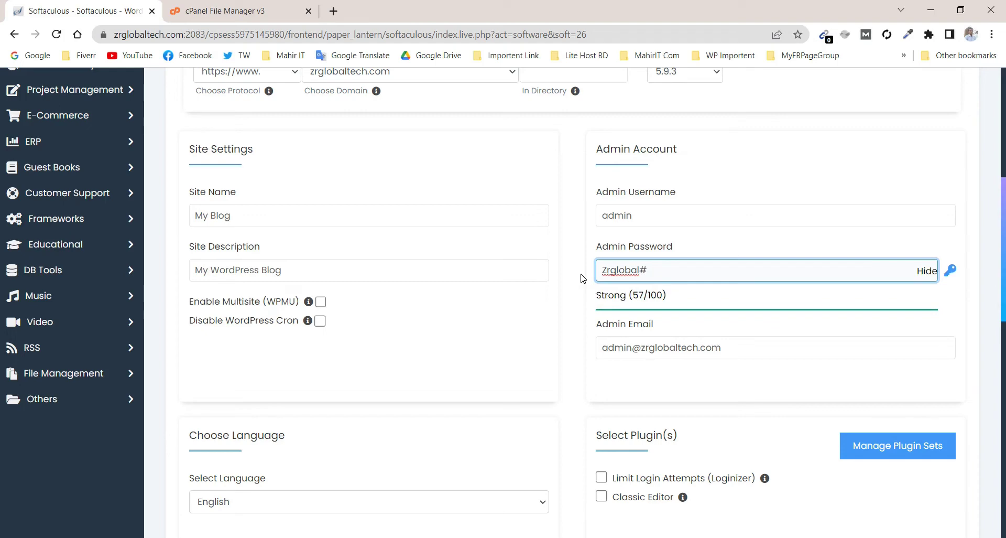
triple_click(599, 278)
key("ctrl+c")
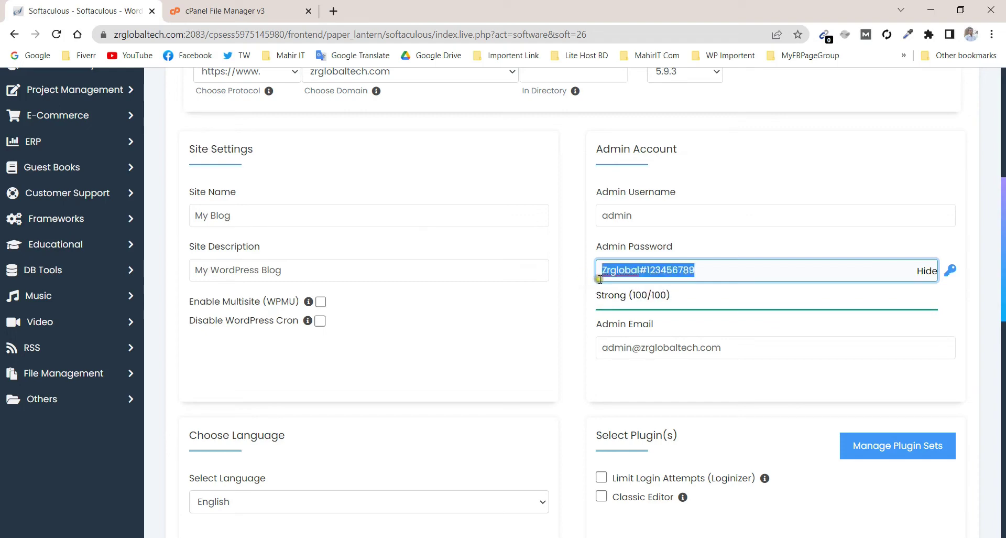
key("alt+Tab")
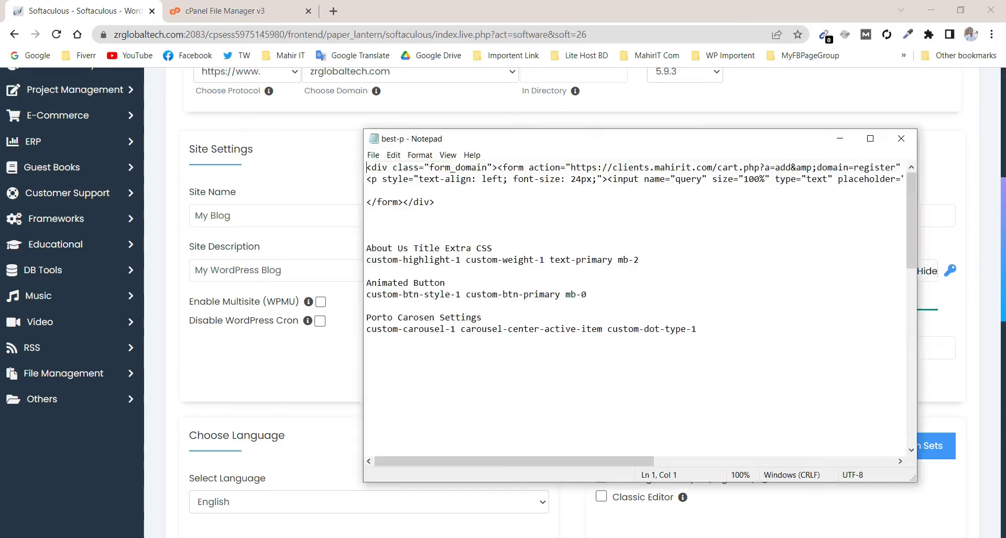
Step: Paste the new admin password on a new line at the end of best-p and save it
left_click(393, 350)
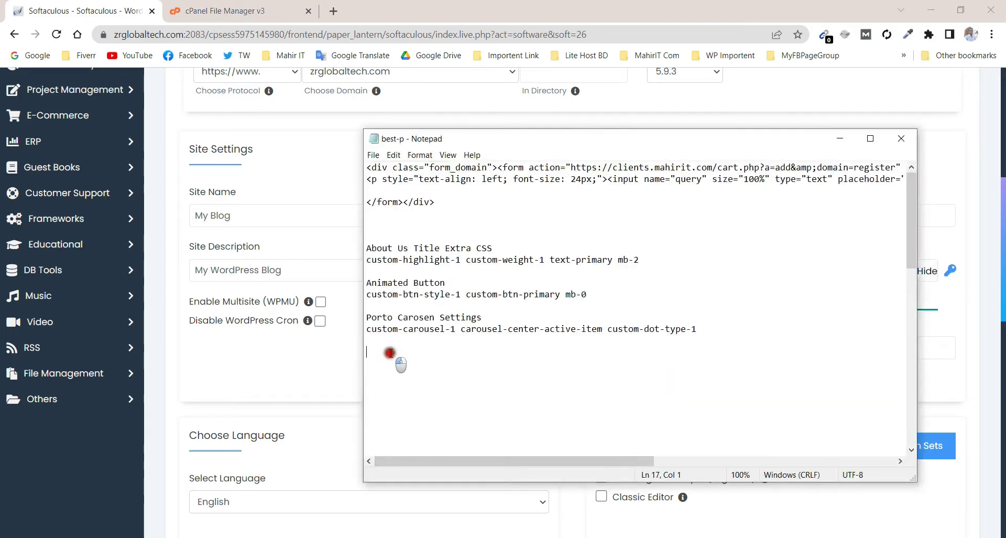
left_click(910, 216)
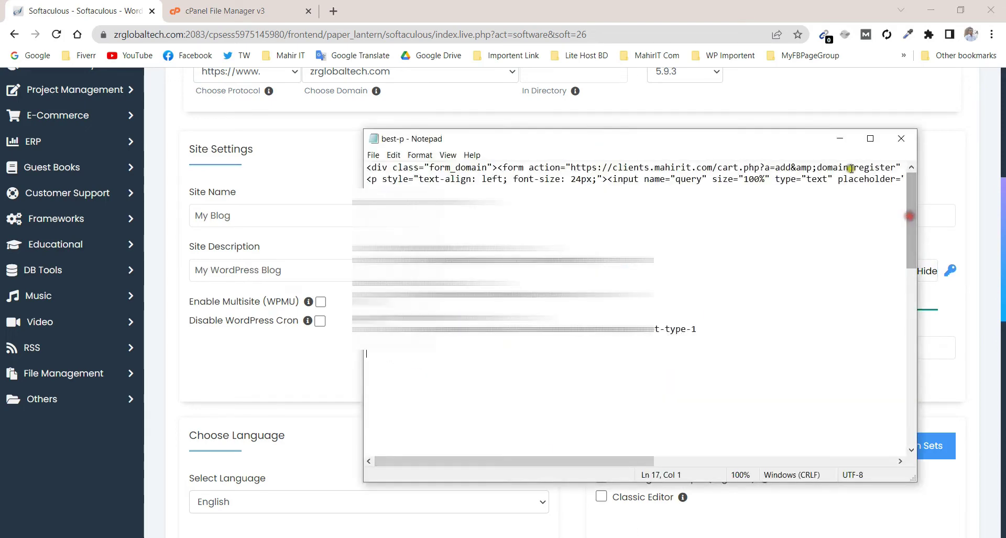
left_click_drag(911, 222, 872, 465)
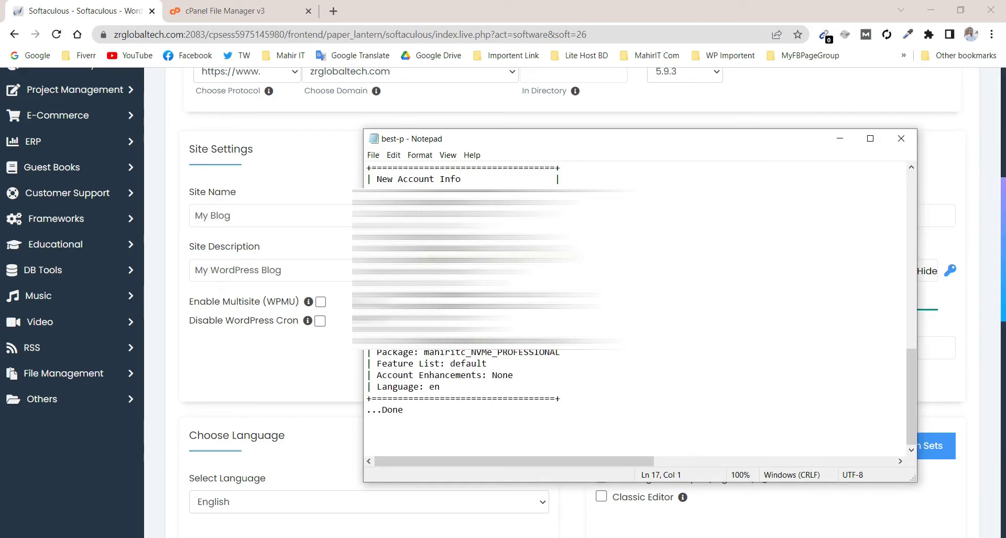
left_click(392, 445)
key("ctrl+v")
key("ctrl+s")
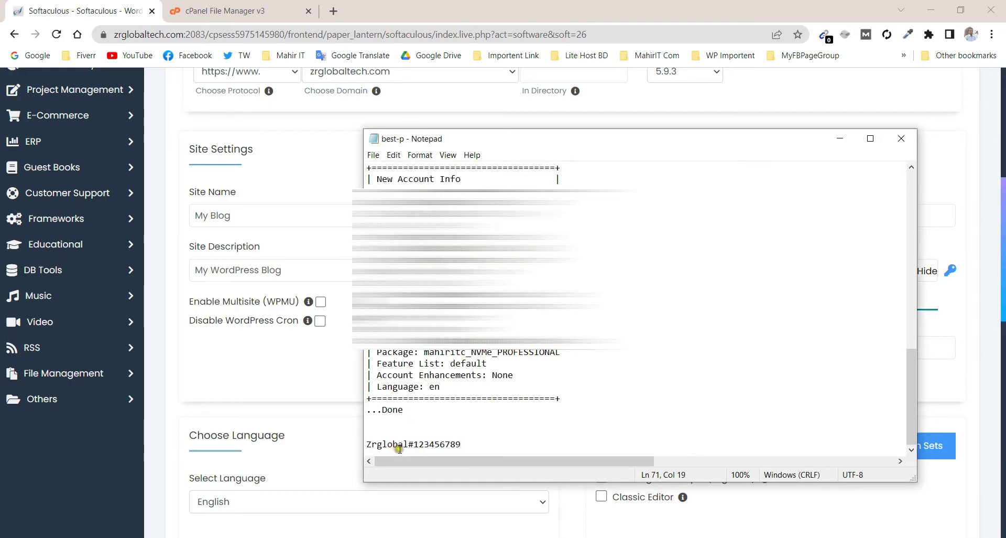
Step: Back in the browser, paste the admin password into the password field and select it
left_click(93, 4)
key("ctrl+v")
key("ctrl+a")
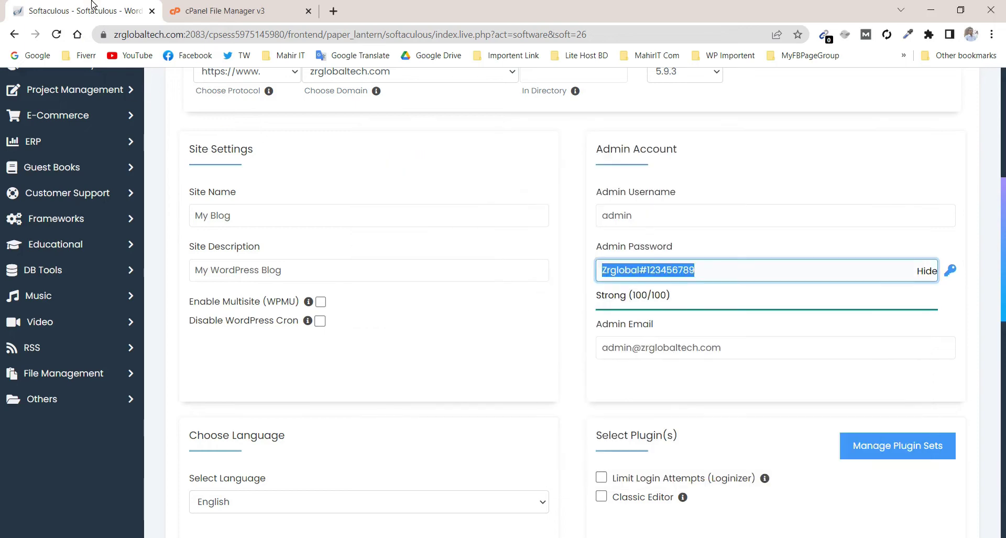
Step: Enable the Loginizer plugin and set automated backups to Once a week under Advanced Options
scroll(582, 264, "down", 4)
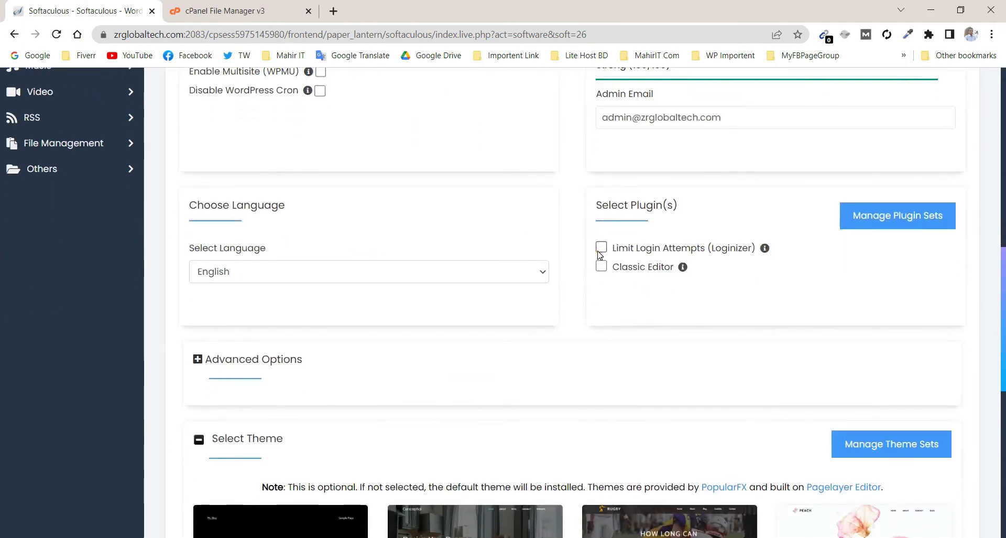
left_click(601, 247)
left_click(243, 359)
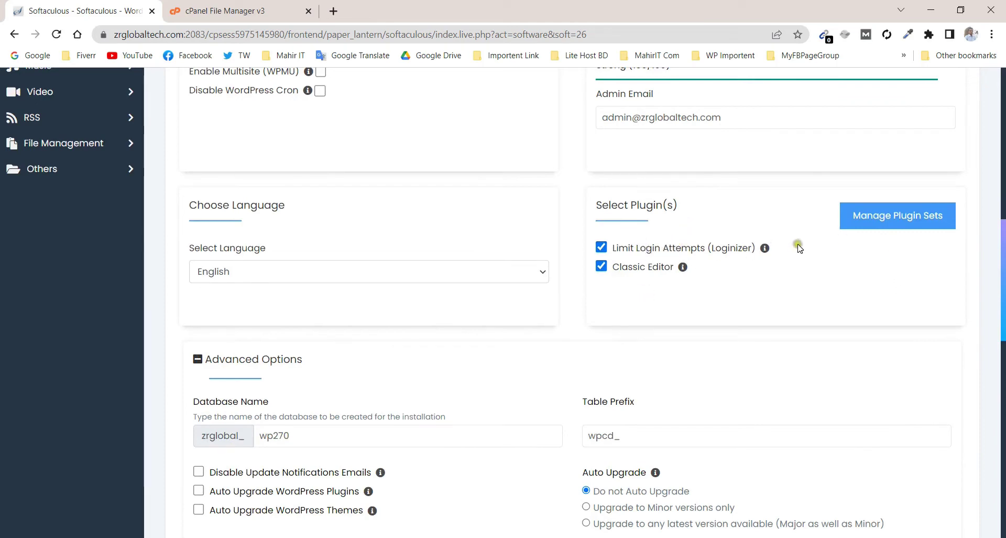
left_click_drag(760, 250, 618, 250)
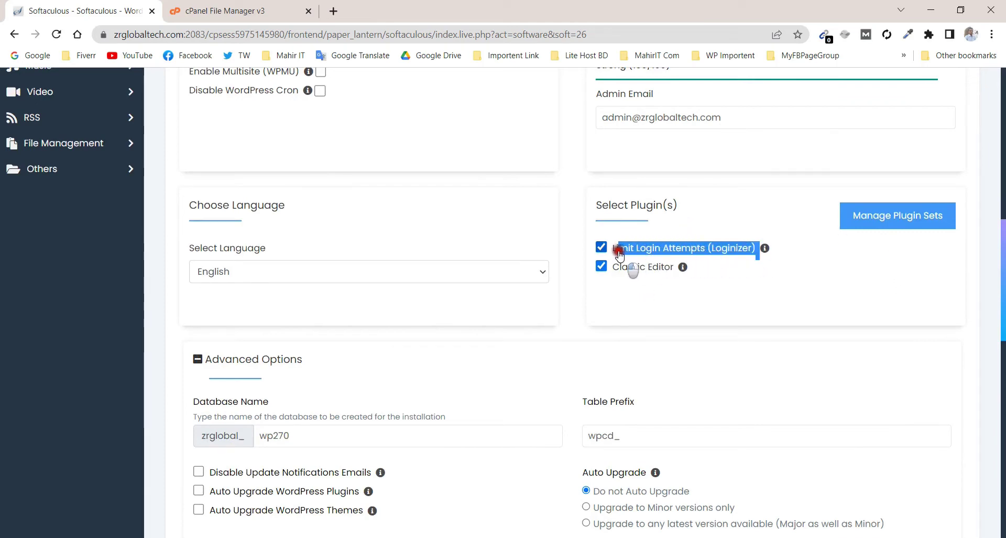
left_click(731, 223)
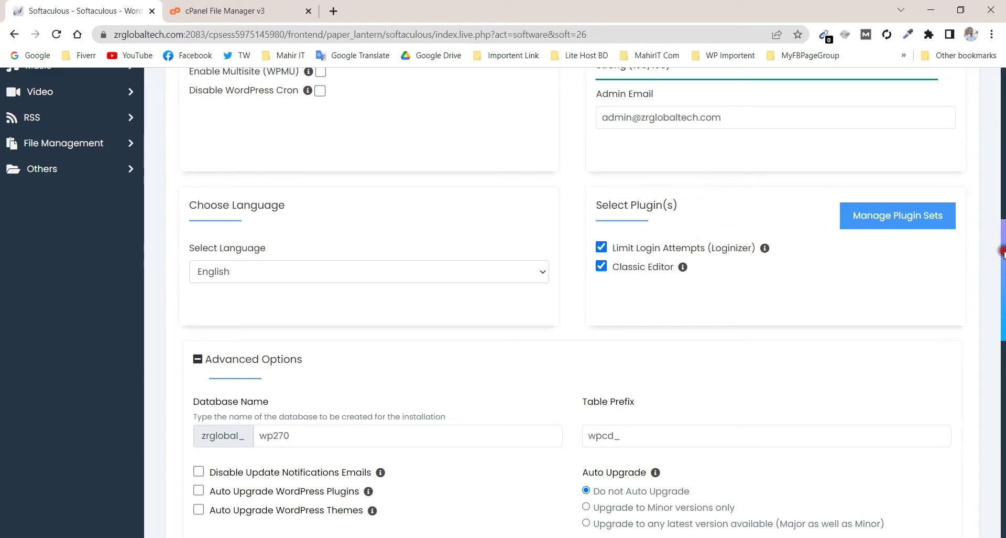
left_click_drag(1002, 253, 999, 326)
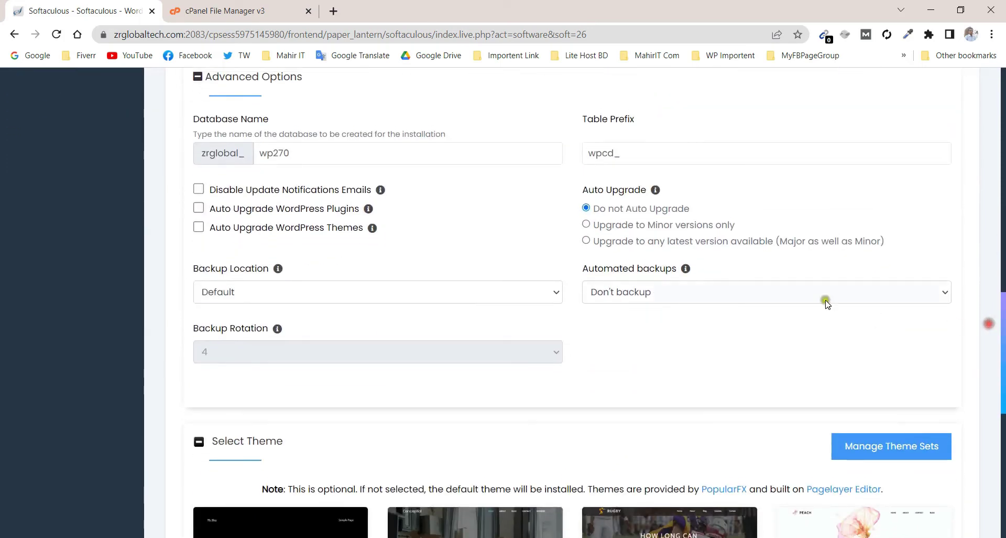
left_click(733, 294)
left_click(680, 335)
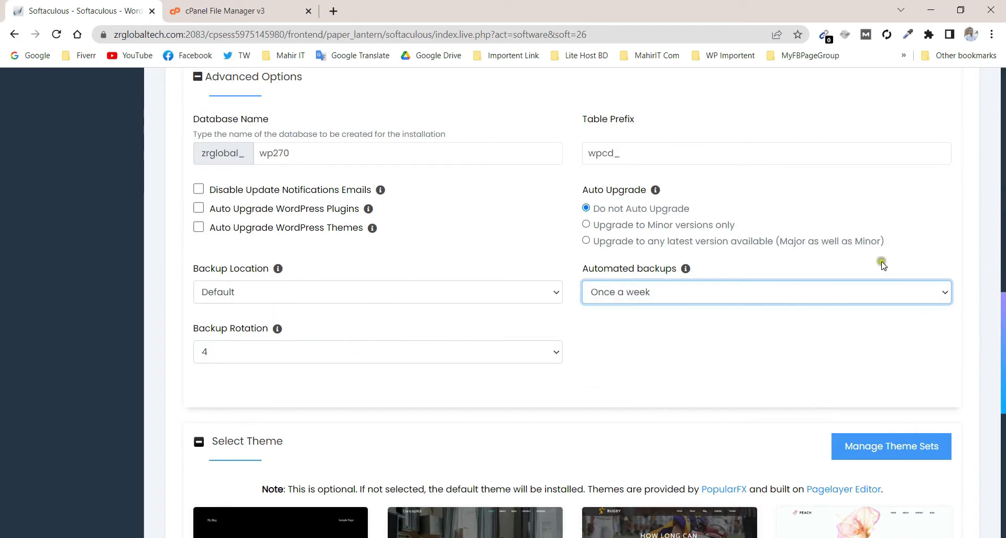
Step: Fill in the installation-details email and start the WordPress installation
left_click_drag(1001, 316, 826, 411)
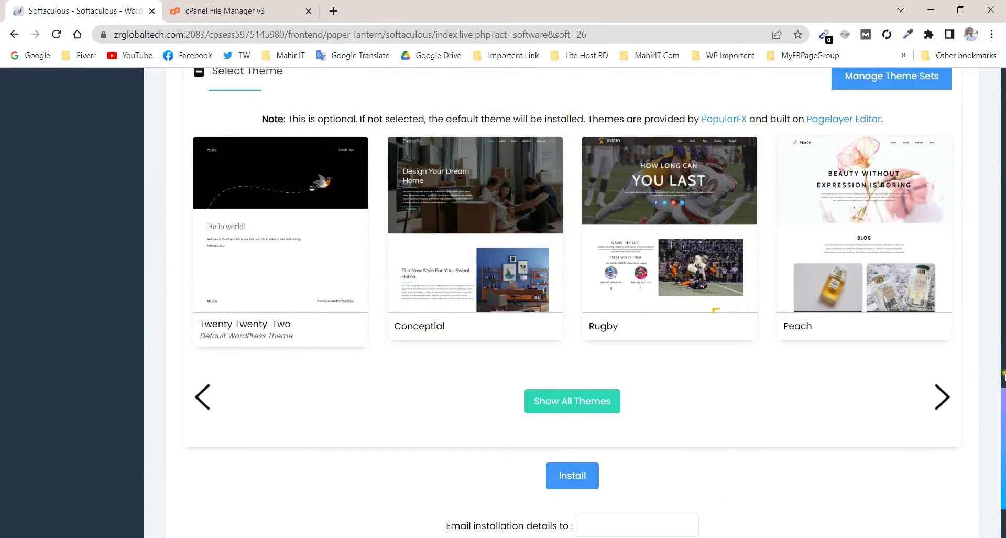
left_click(725, 464)
left_click(643, 517)
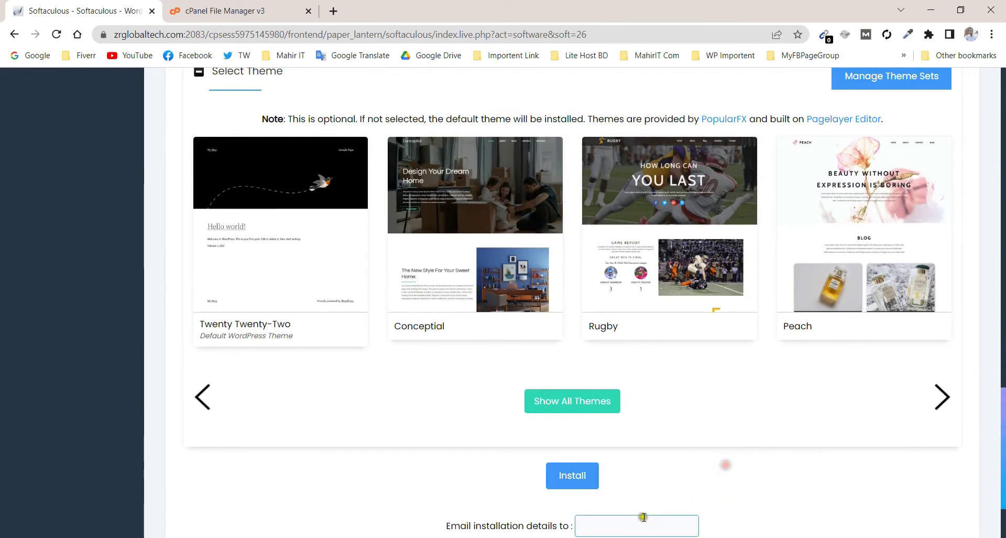
left_click(652, 149)
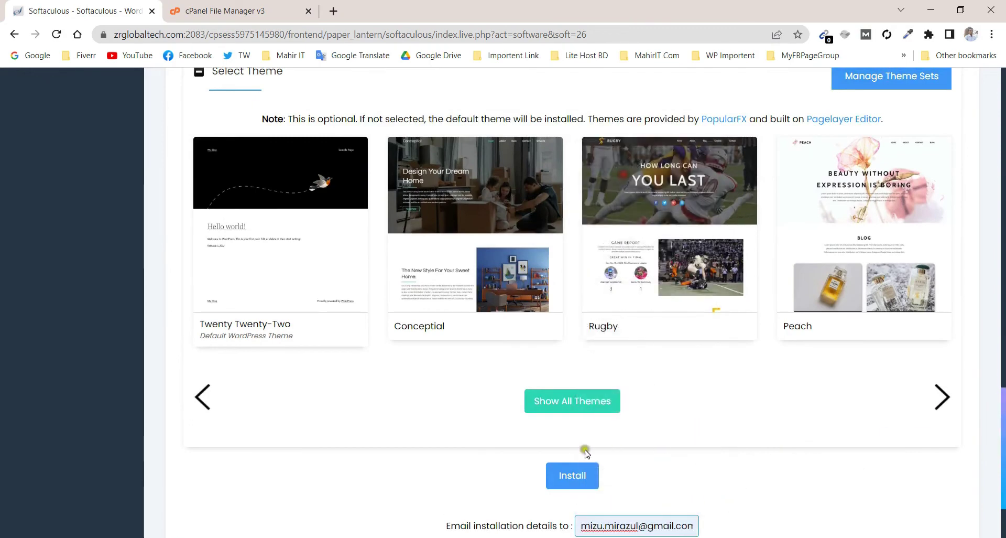
left_click(572, 477)
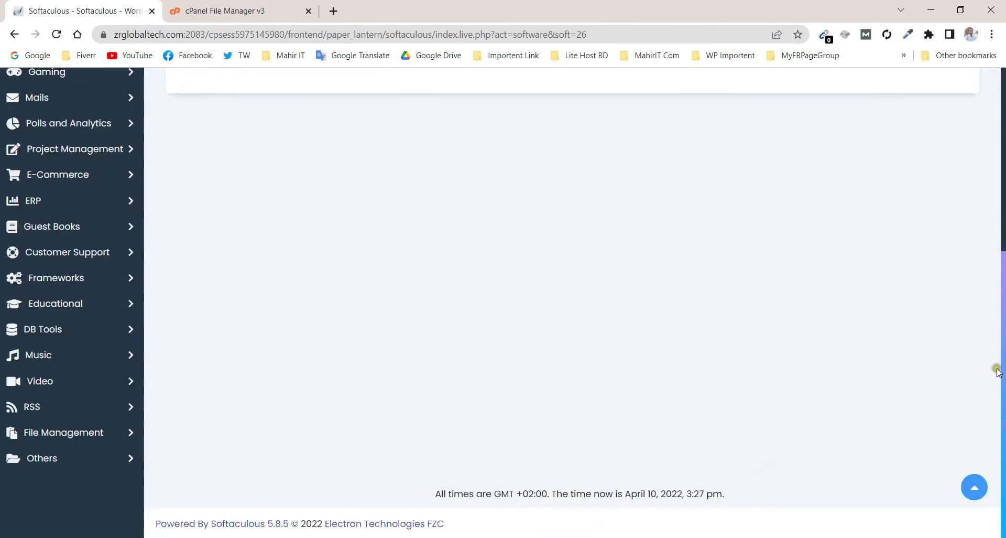
left_click_drag(997, 371, 991, 164)
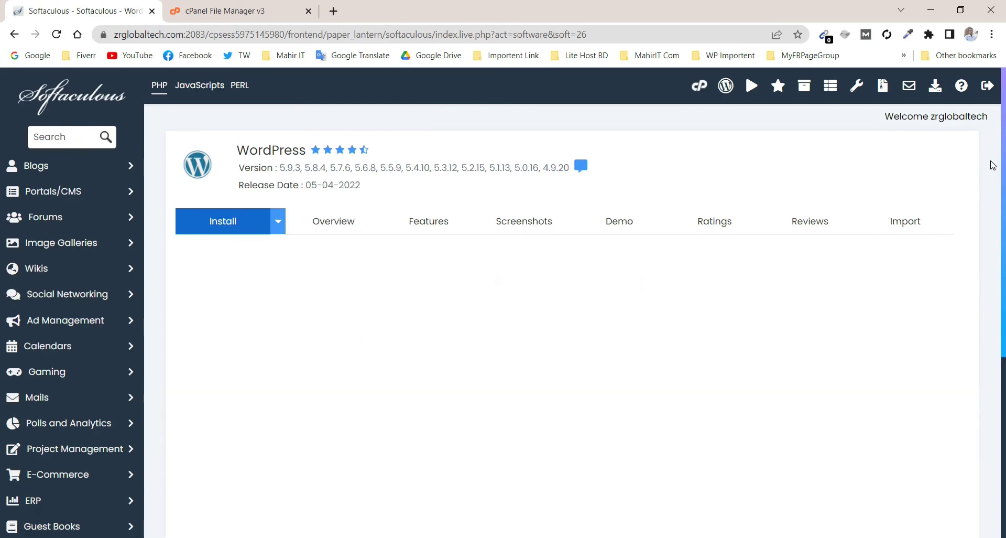
left_click(275, 332)
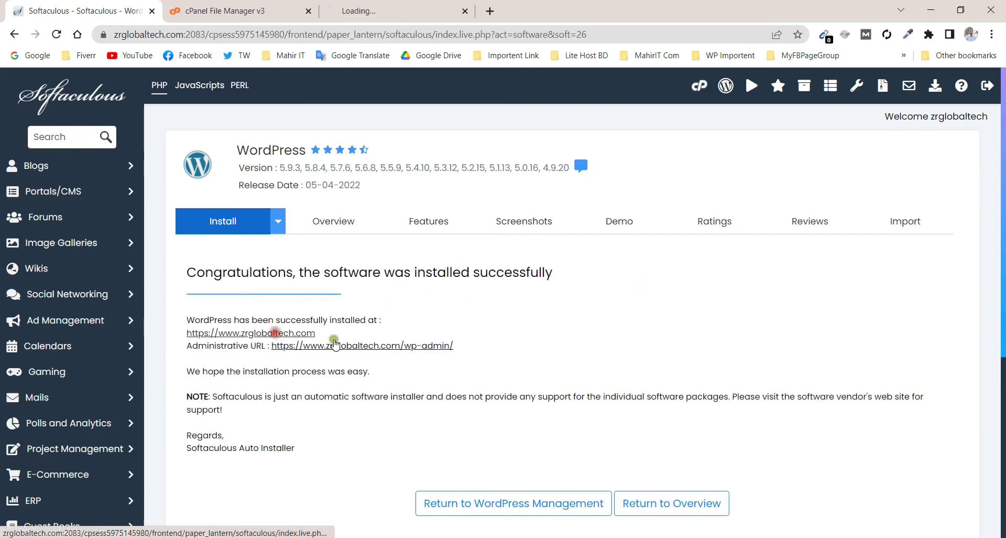
left_click(343, 347)
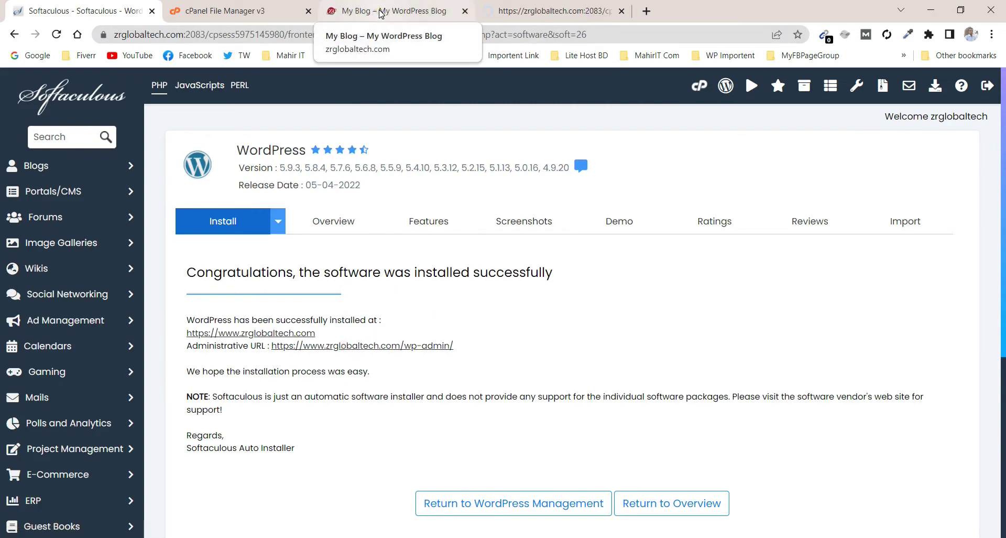
left_click(381, 13)
left_click(539, 7)
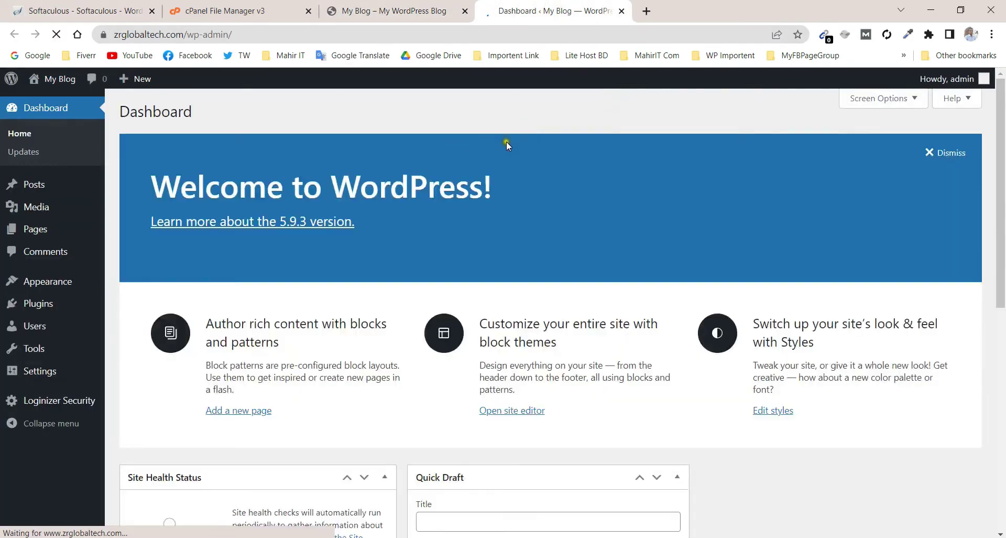
left_click(425, 10)
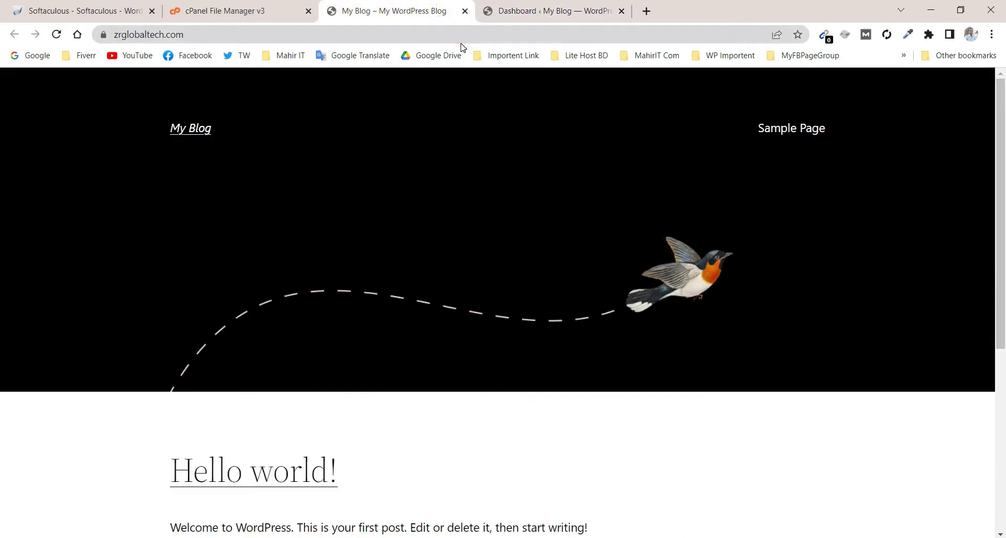
left_click(523, 11)
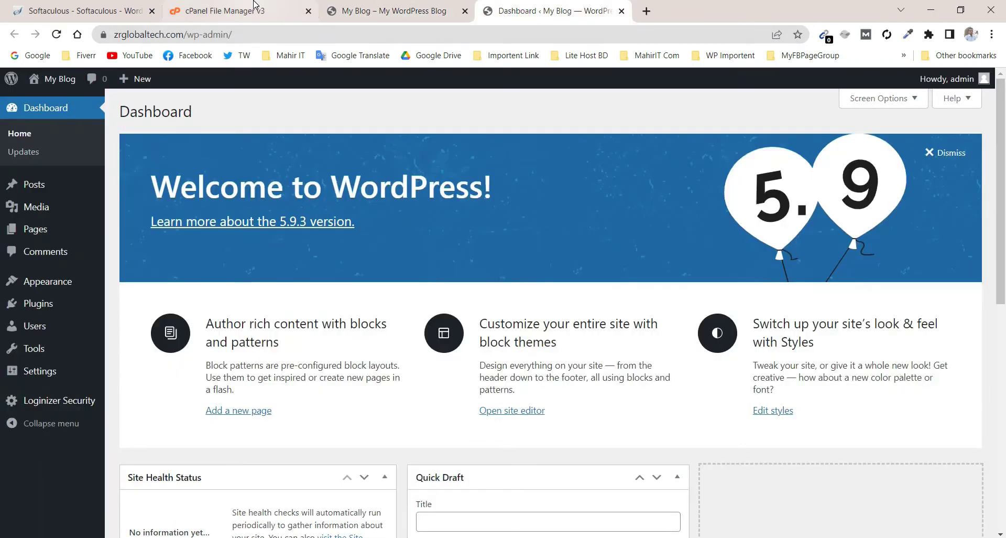
left_click(129, 7)
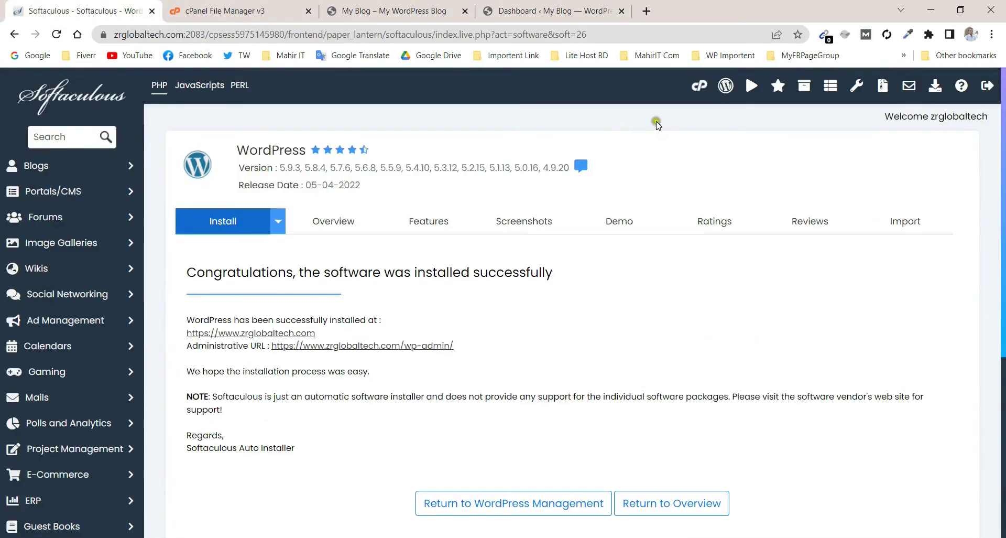
left_click(694, 88)
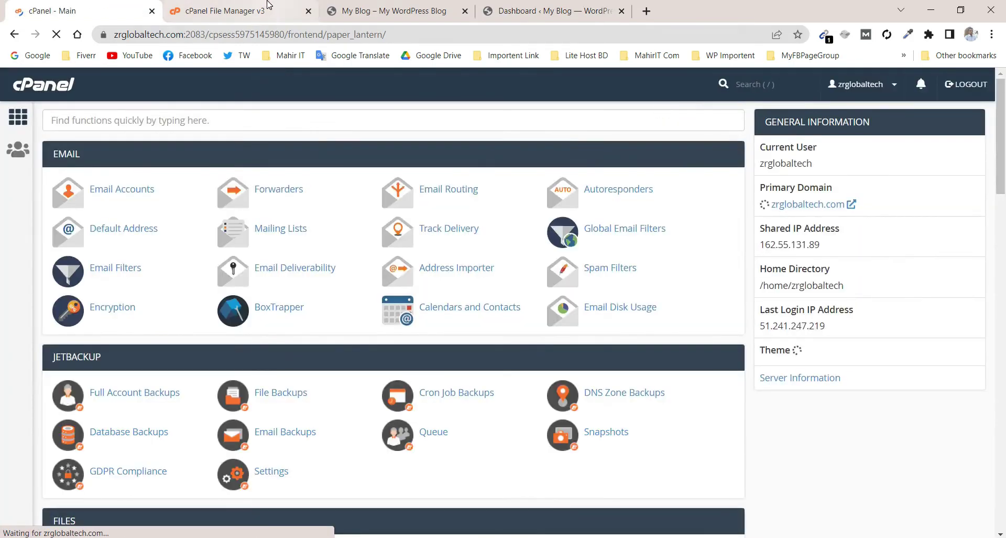
Step: Refresh File Manager and open public_html, briefly checking the blog and dashboard tabs
left_click(252, 11)
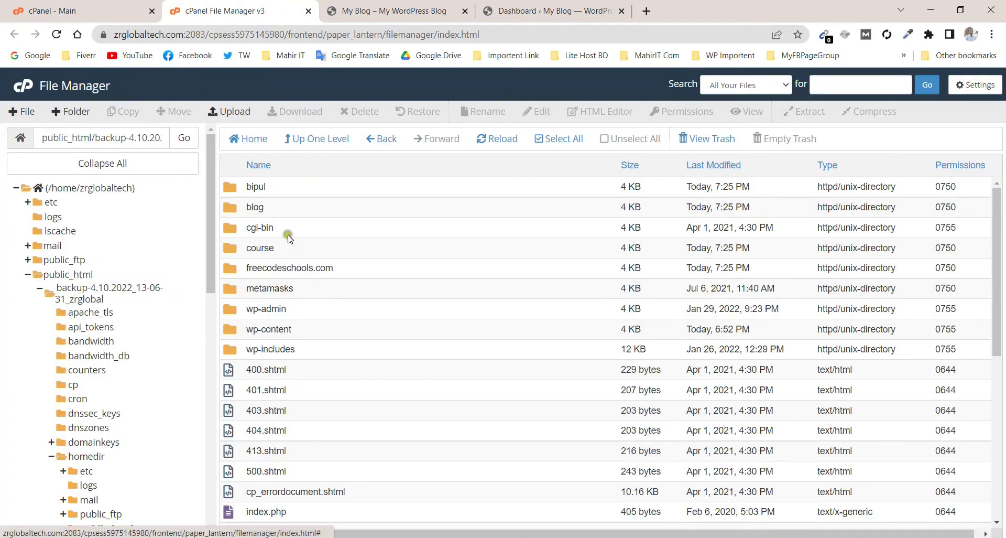
left_click(57, 35)
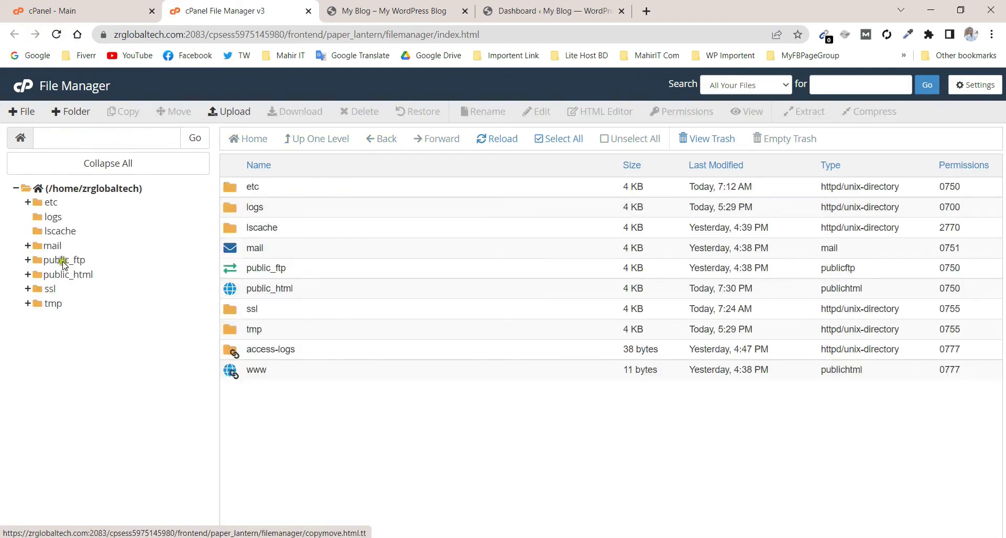
left_click(70, 274)
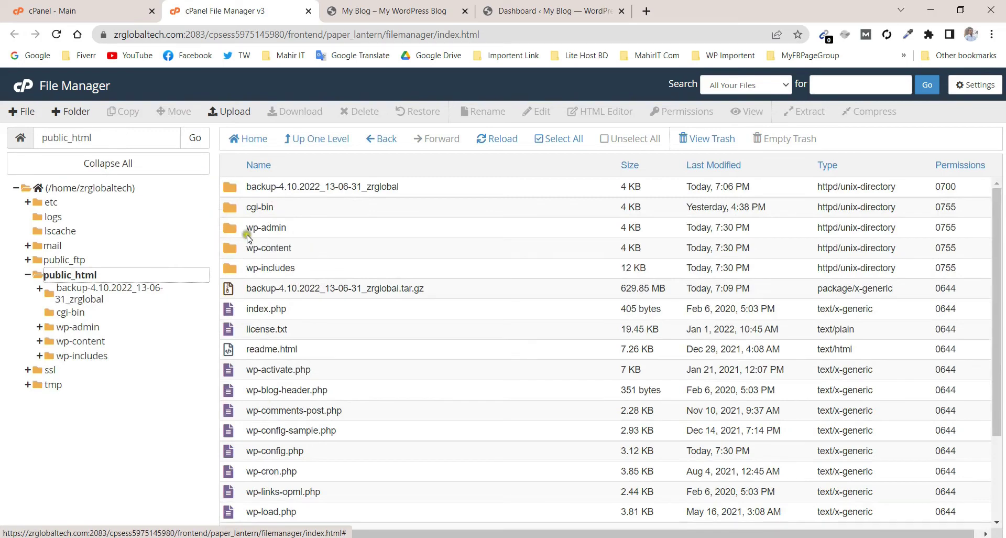
left_click(394, 9)
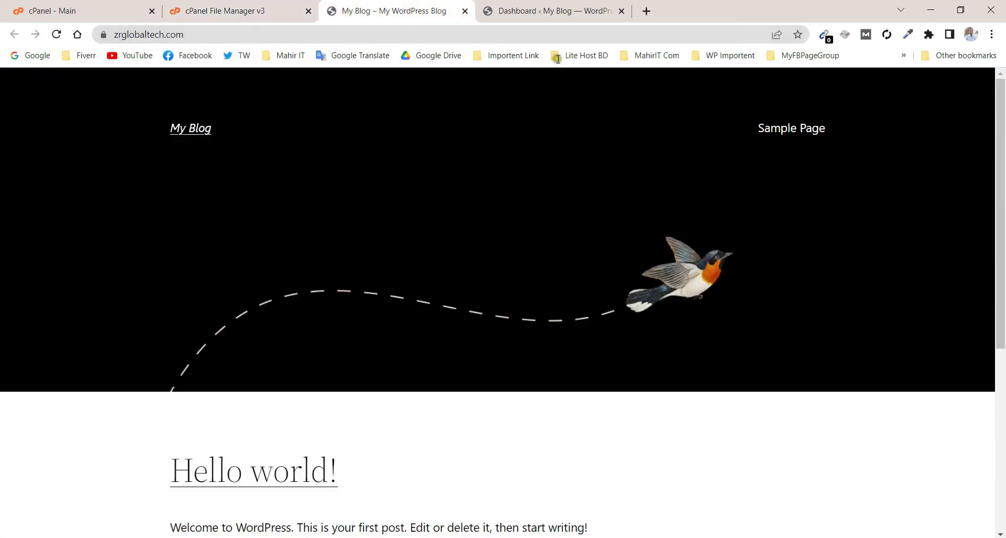
left_click(550, 10)
left_click(395, 11)
left_click(216, 7)
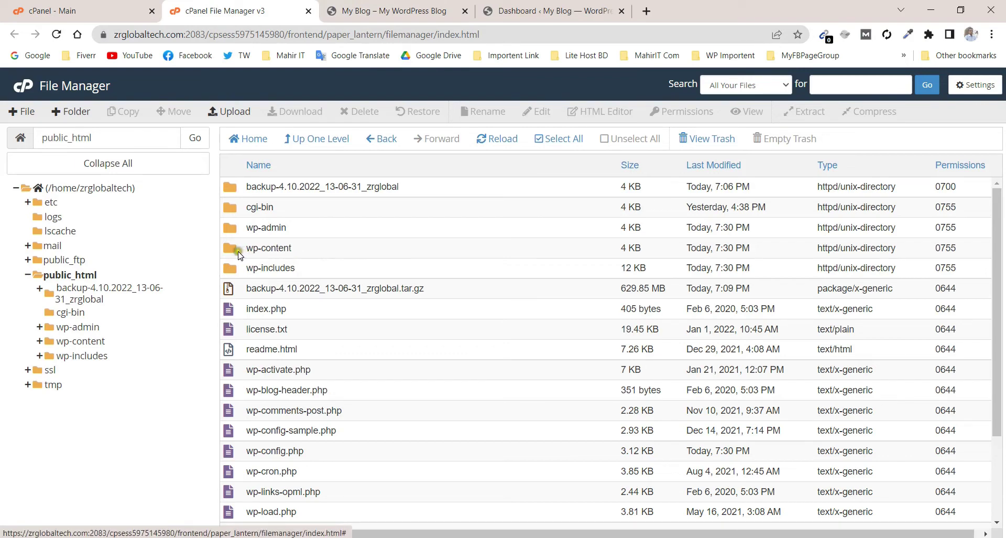
Step: Open the new install's wp-content/themes, select its path, then open the backup-4.10.2022_13-06-31_zrglobal folder
left_click(41, 342)
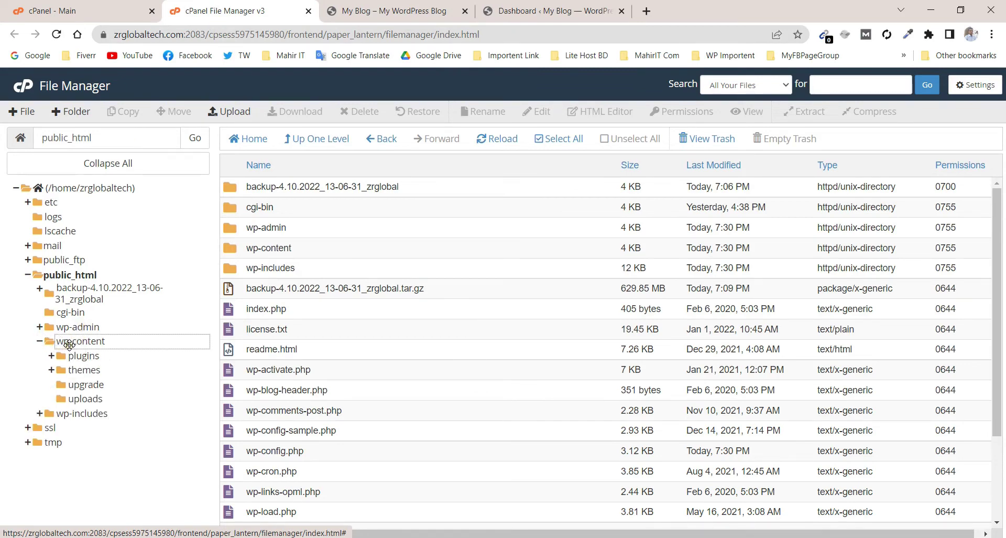
left_click(76, 370)
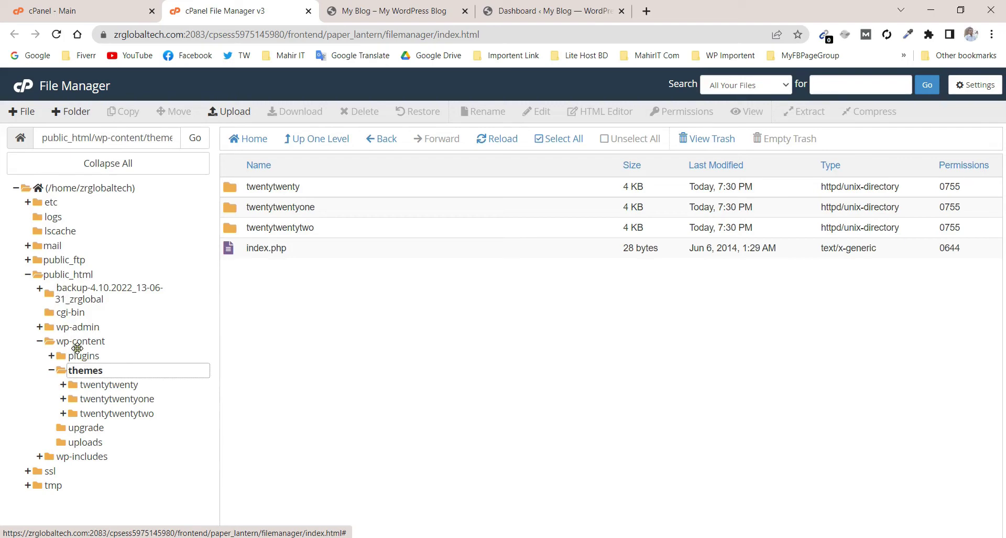
left_click(111, 135)
left_click_drag(47, 136, 159, 147)
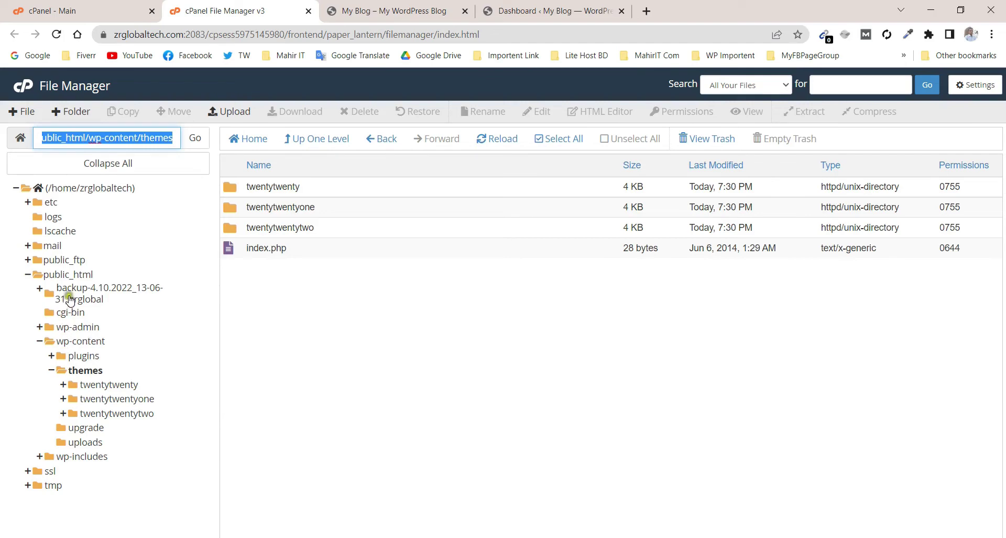
left_click(266, 248)
left_click(115, 187)
left_click(62, 294)
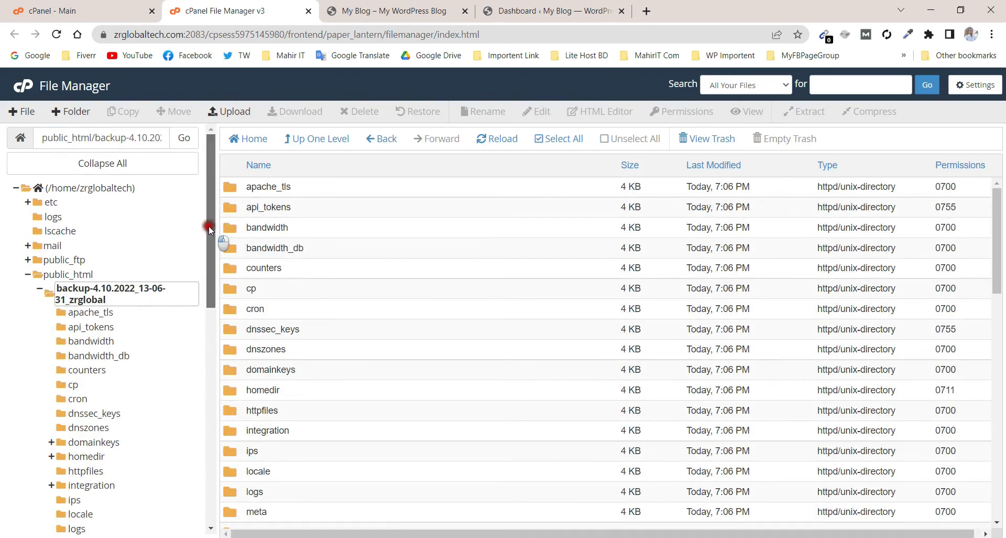
Step: Expand the backup's homedir > public_html > wp-content to list its plugins, themes and uploads
left_click_drag(209, 225, 197, 325)
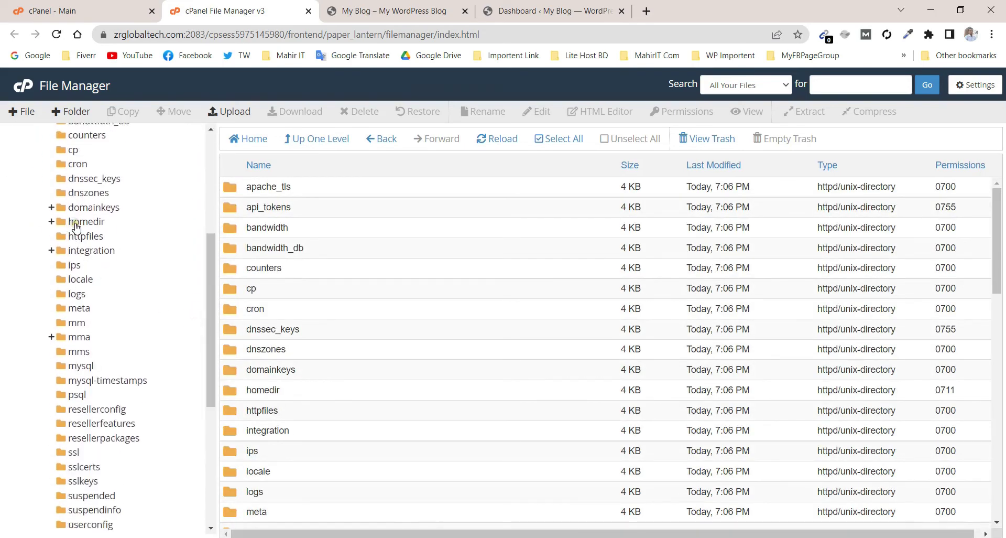
left_click(76, 224)
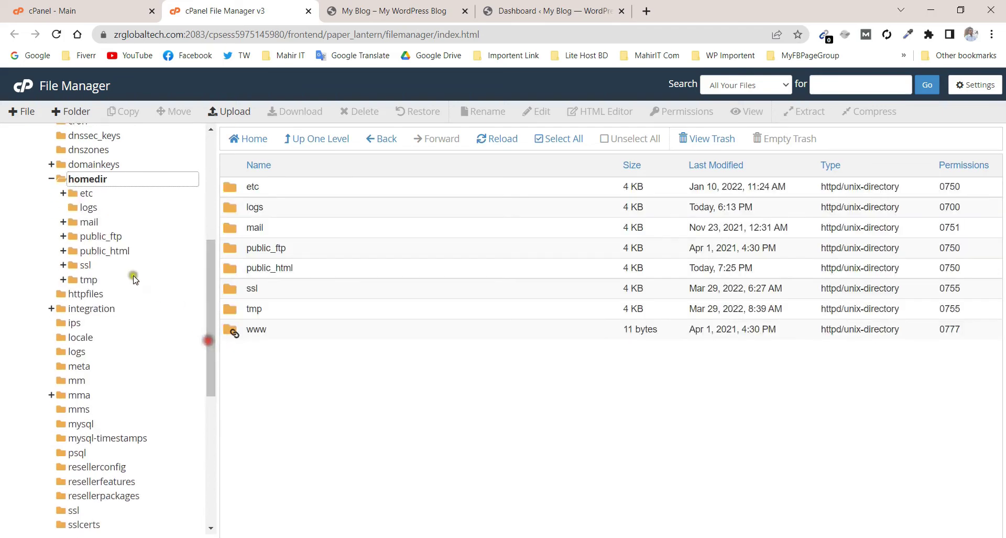
left_click(102, 251)
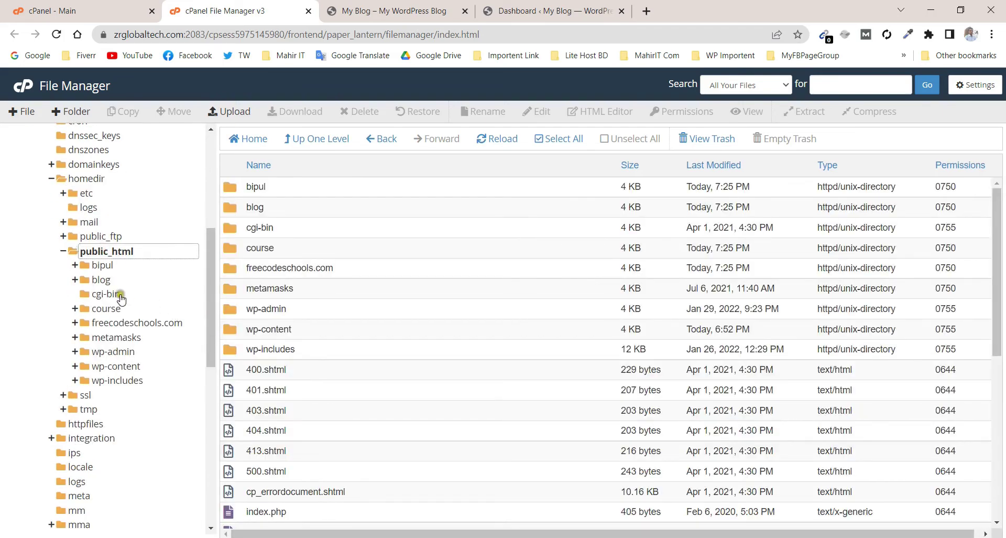
left_click(121, 367)
left_click_drag(213, 317, 208, 362)
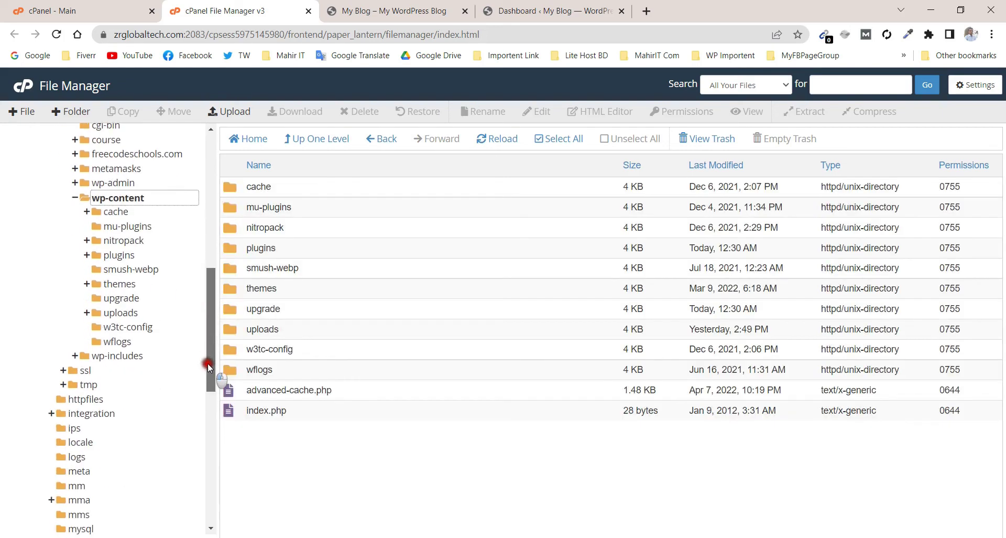
Step: Copy the backup's rishi theme folder into /public_html/wp-content/themes
left_click(112, 284)
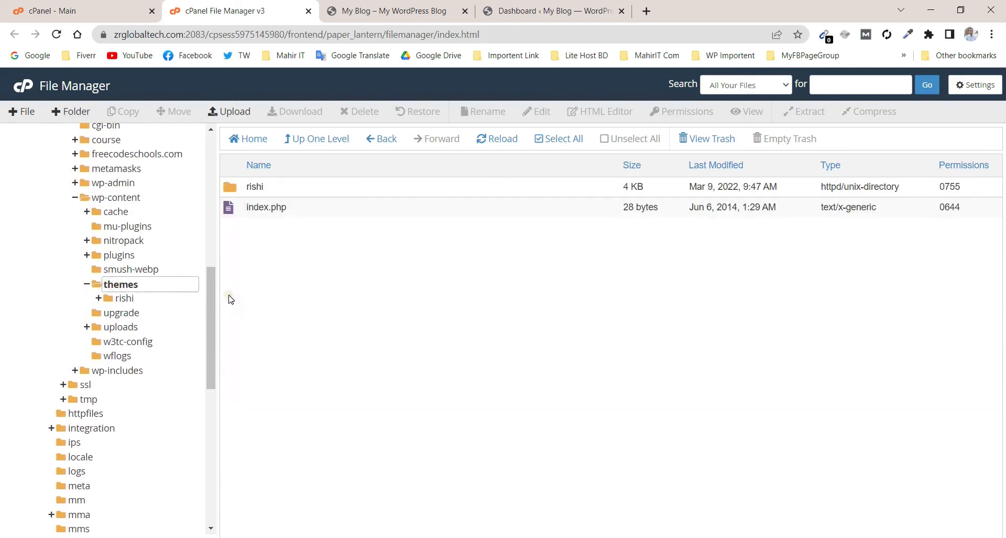
left_click(244, 189)
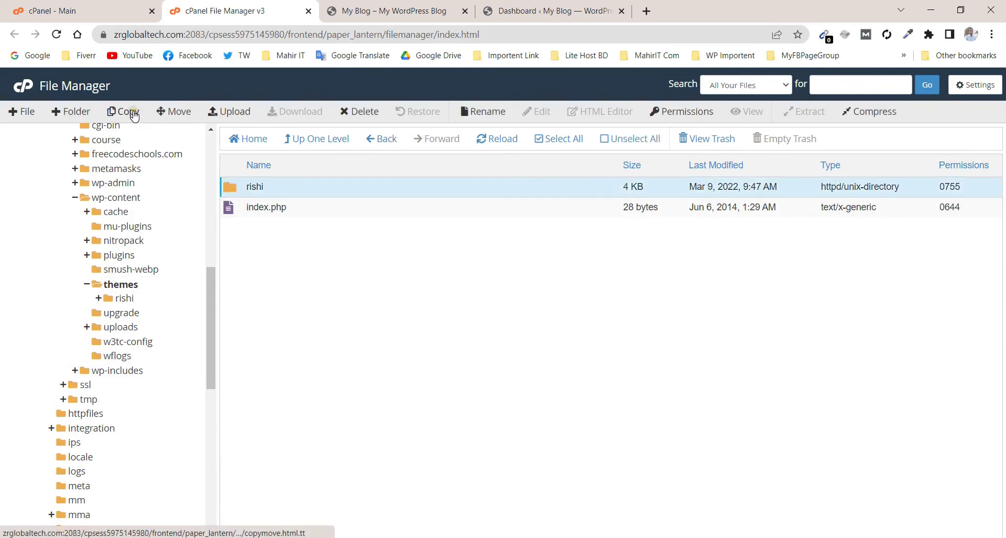
left_click(133, 112)
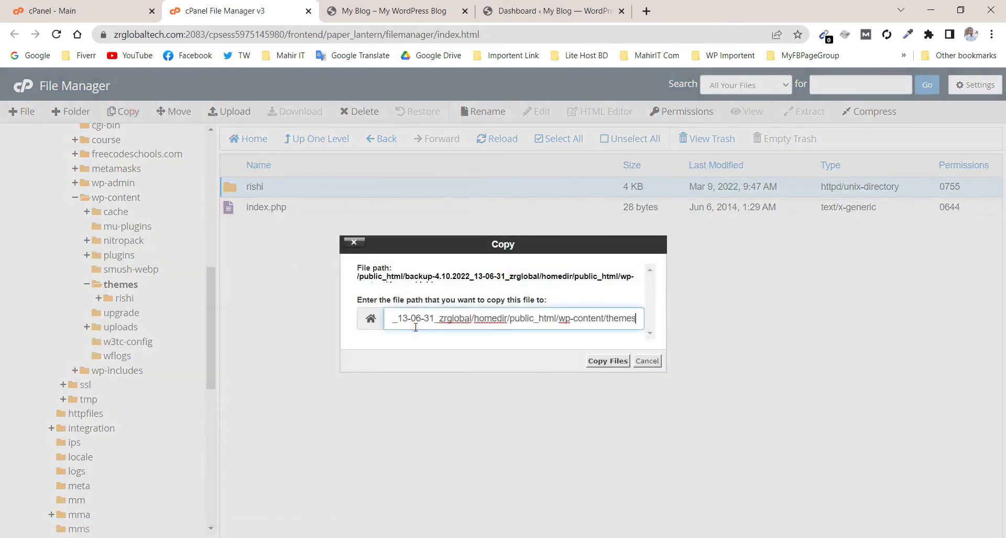
key("ctrl+a")
key("BackSpace")
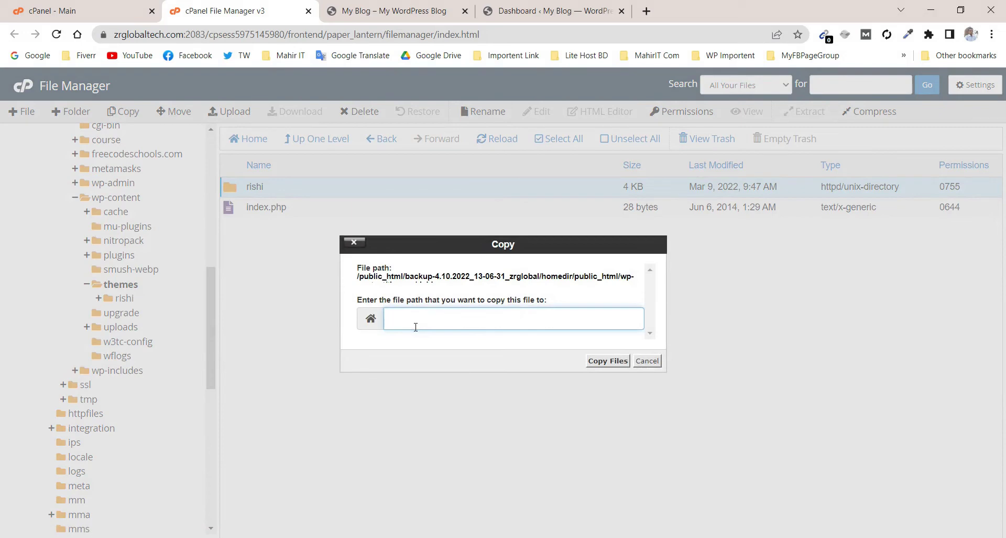
type("/")
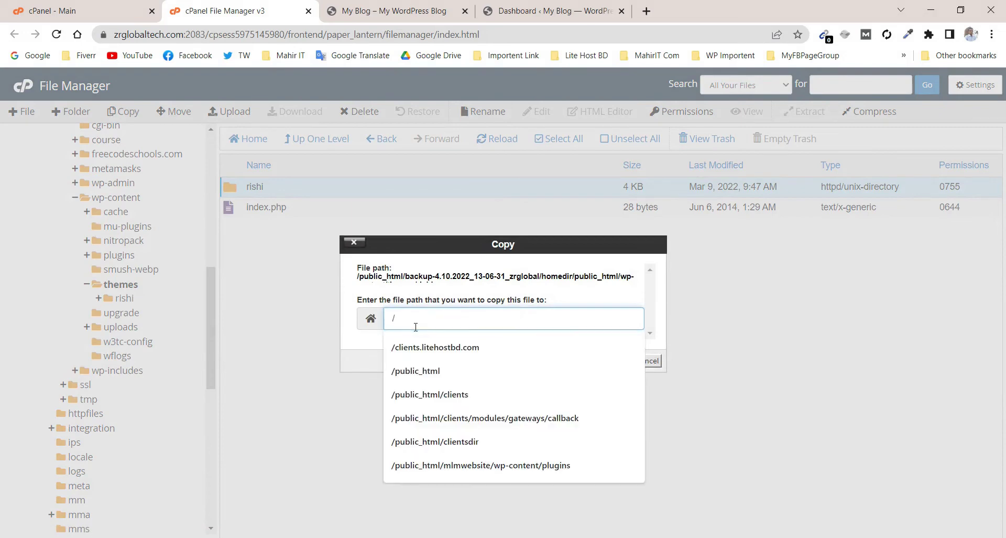
key("ctrl+v")
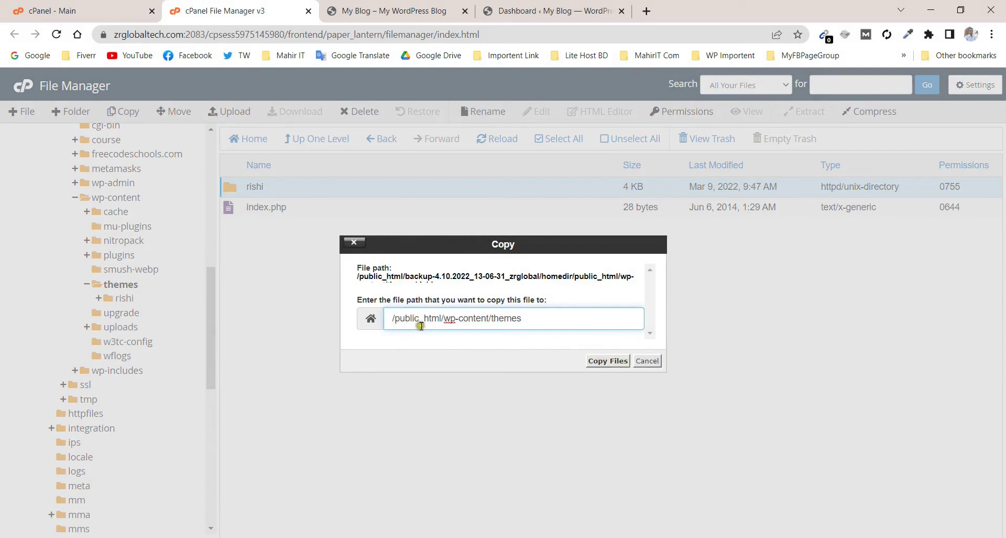
left_click(600, 361)
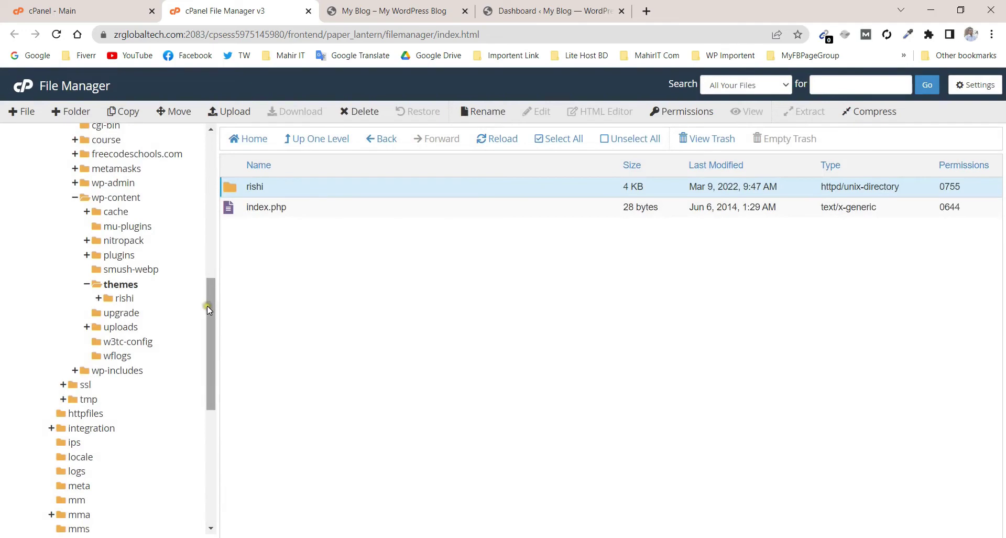
left_click_drag(206, 306, 207, 451)
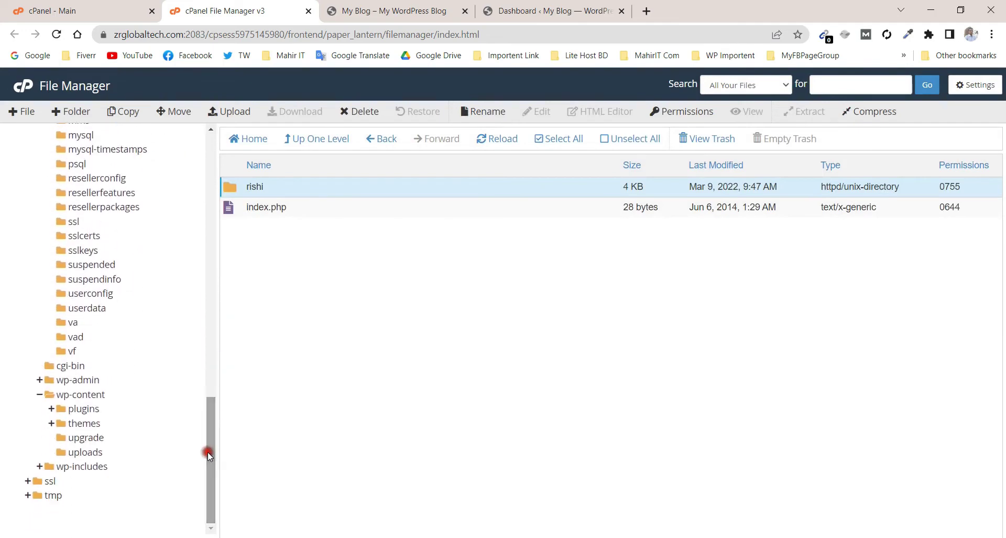
Step: Confirm rishi is in the new site's themes folder, then view its plugins folder
left_click(82, 424)
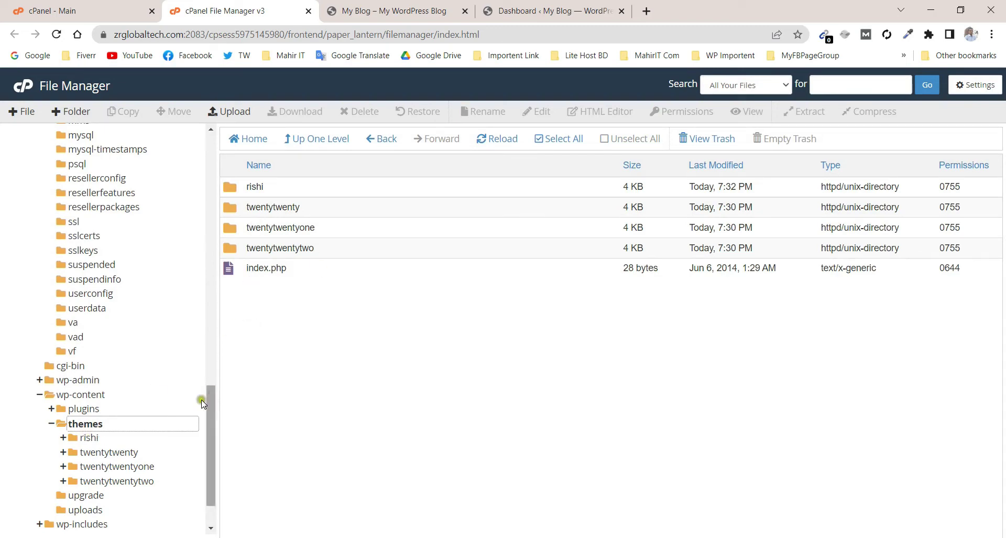
left_click(83, 408)
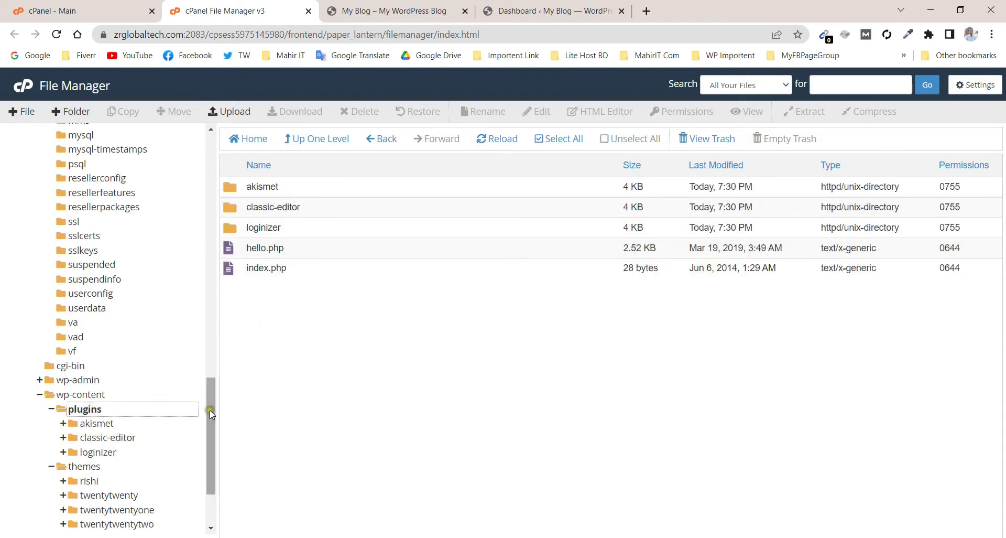
left_click_drag(210, 409, 206, 248)
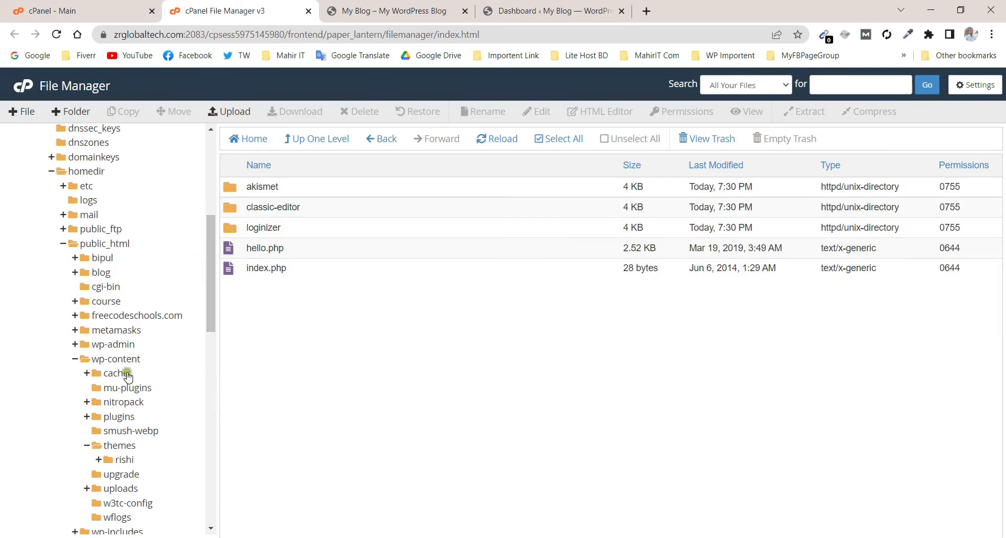
Step: Collapse the backup's themes folder and open its plugins folder
left_click(87, 445)
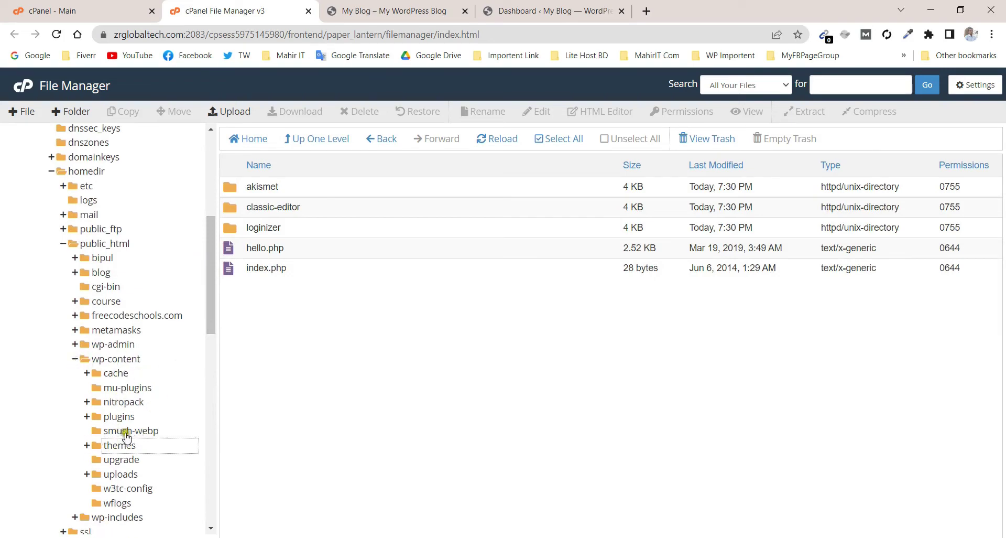
left_click(118, 416)
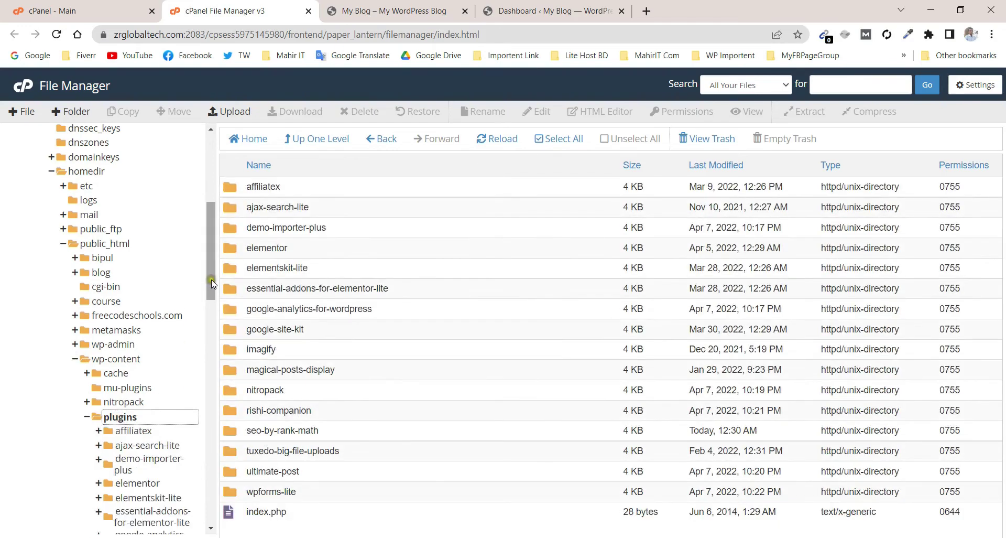
left_click_drag(211, 277, 196, 500)
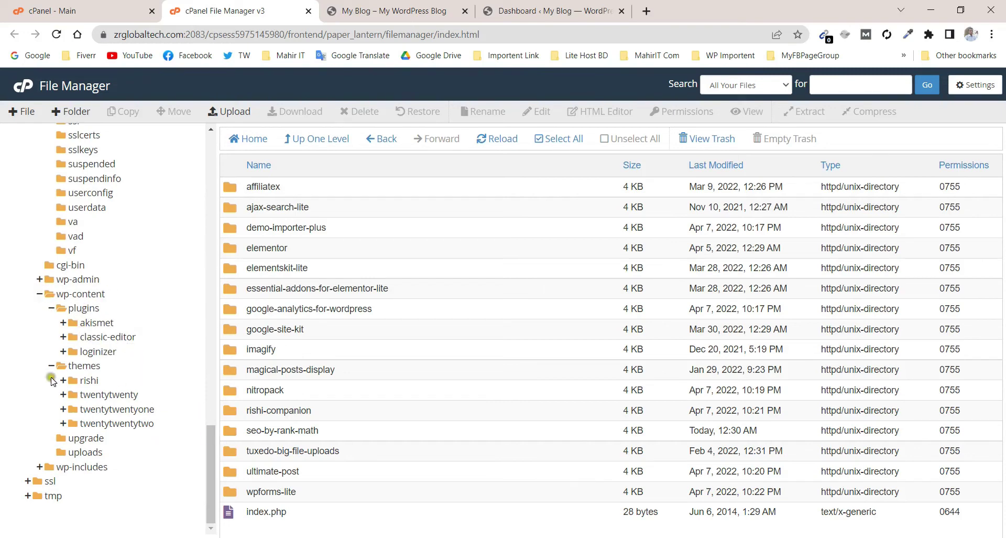
mouse_move(209, 460)
left_mouse_down()
mouse_move(209, 306)
mouse_move(208, 460)
left_mouse_up()
Step: Move all old plugin folders into the new site's wp-content/plugins and confirm the backup folder is empty
left_click(343, 243)
key("ctrl+a")
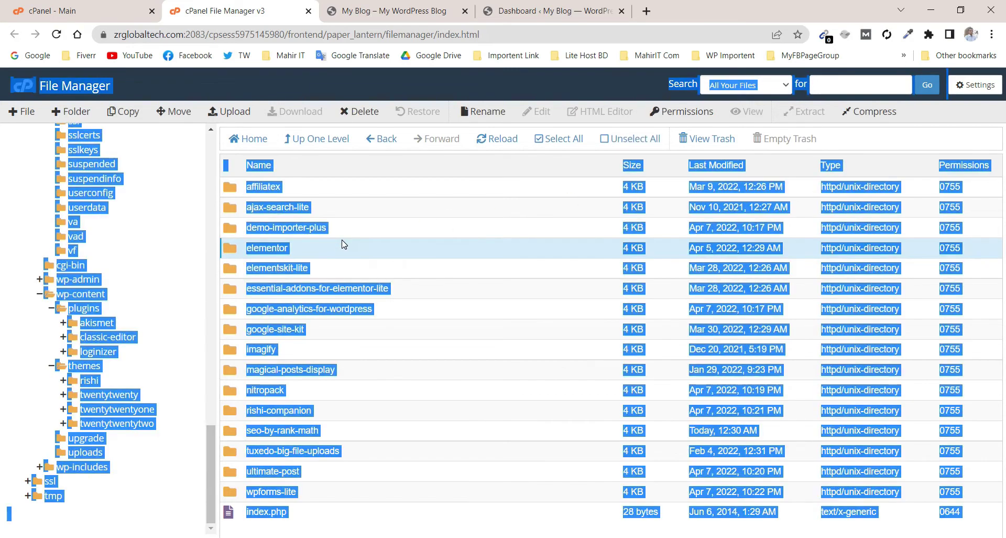
left_click(691, 351)
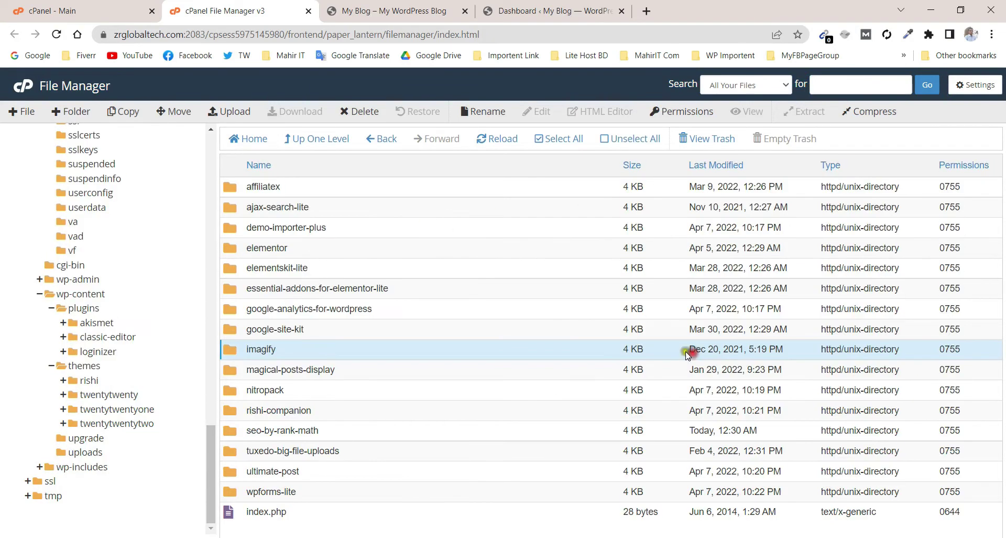
left_click(546, 139)
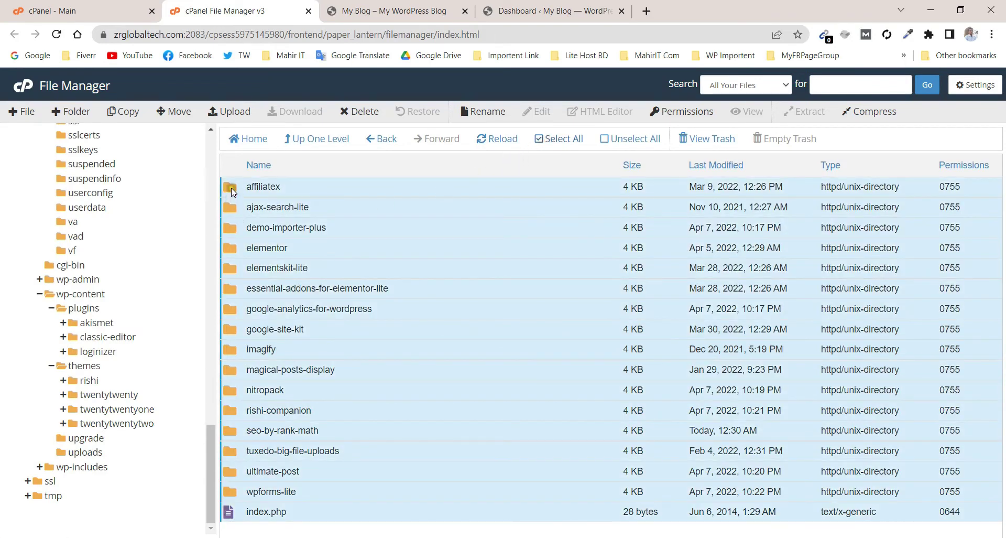
left_click_drag(231, 189, 84, 310)
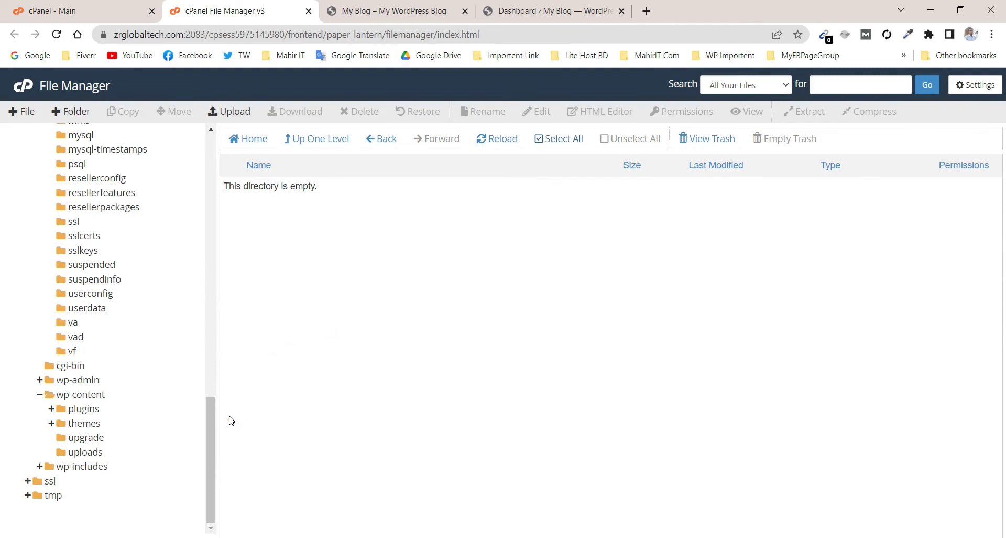
left_click_drag(210, 433, 210, 433)
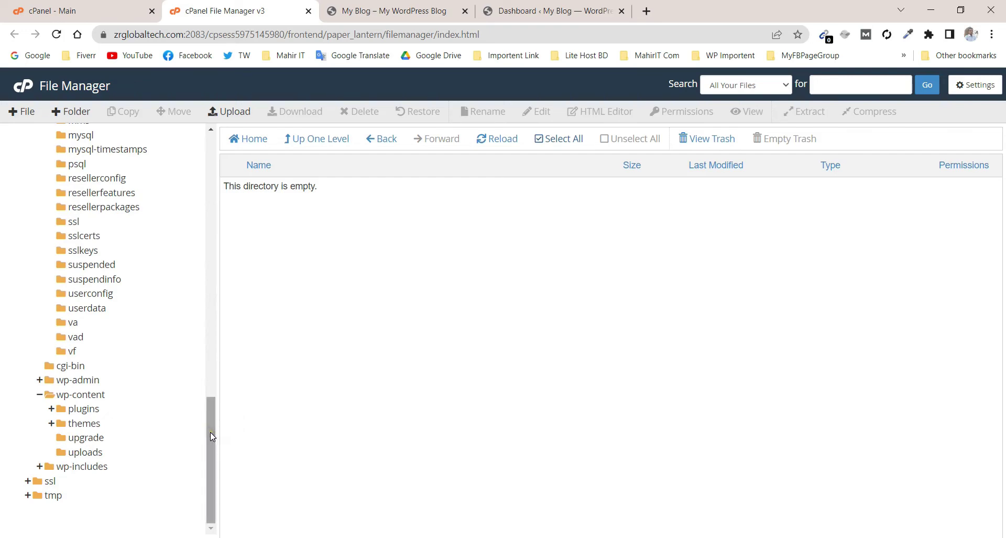
left_click_drag(209, 432, 216, 294)
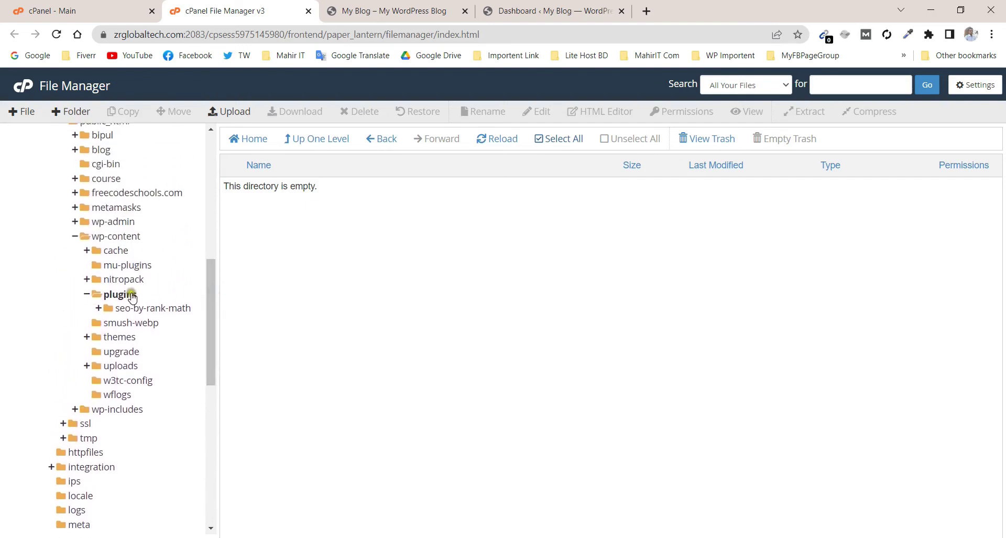
left_click(120, 295)
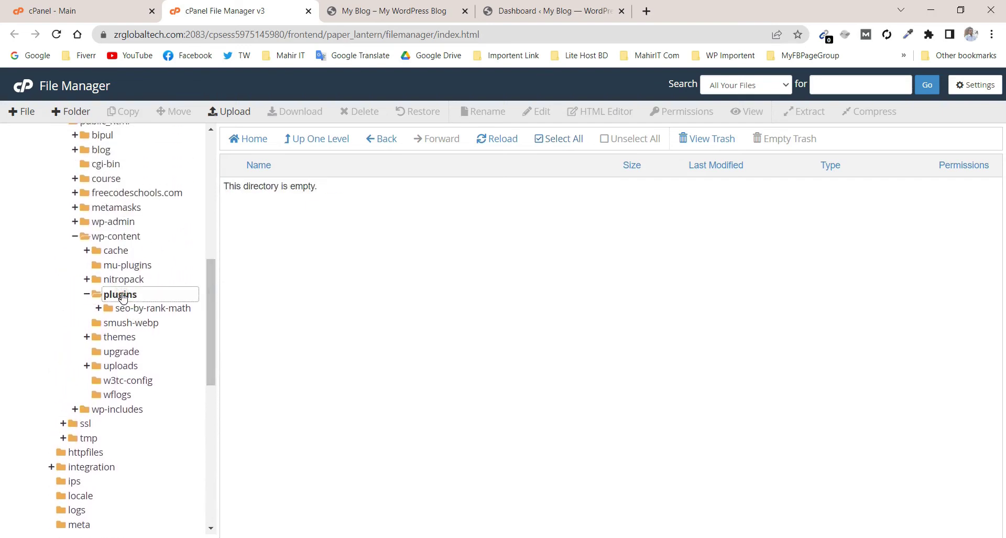
left_click_drag(210, 293, 207, 361)
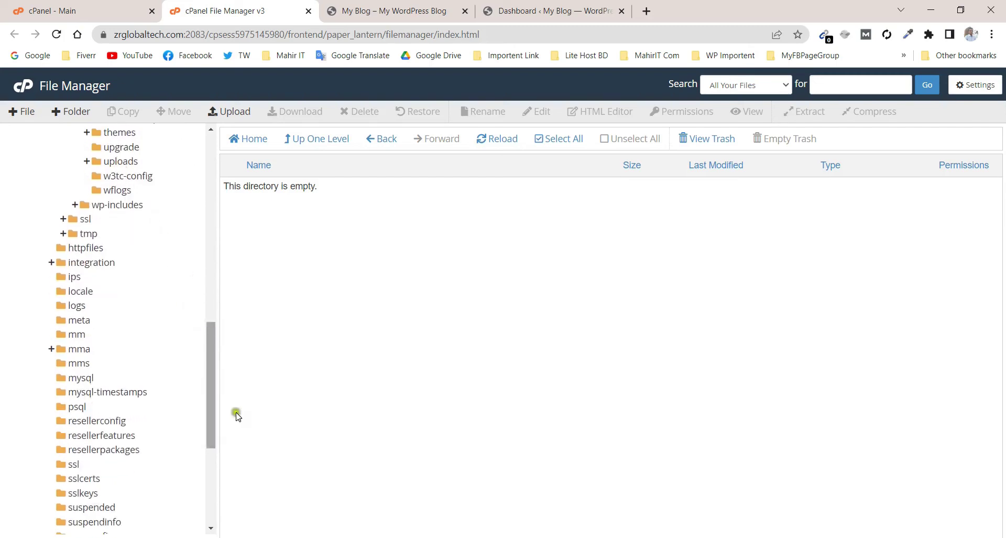
Step: Move every backup uploads folder, 2017 through wc-logs, into the new site's wp-content/uploads
left_click_drag(213, 384, 198, 469)
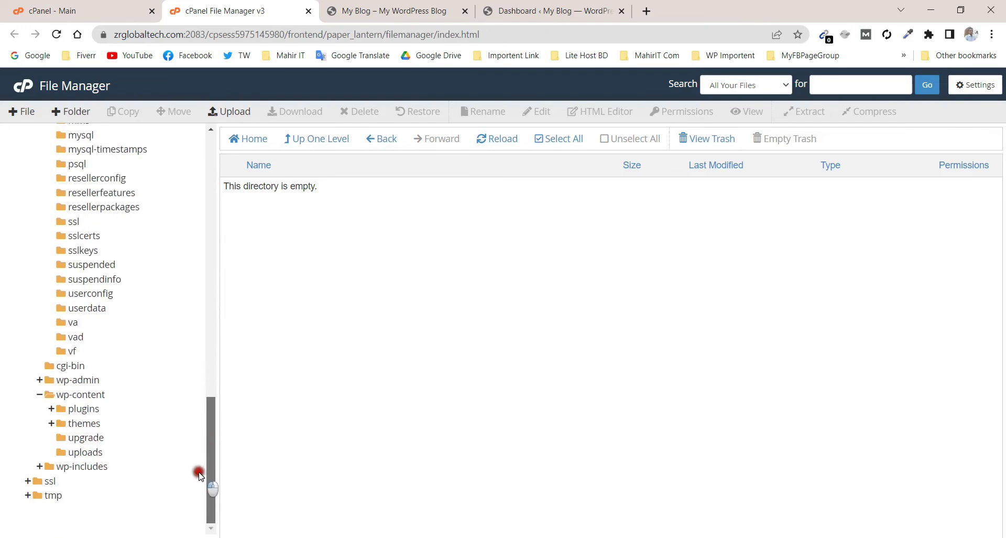
left_click(84, 451)
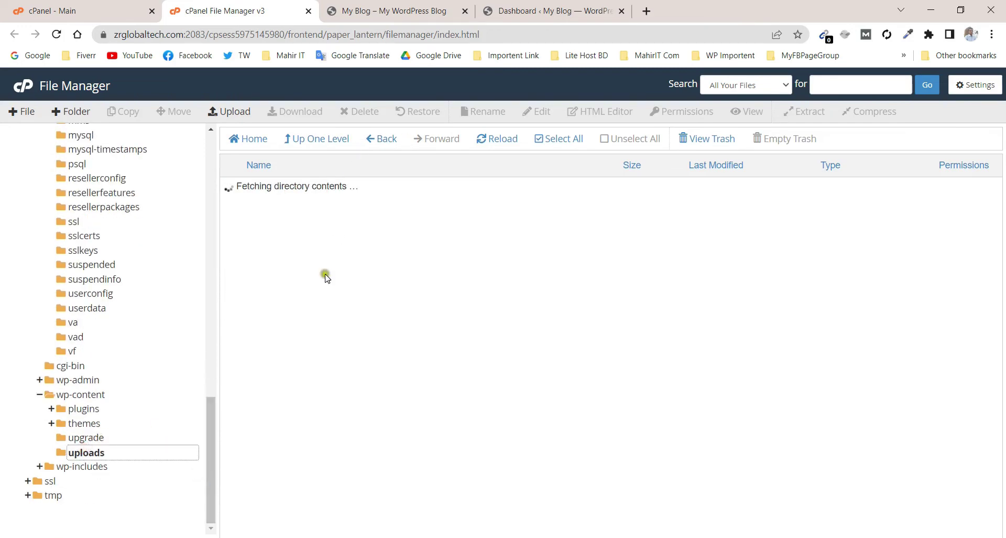
left_click_drag(209, 418, 203, 276)
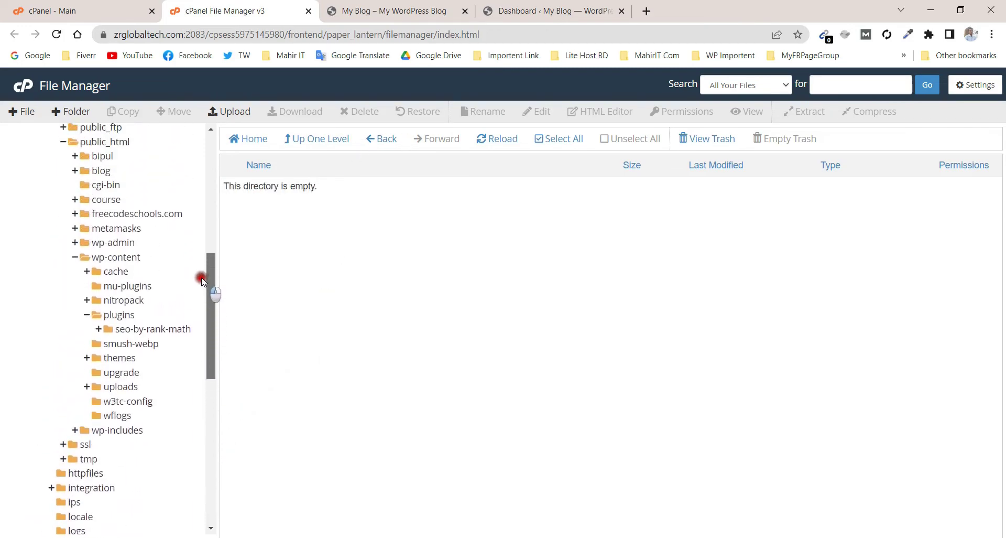
left_click(122, 387)
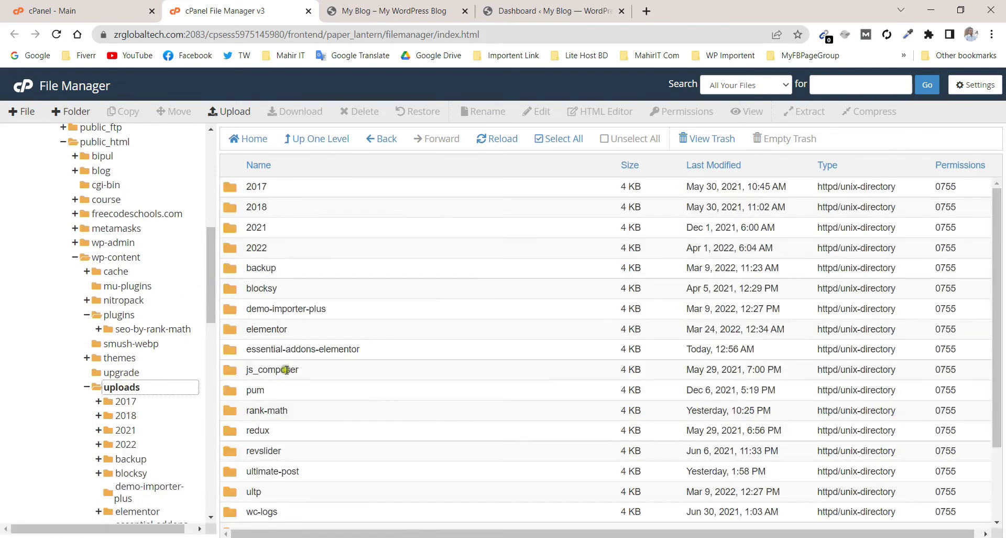
left_click(564, 138)
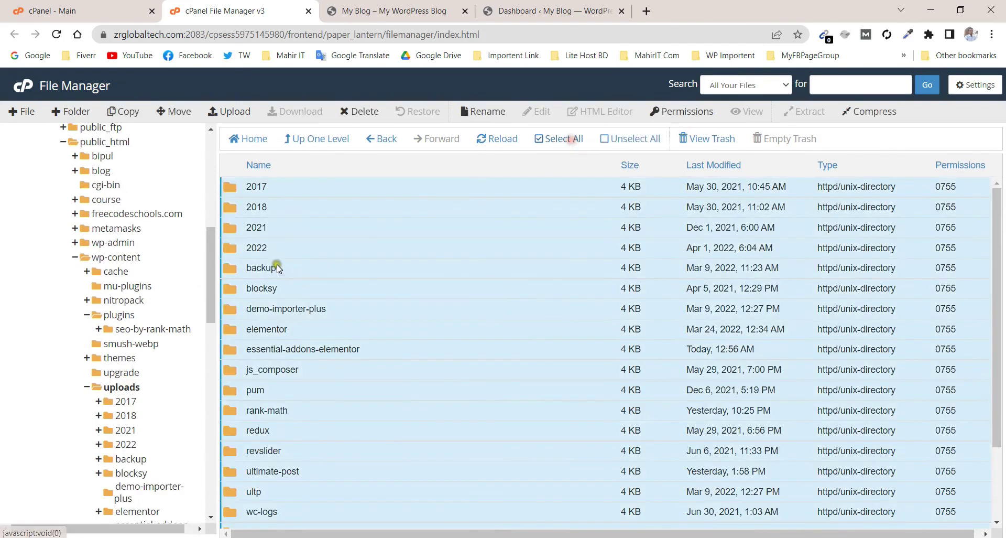
left_click_drag(209, 256, 196, 451)
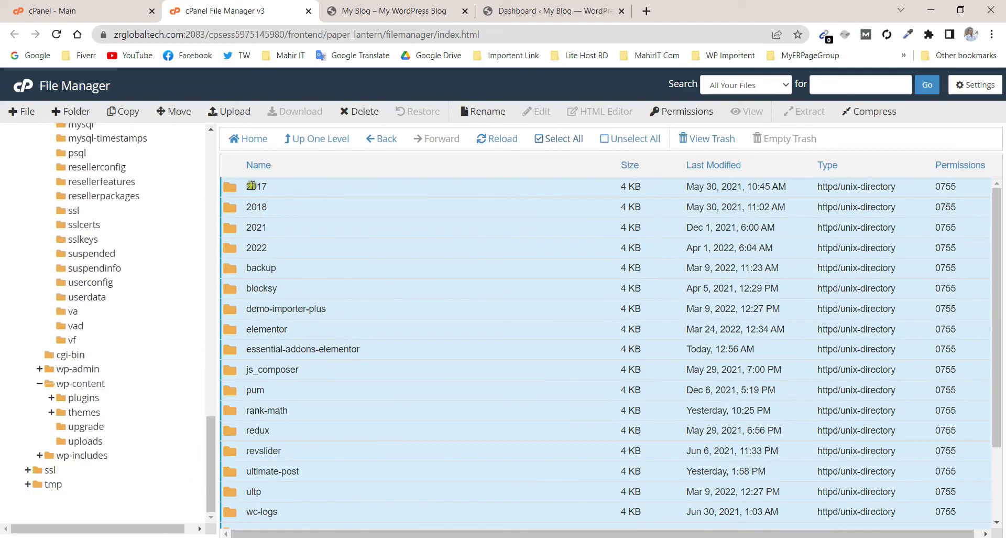
left_click_drag(251, 186, 101, 439)
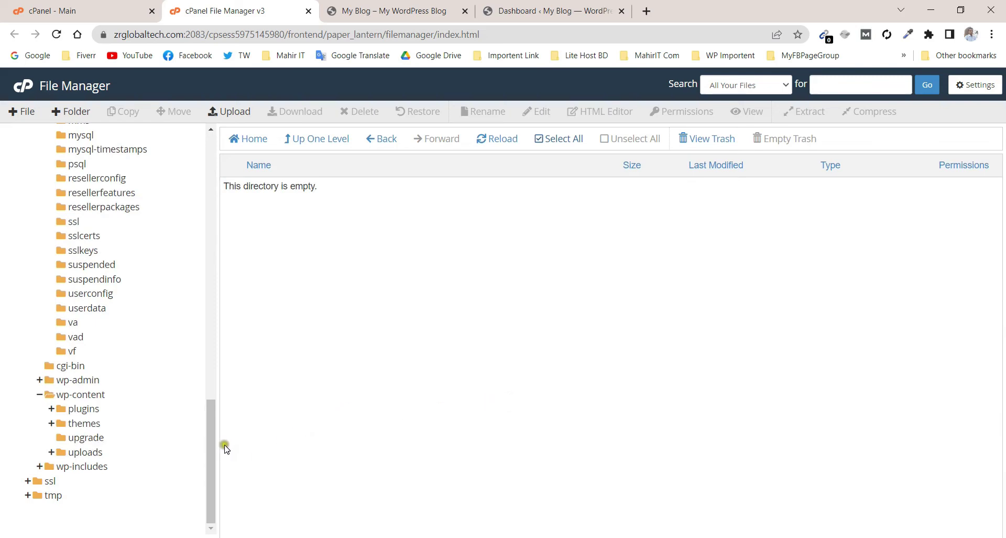
left_click_drag(210, 448, 213, 180)
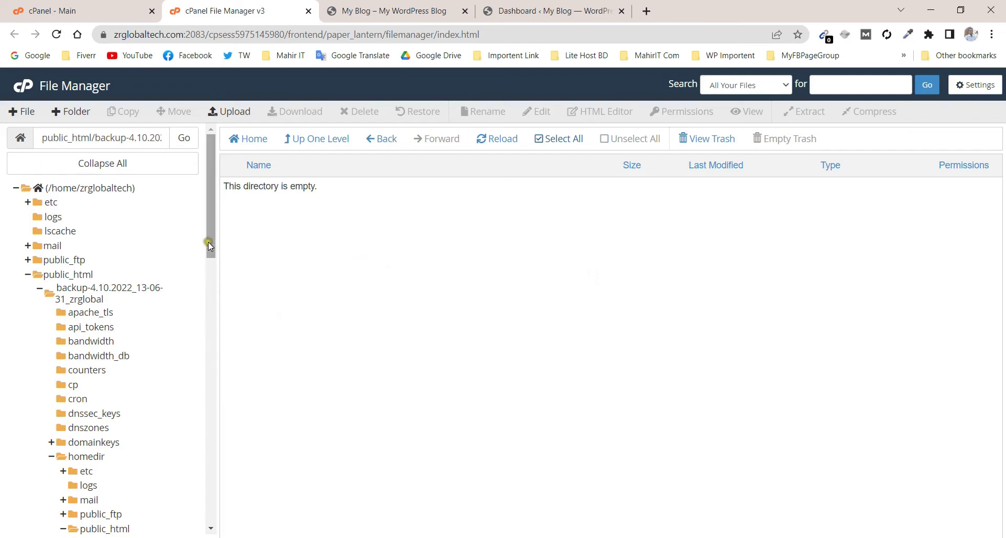
Step: Navigate the folder tree to the backup's homedir/public_html folder
left_click_drag(209, 241, 206, 285)
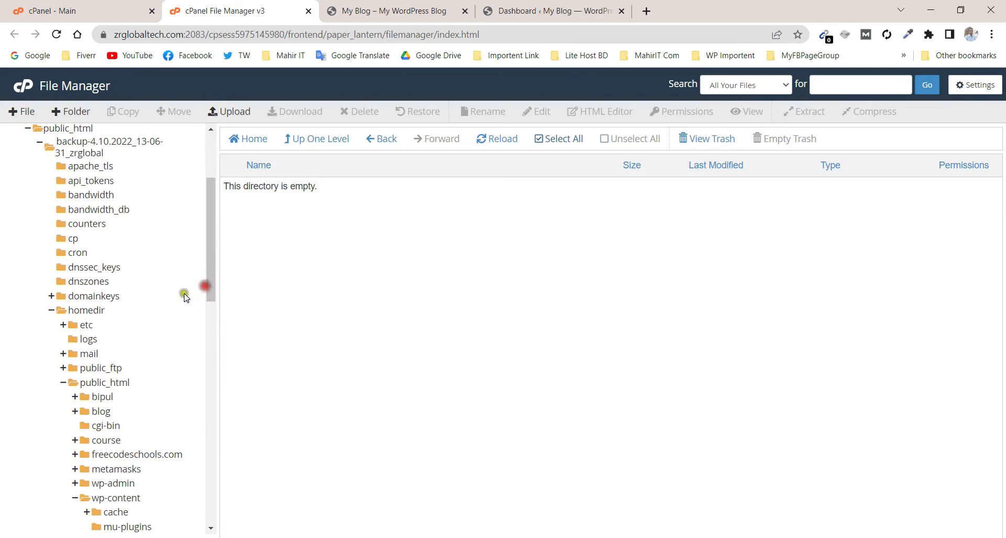
left_click(48, 310)
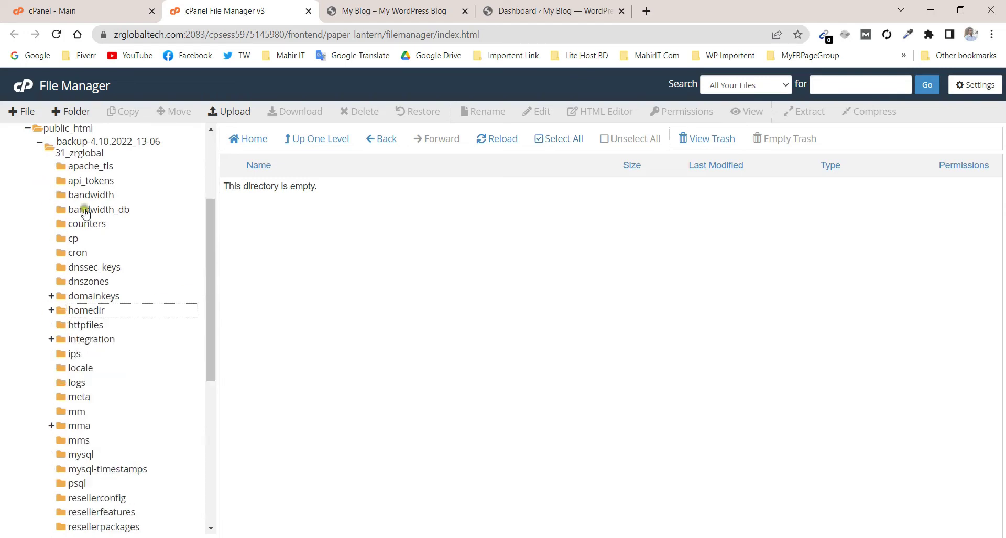
left_click(94, 309)
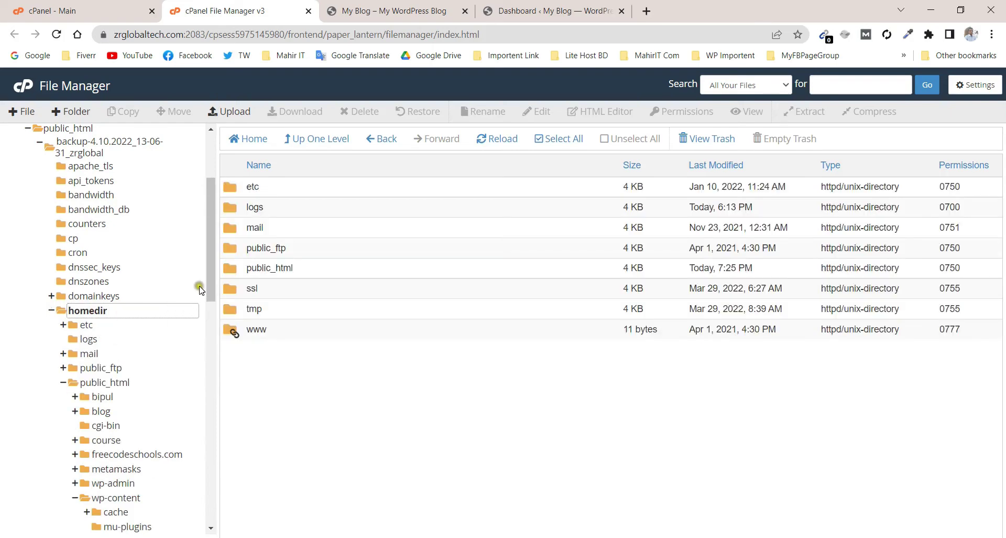
left_click_drag(209, 275, 207, 321)
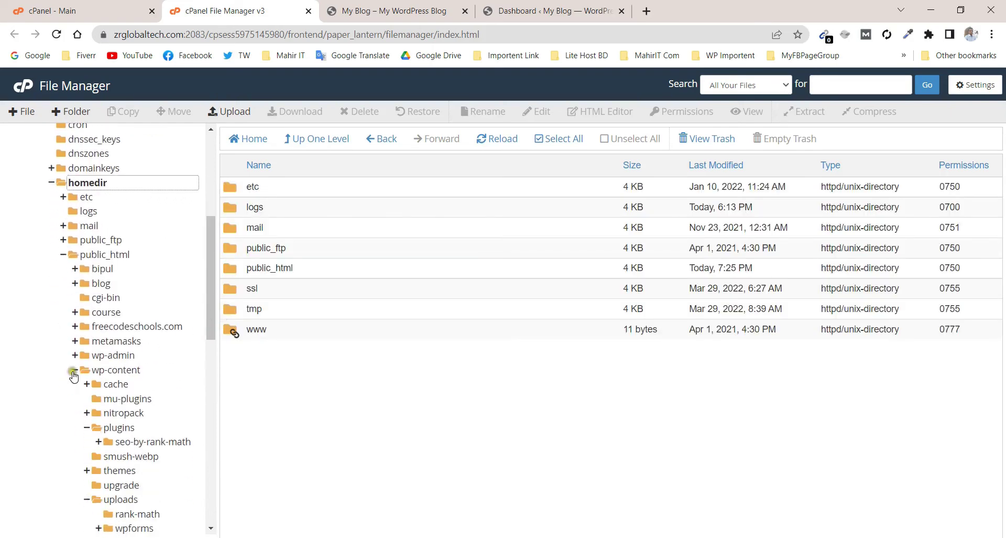
left_click(73, 371)
left_click(103, 255)
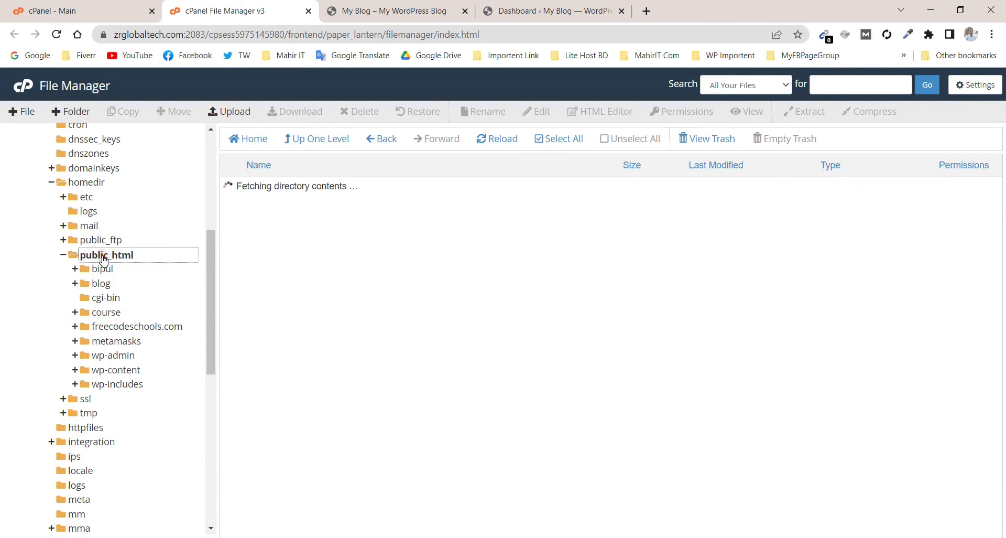
left_click_drag(997, 244, 999, 403)
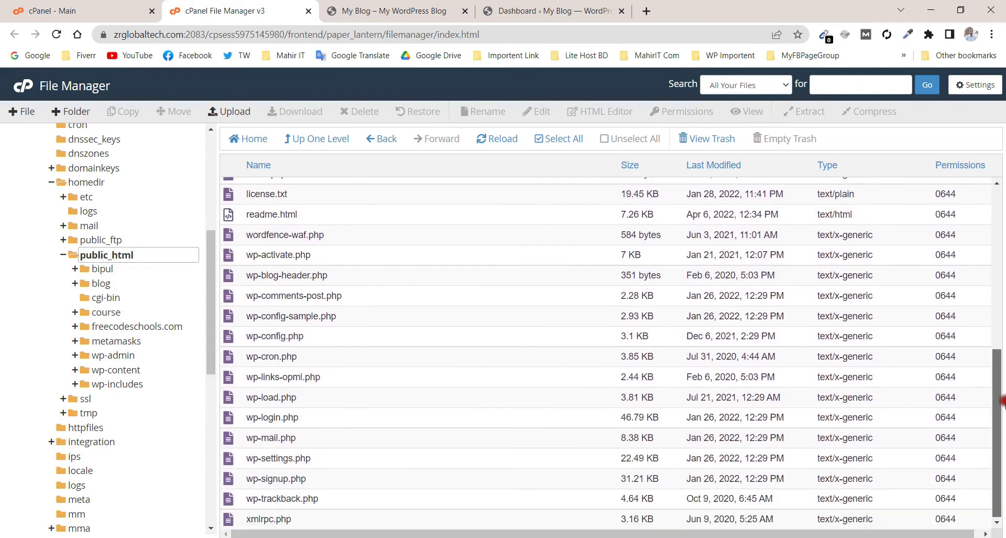
Step: Select the backup's wp-config.php and start editing it
left_click(239, 336)
right_click(236, 337)
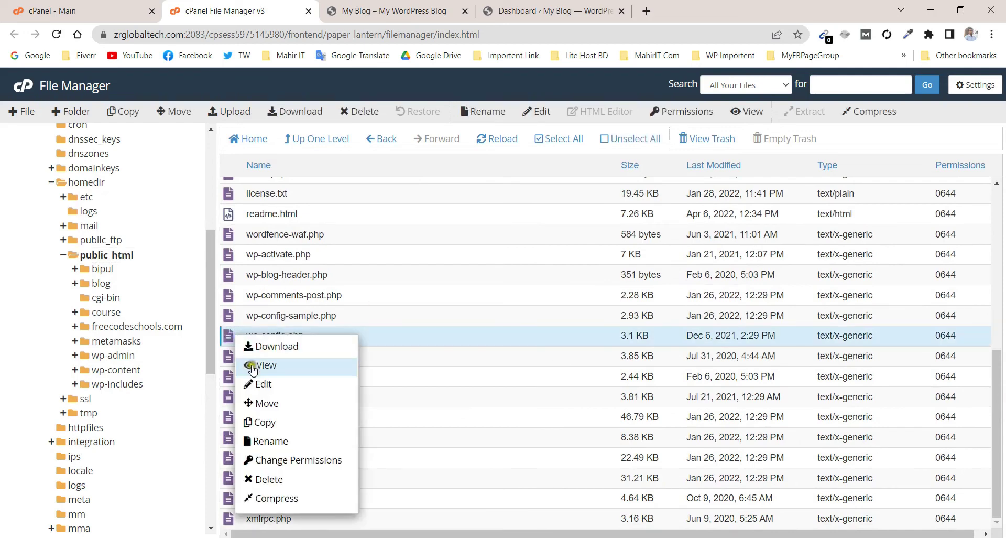
left_click(358, 335)
left_click(241, 338)
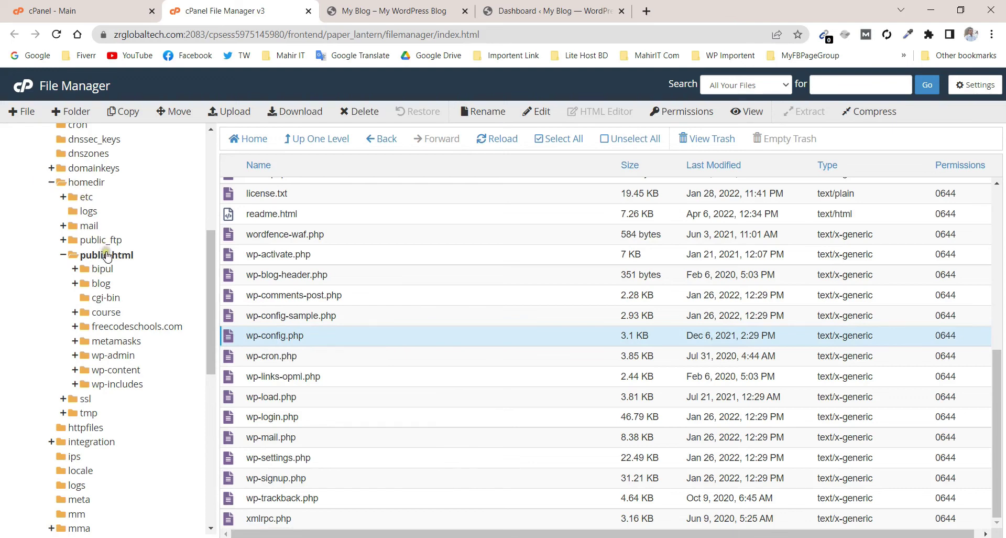
left_click_drag(207, 286, 190, 314)
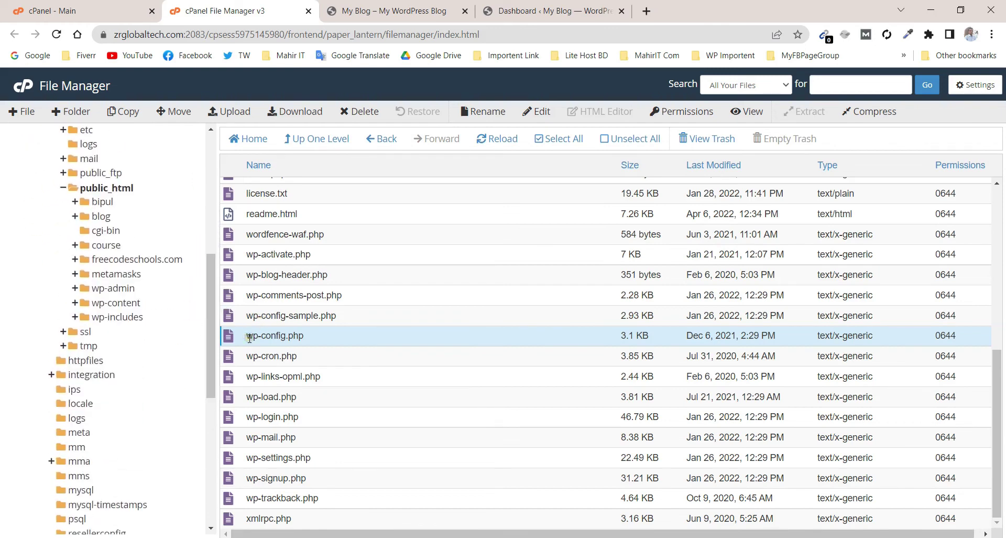
left_click(544, 112)
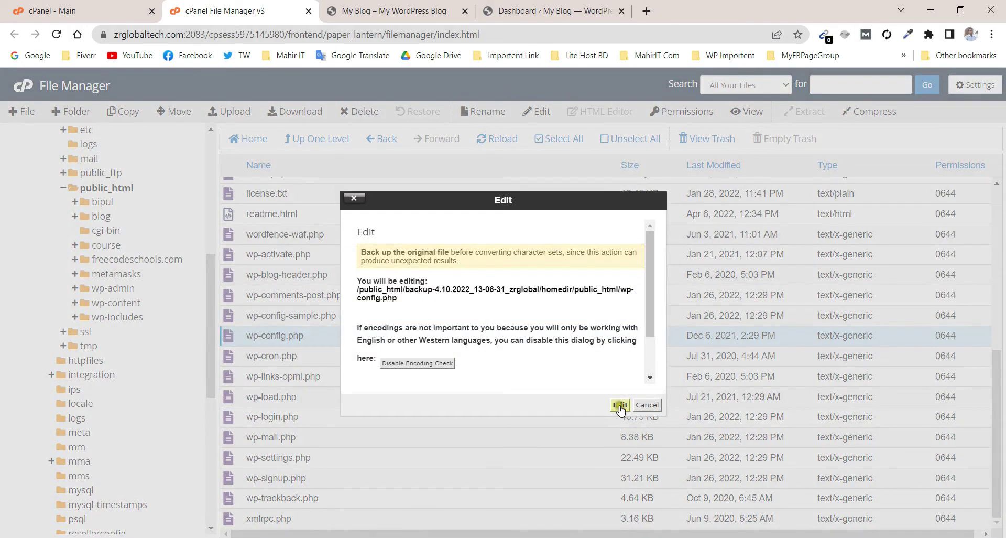
Step: Open the old wp-config.php in the editor and select its wp546 database name and 'wpfr_' prefix line
left_click(619, 404)
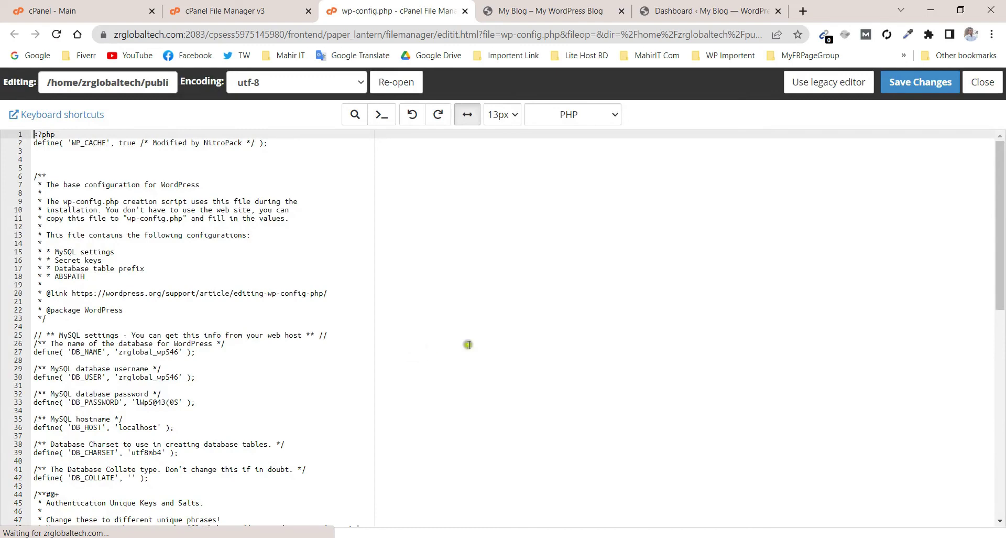
left_click_drag(999, 219, 1002, 298)
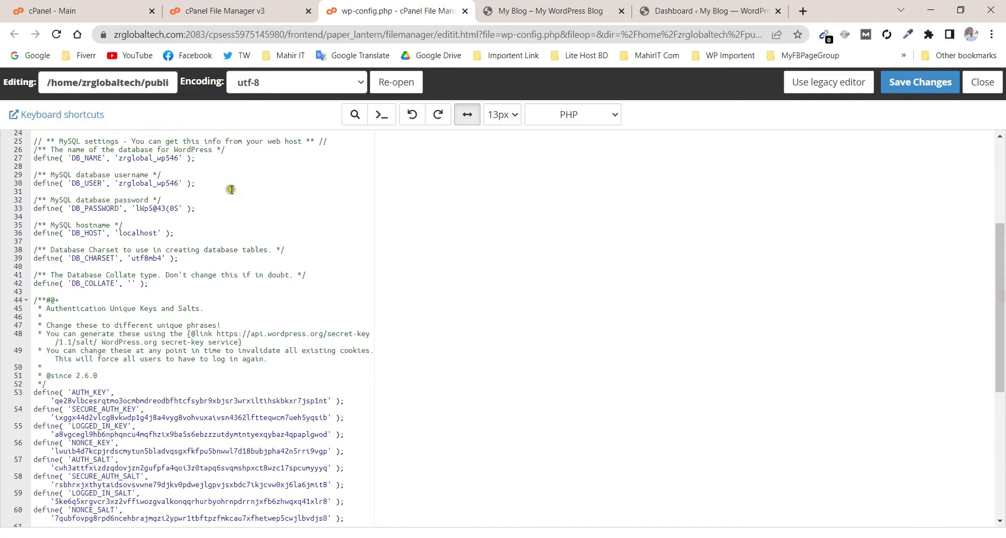
left_click_drag(155, 160, 177, 162)
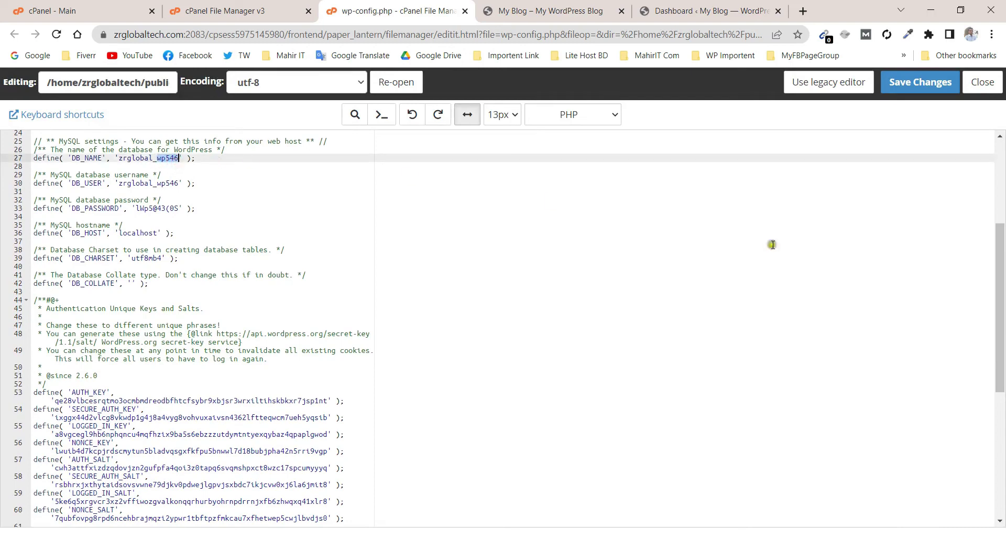
left_click_drag(1001, 273, 1001, 399)
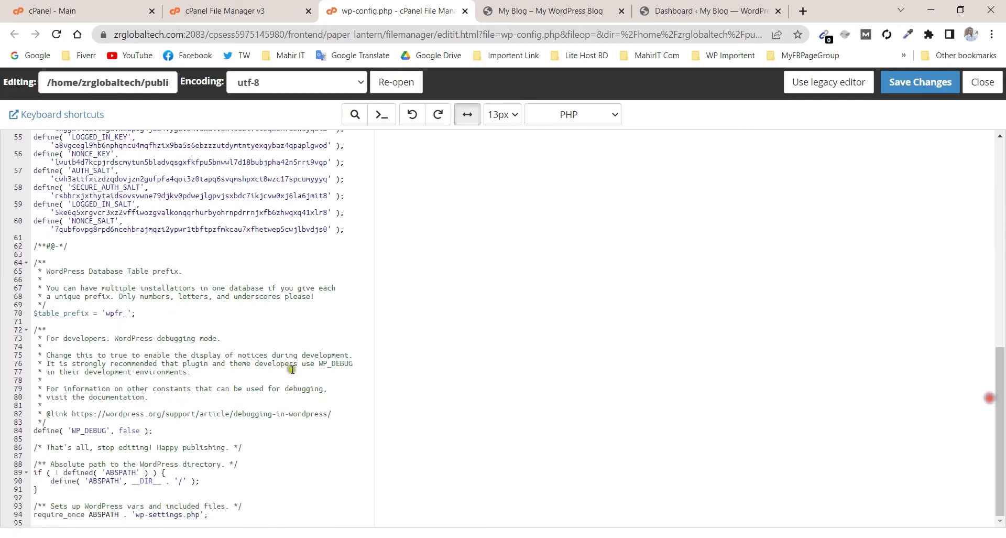
left_click_drag(138, 313, 34, 313)
key("ctrl+c")
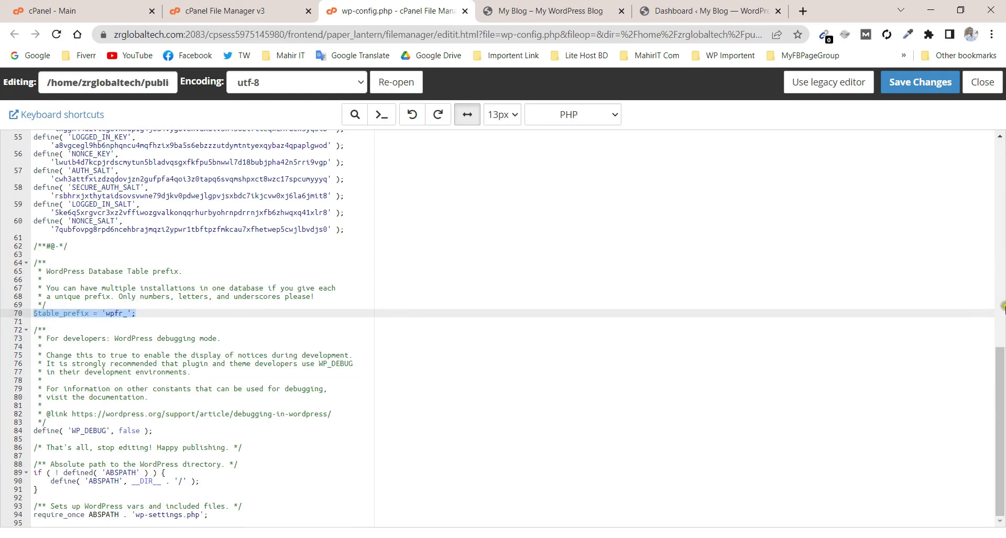
left_click_drag(1002, 361, 963, 223)
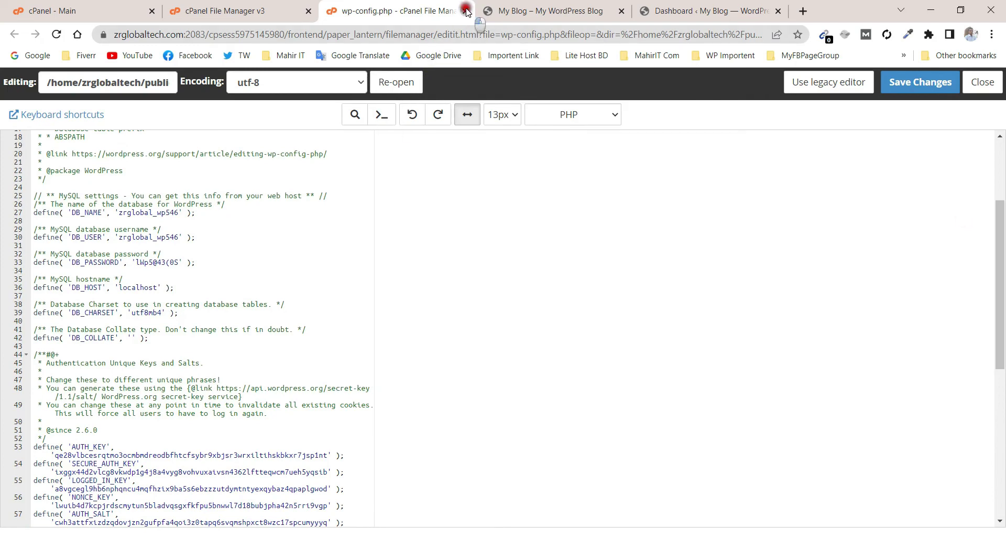
Step: Close the old config editor and start editing the new site's 3.12 KB wp-config.php in public_html
left_click(466, 11)
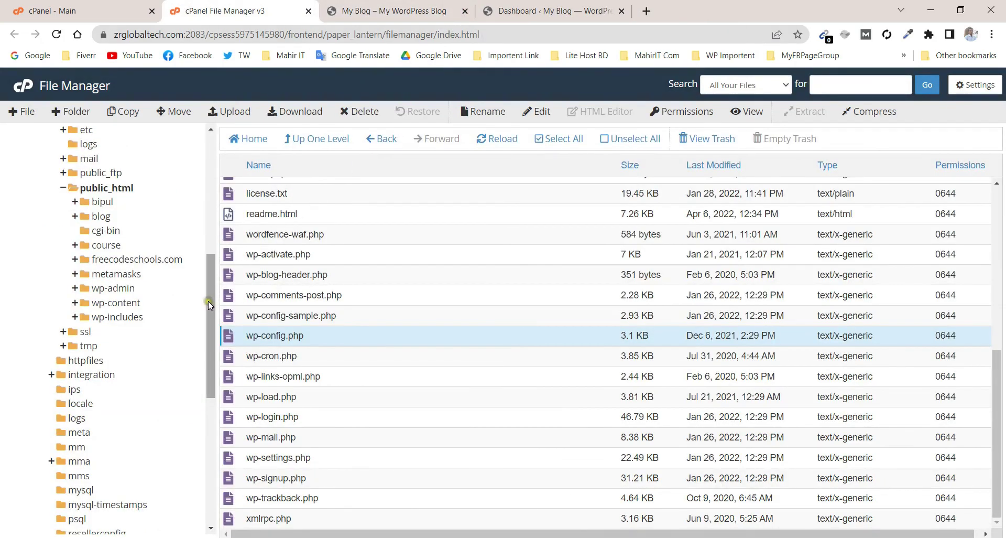
scroll(198, 240, "up", 4)
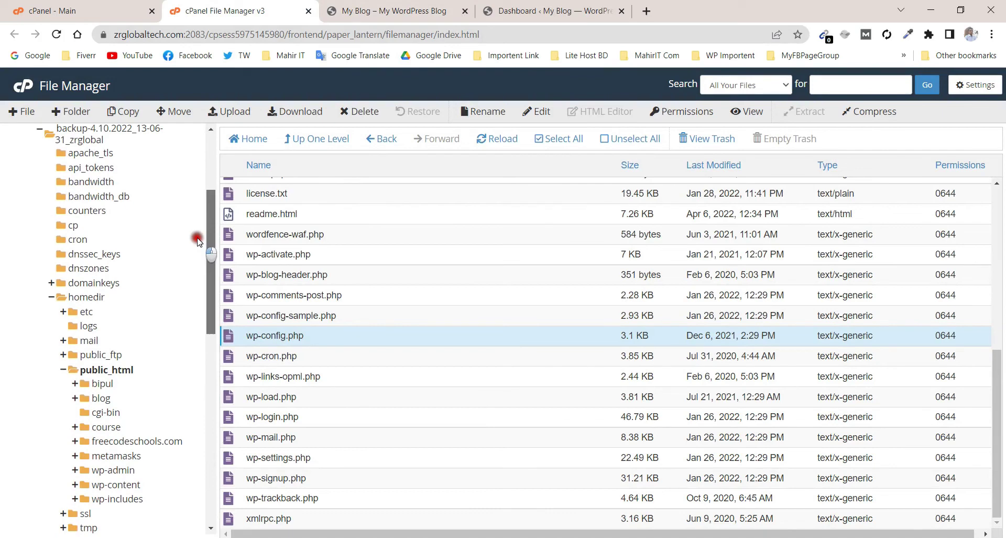
scroll(198, 240, "up", 2)
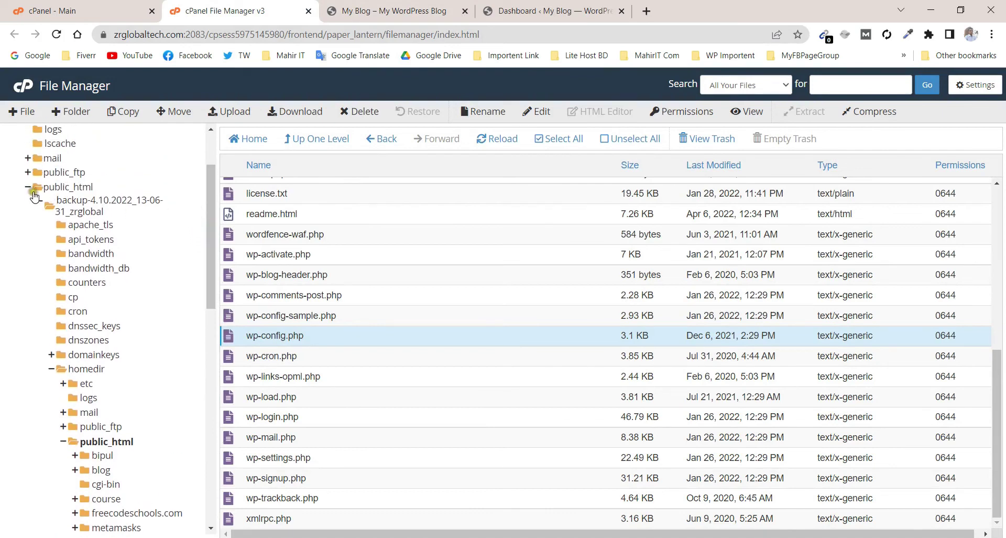
left_click(30, 188)
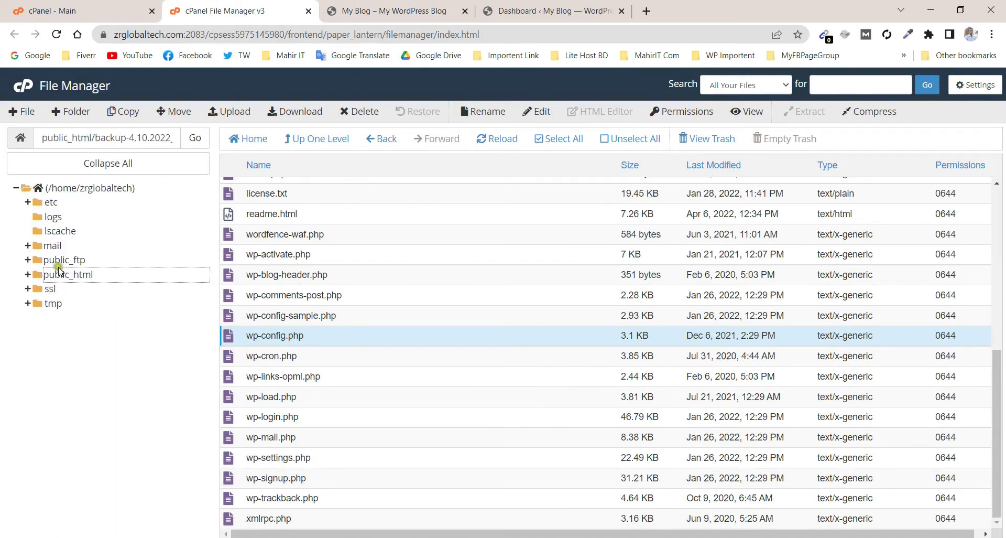
left_click(39, 289)
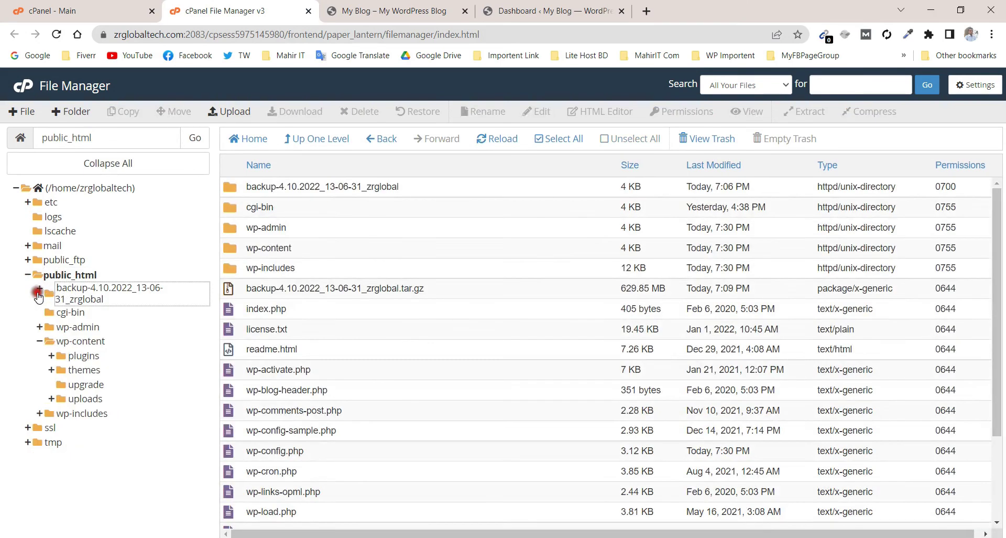
left_click(93, 280)
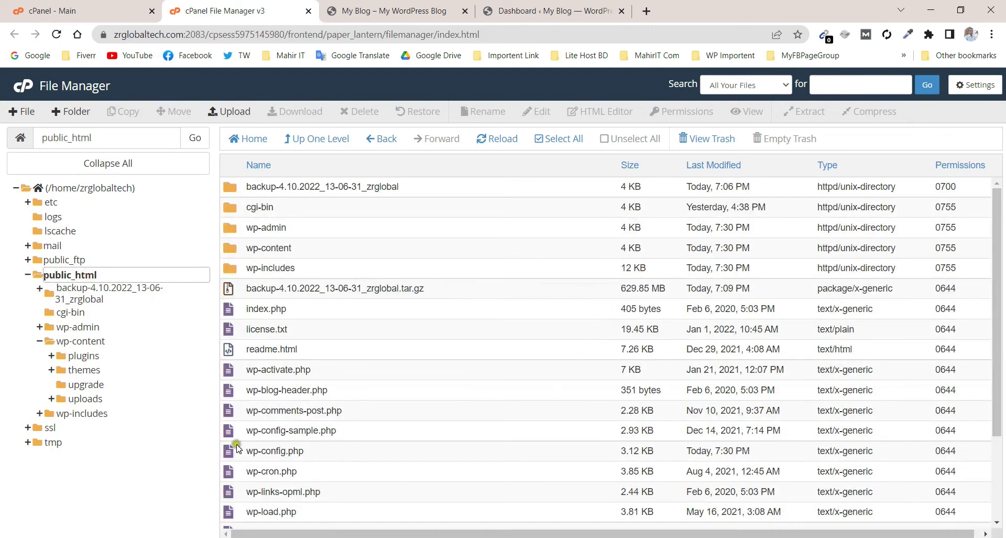
left_click(235, 455)
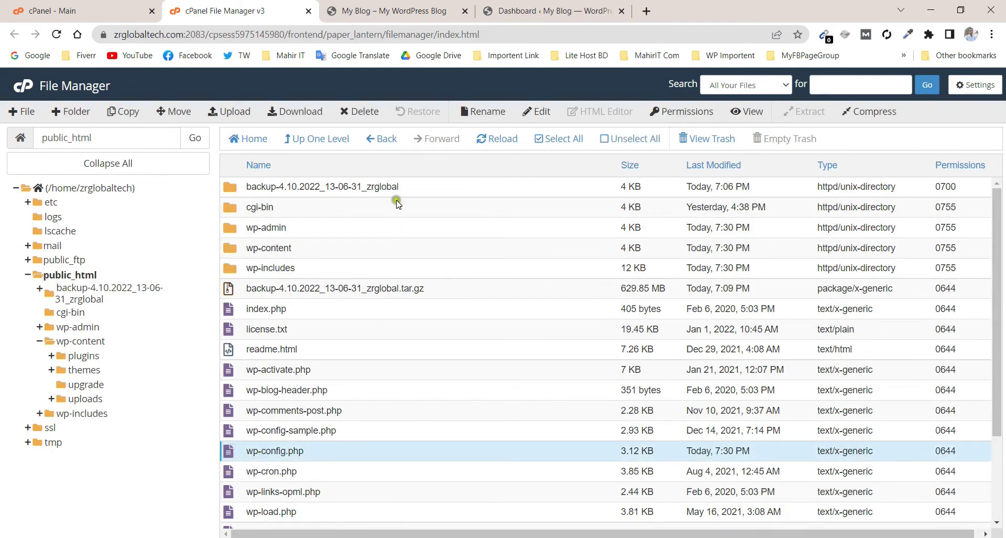
left_click(535, 115)
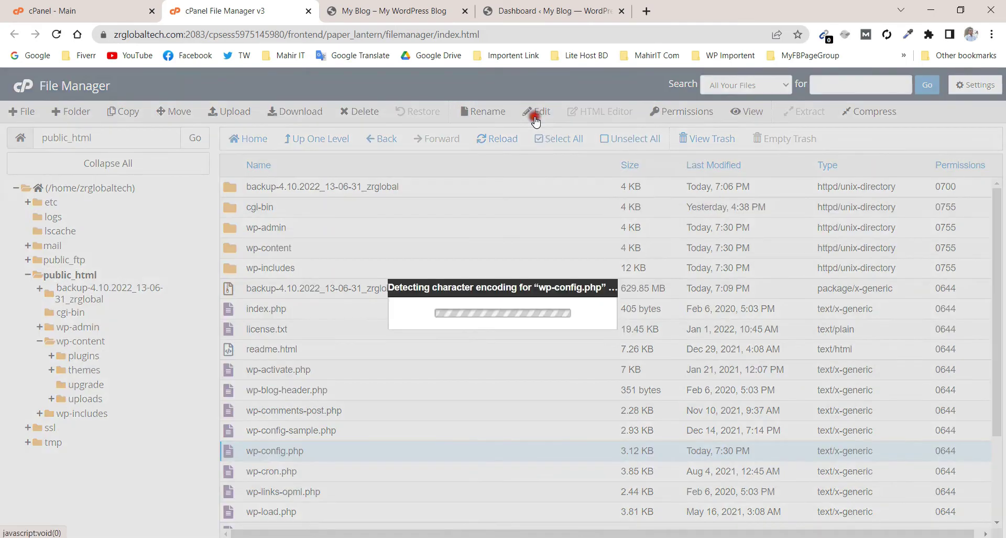
Step: Replace the 'wpcd_' table prefix line with the 'wpfr_' line and save wp-config.php
left_click(608, 405)
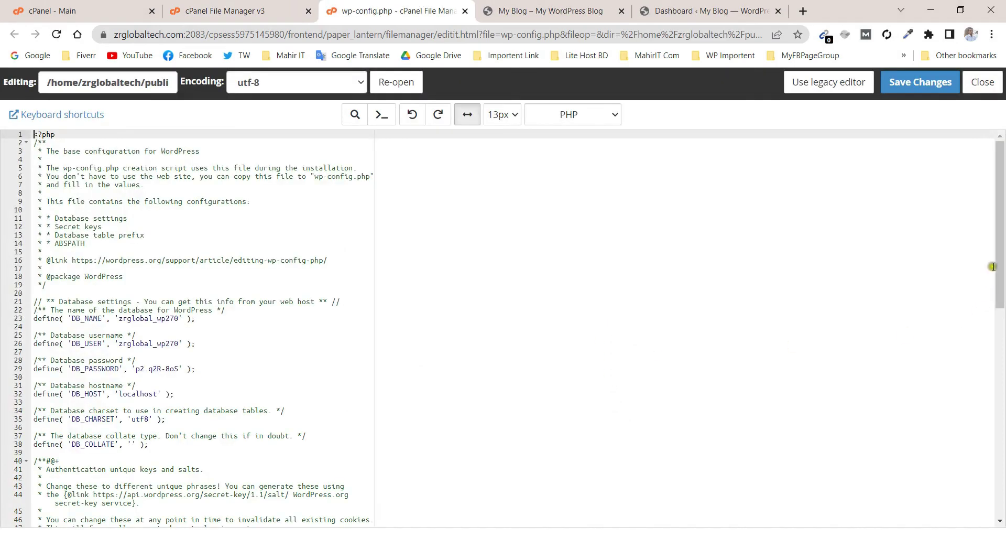
left_click_drag(993, 266, 1000, 443)
left_click_drag(141, 332, 34, 331)
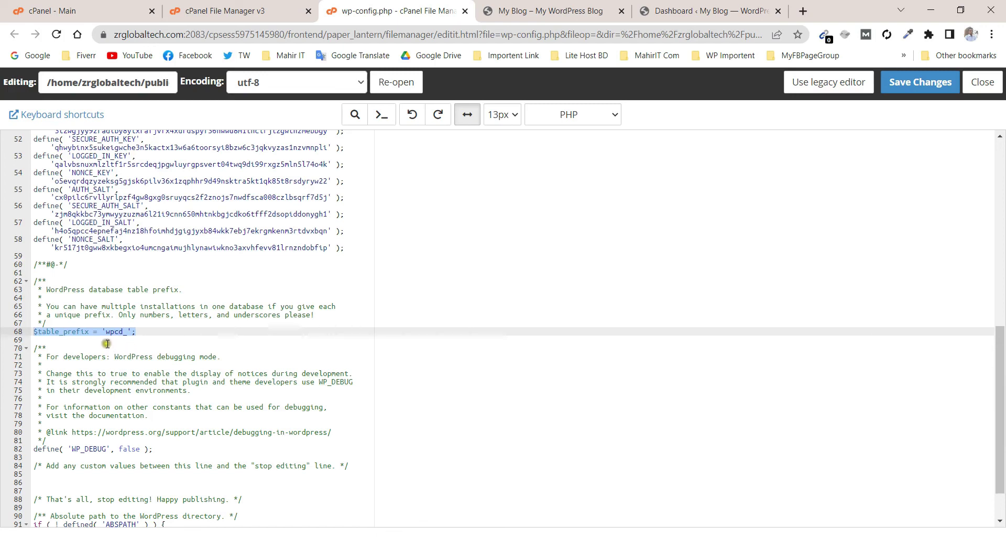
key("ctrl+v")
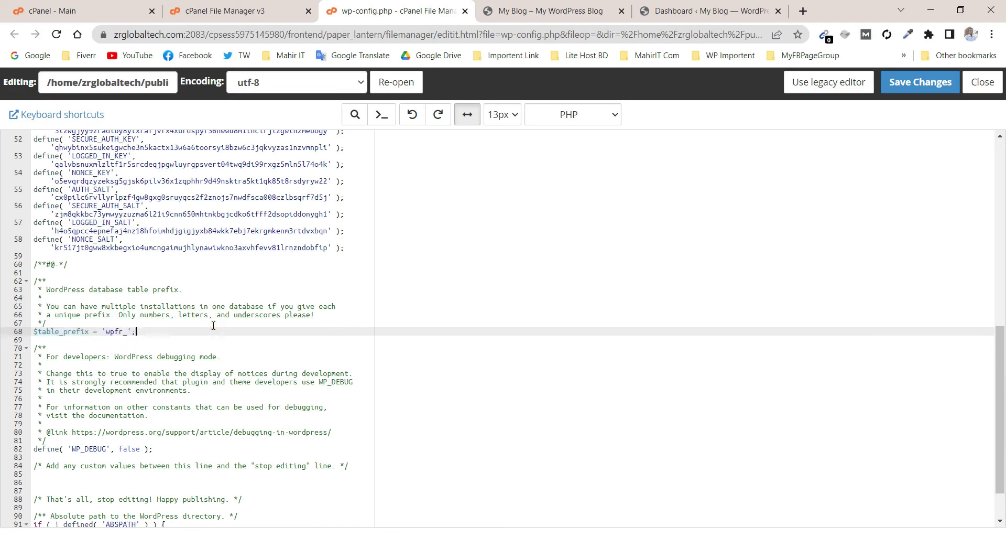
left_click_drag(1002, 387, 954, 159)
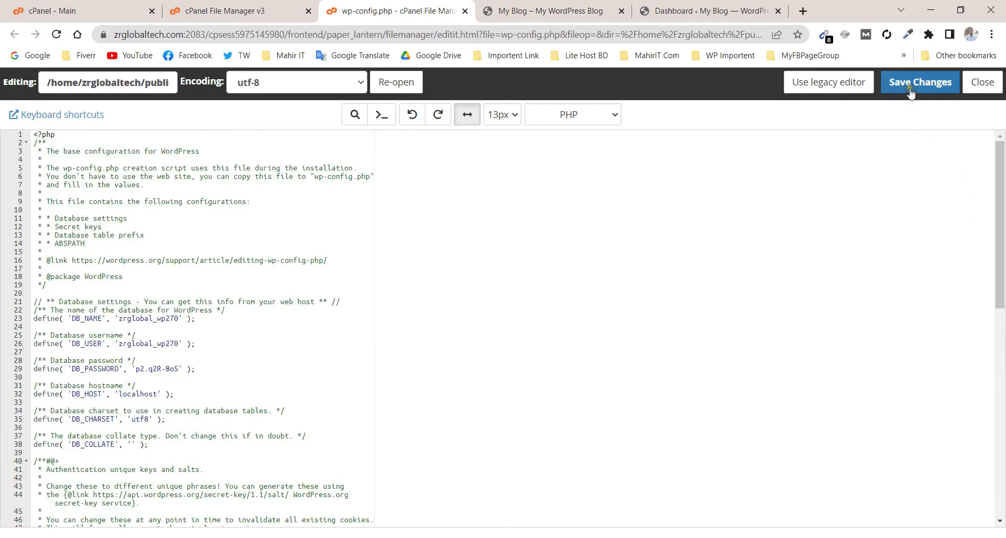
left_click(910, 93)
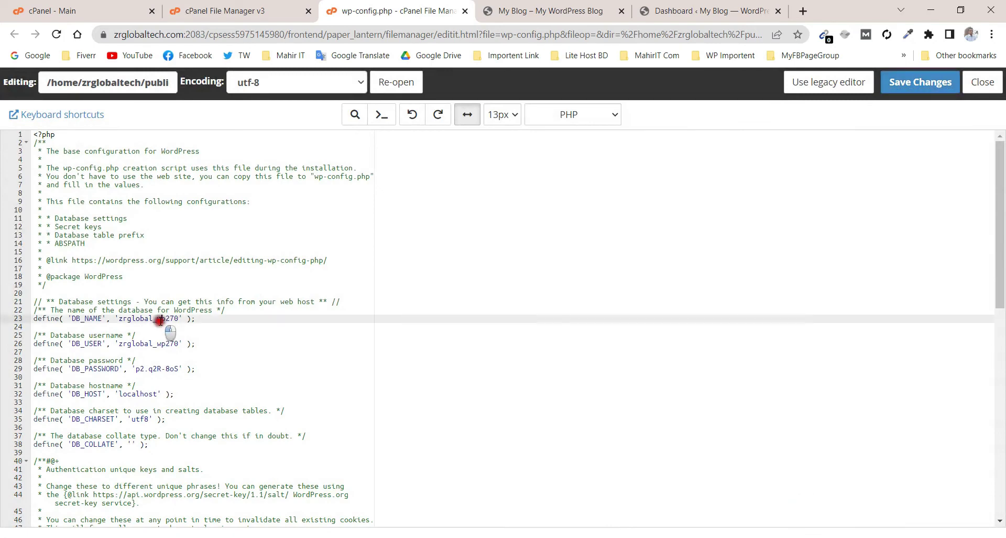
Step: Check the new database name line, then close the editor
triple_click(167, 321)
left_click(195, 333)
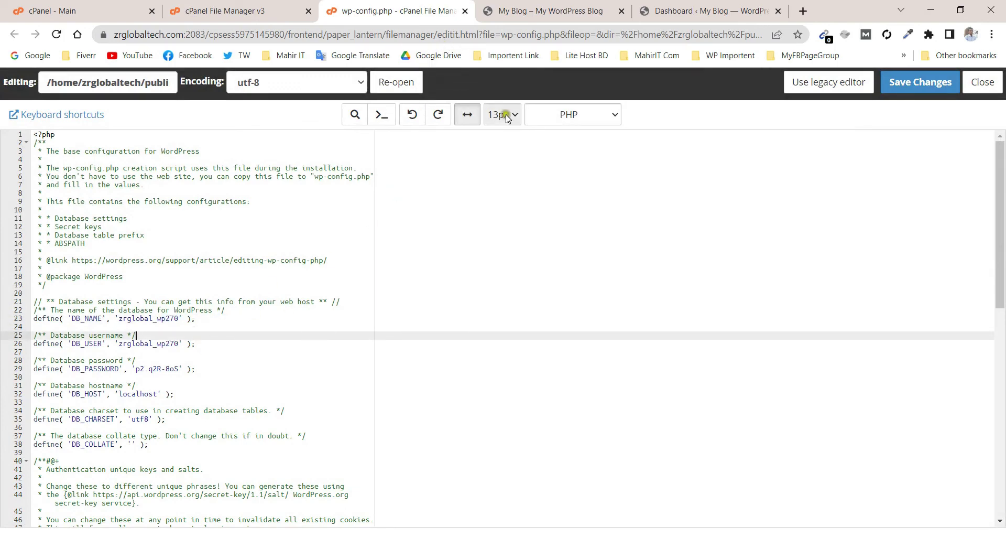
left_click(465, 11)
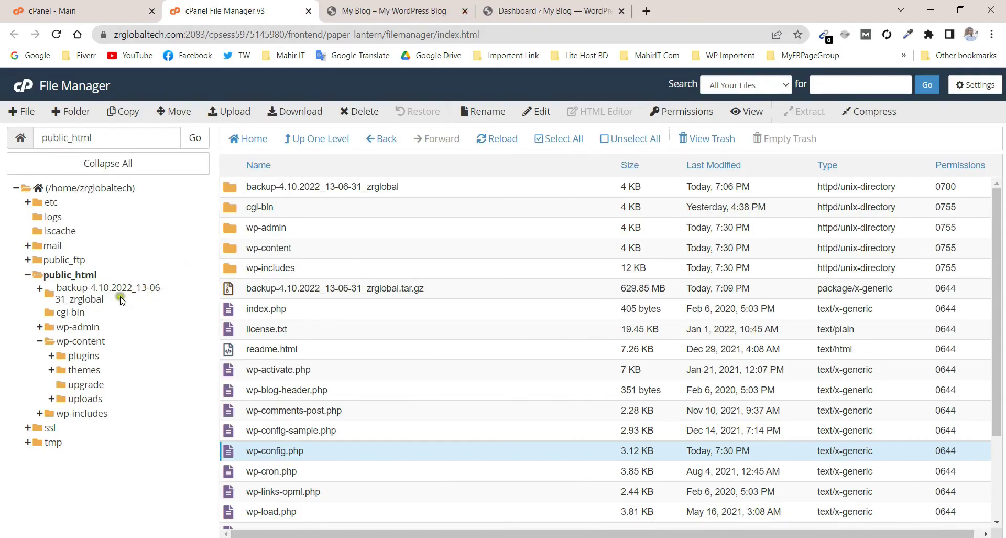
Step: Open the backup's mysql folder and bring up actions for the 536.18 MB zrglobal_wp546.sql
left_click(97, 296)
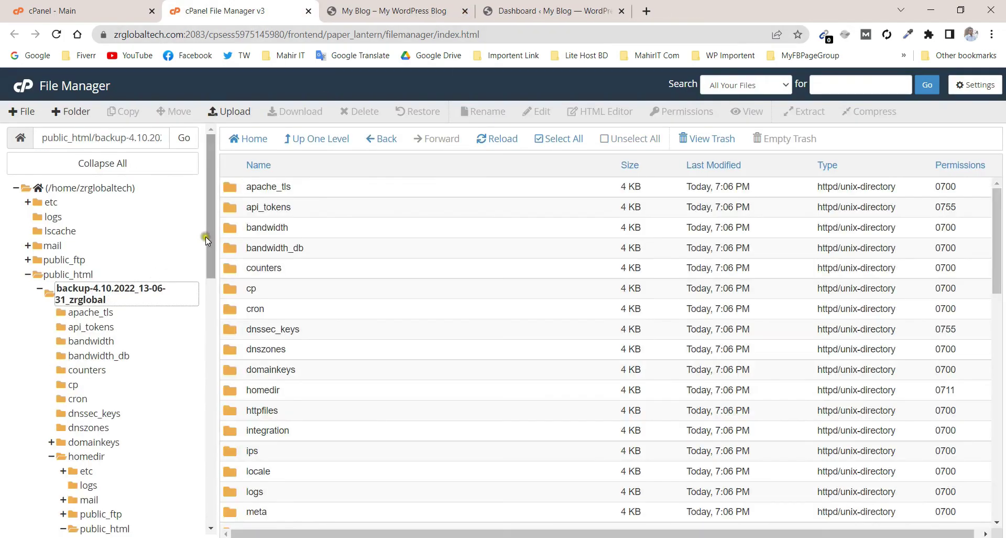
left_click_drag(210, 237, 183, 395)
left_click(86, 362)
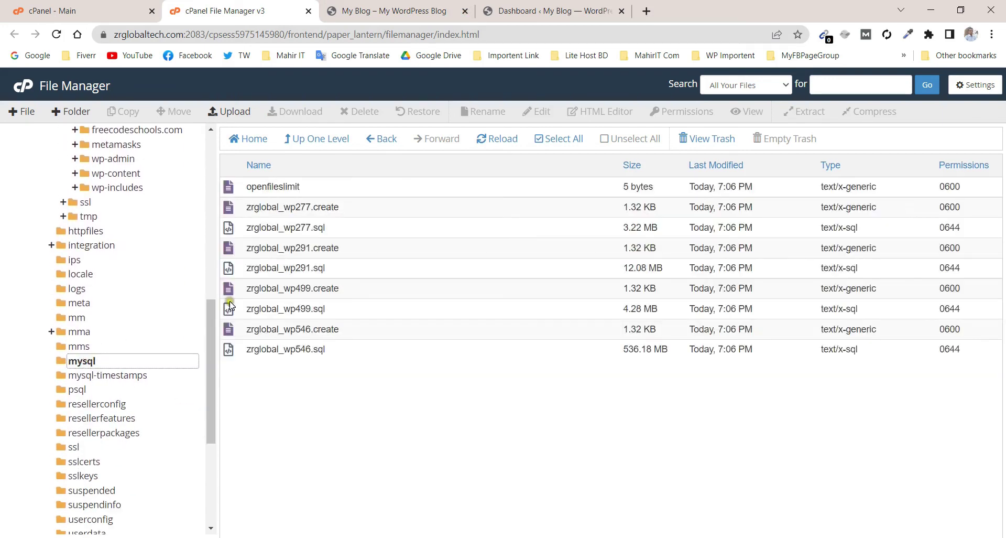
left_click(244, 350)
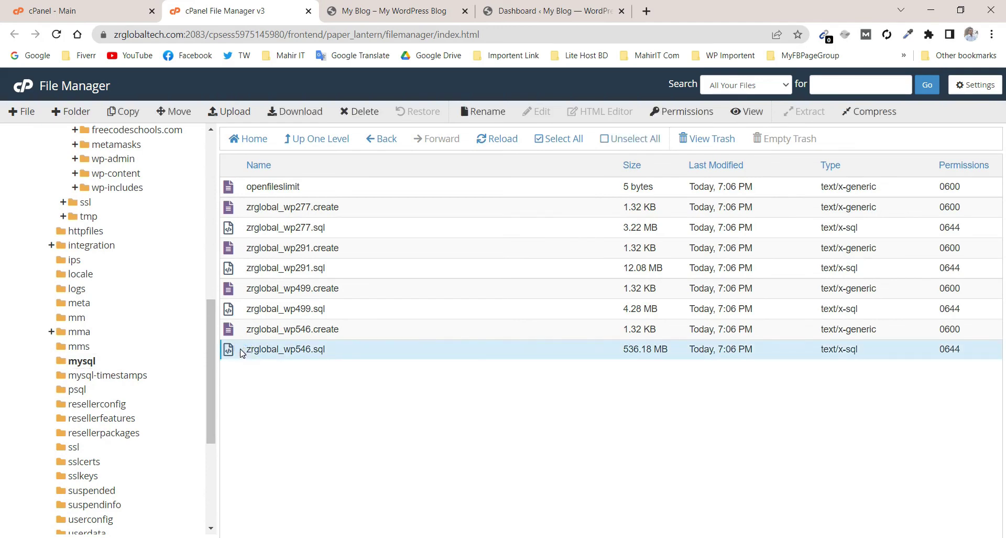
right_click(241, 349)
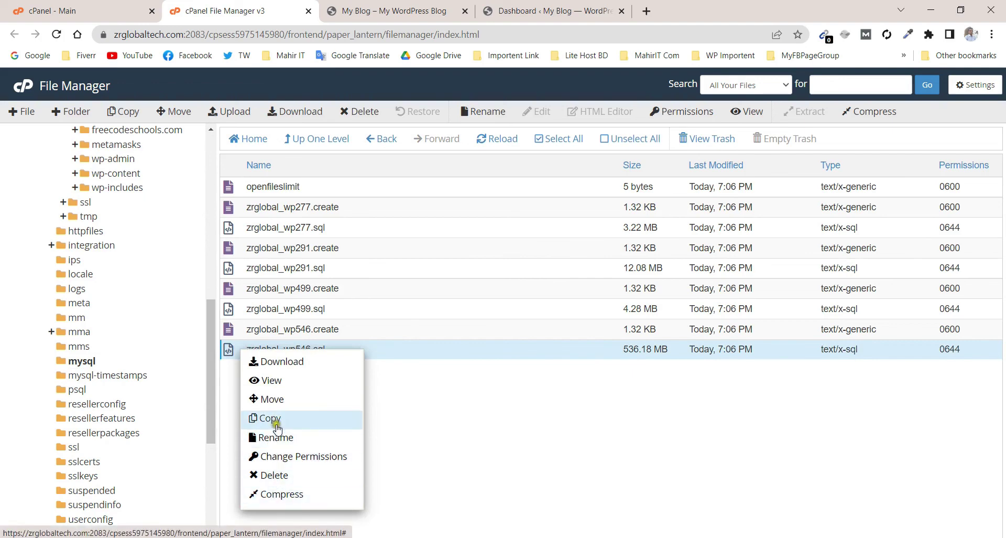
Step: Compress zrglobal_wp546.sql into a Zip archive and select the resulting 51.87 MB zip
left_click(859, 118)
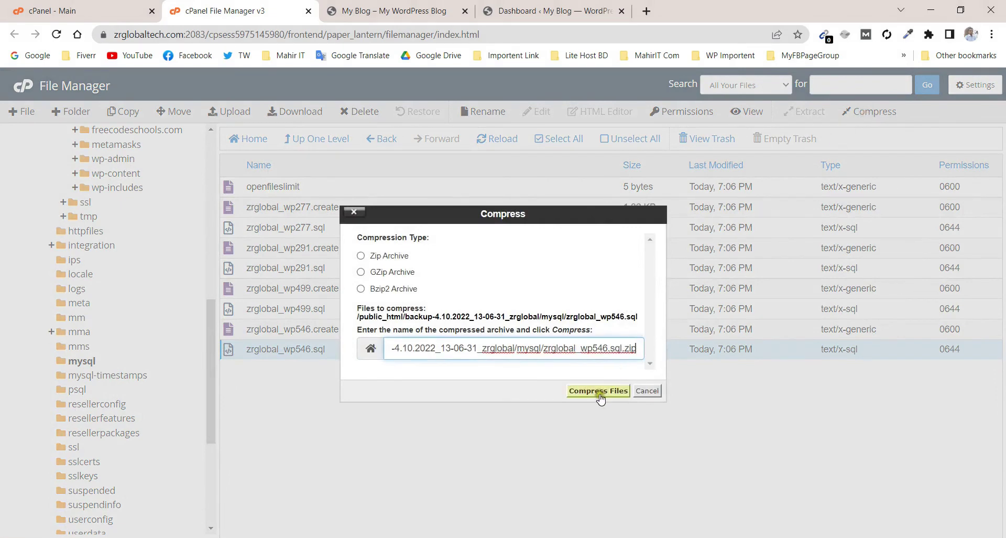
left_click(600, 390)
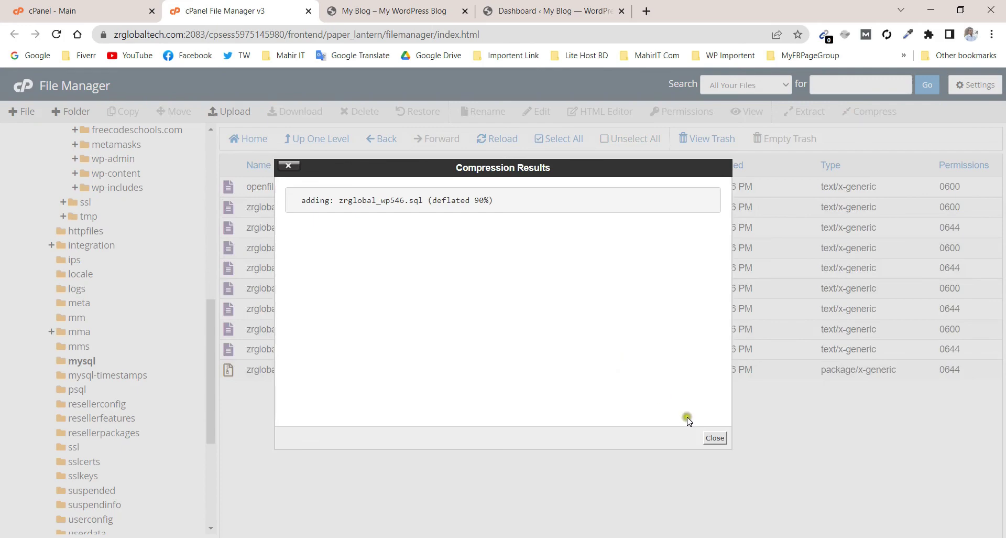
left_click(714, 438)
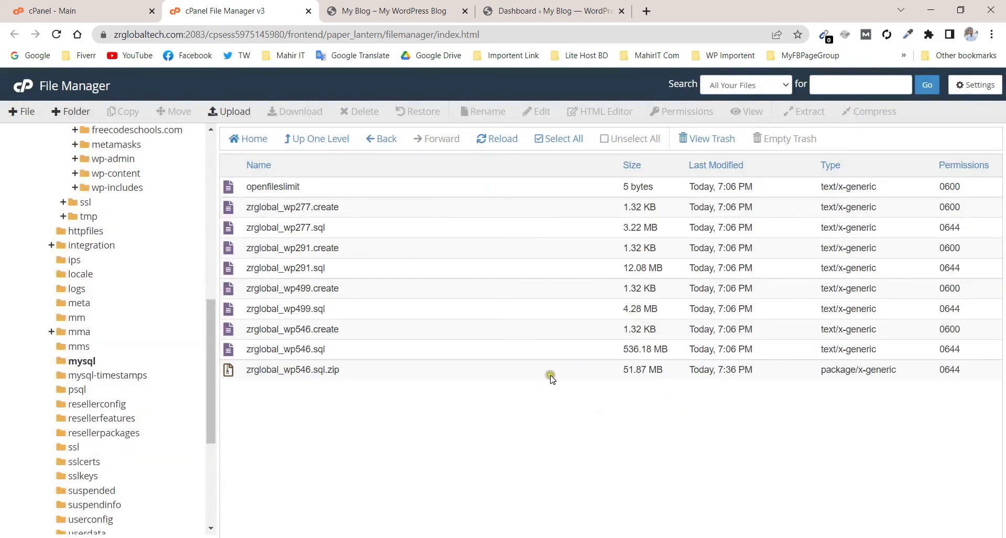
left_click(318, 372)
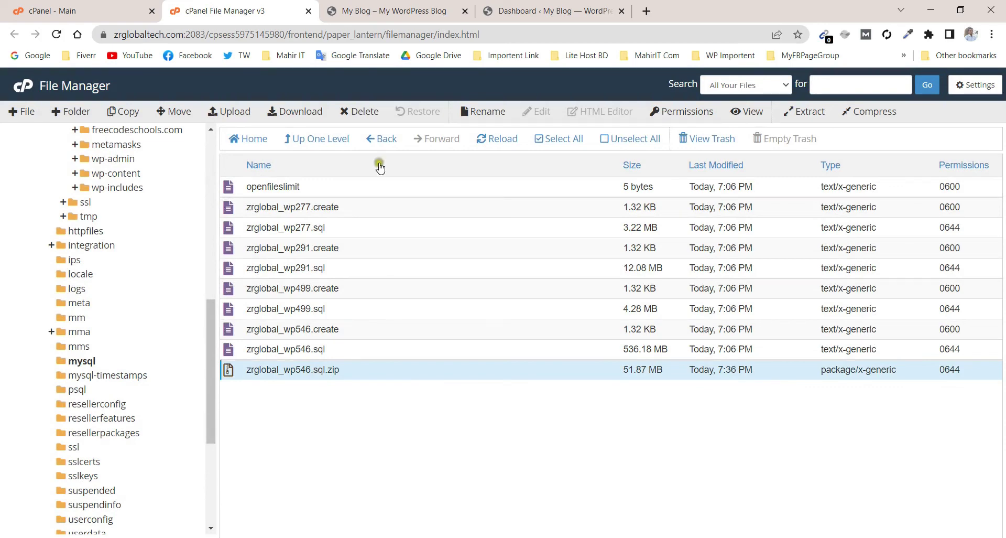
Step: Download zrglobal_wp546.sql.zip through IDM and switch to the new server's cPanel window
left_click(289, 116)
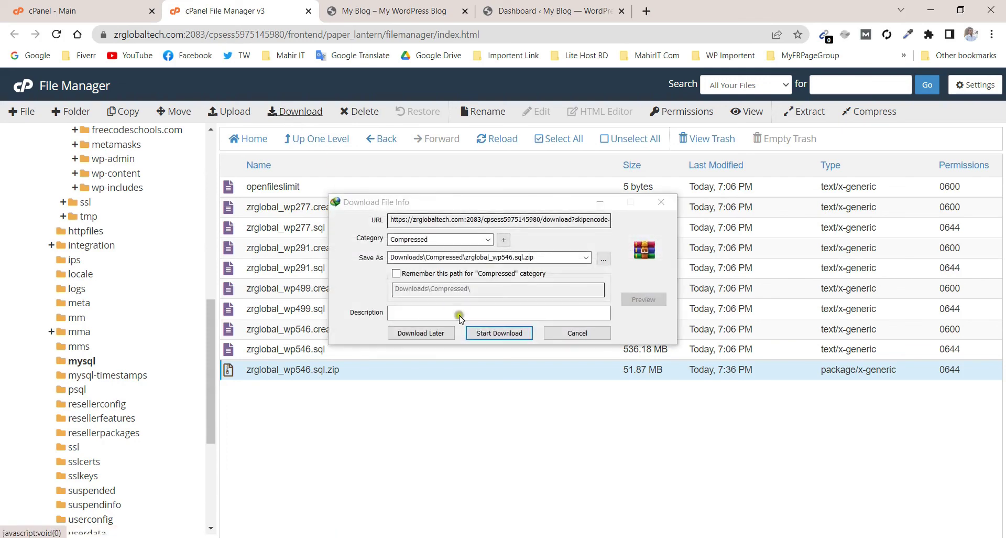
left_click(492, 331)
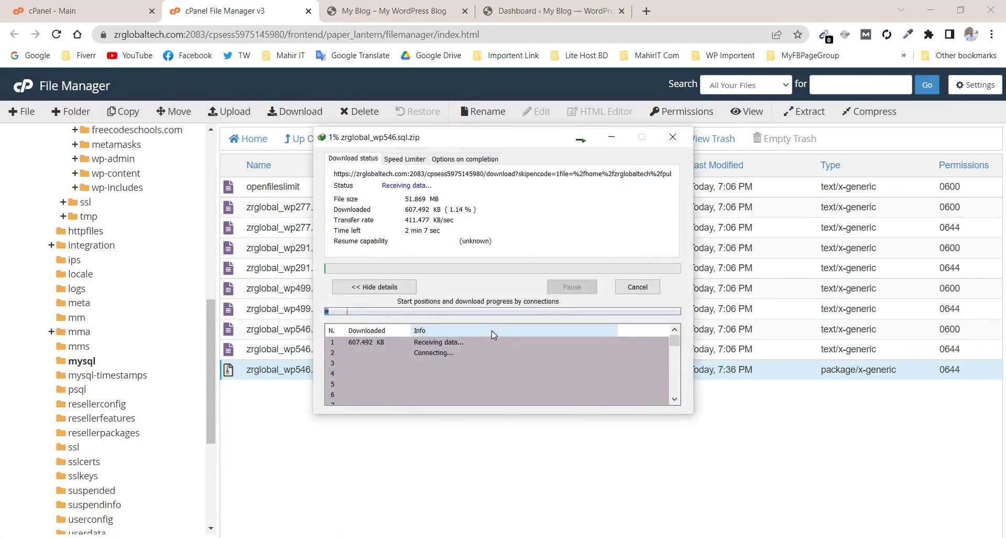
left_click(264, 9)
key("alt+Tab")
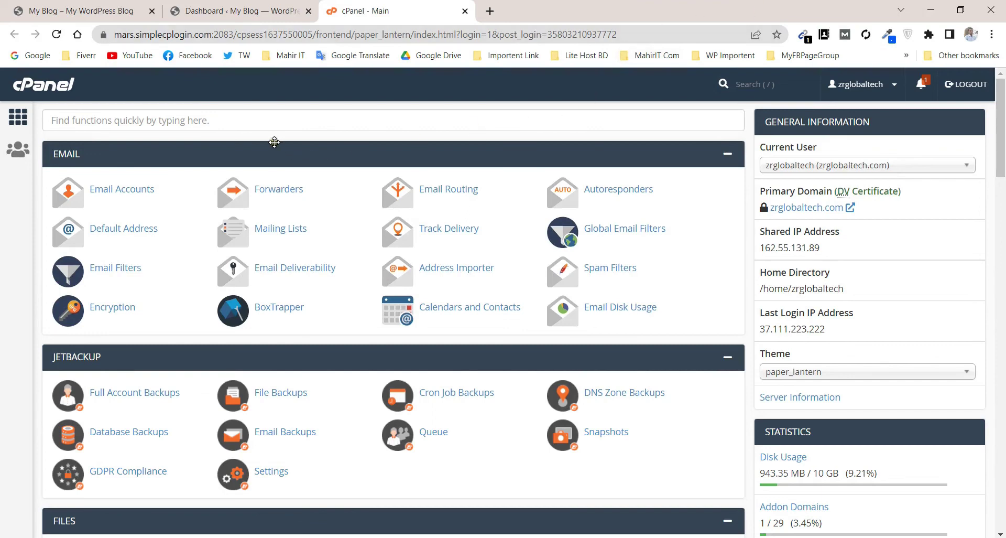
Step: Search cPanel's tools for 'Ph' and launch phpMyAdmin
left_click(178, 116)
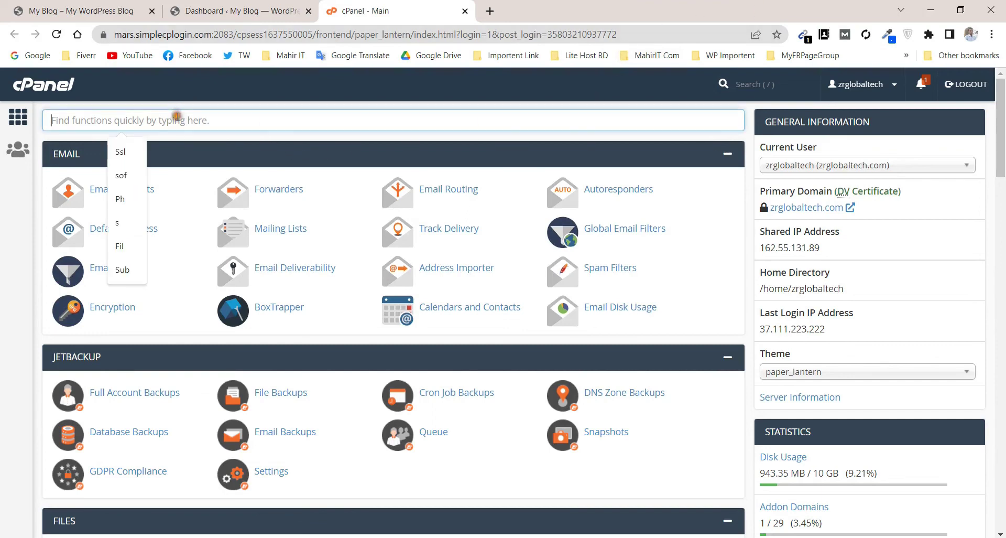
left_click(143, 197)
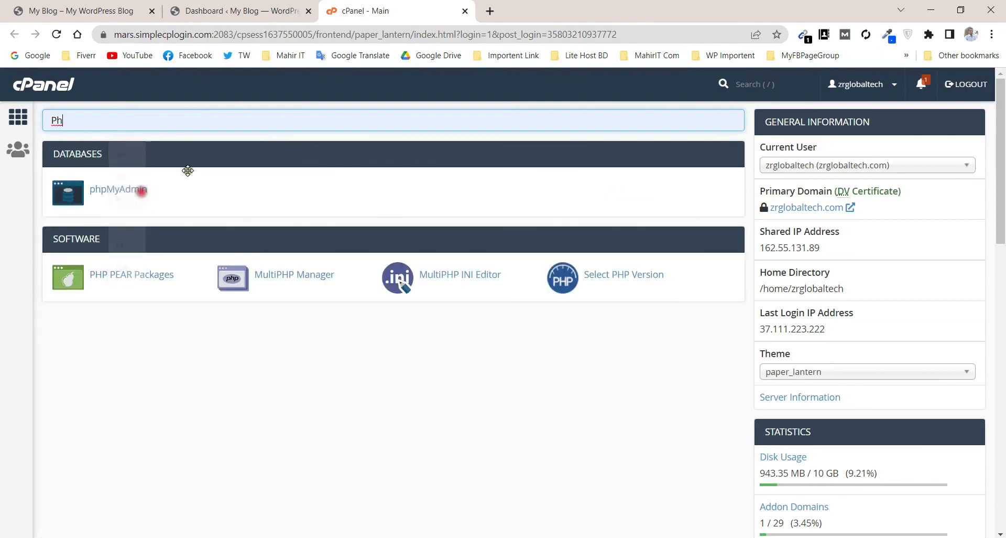
left_click(138, 192)
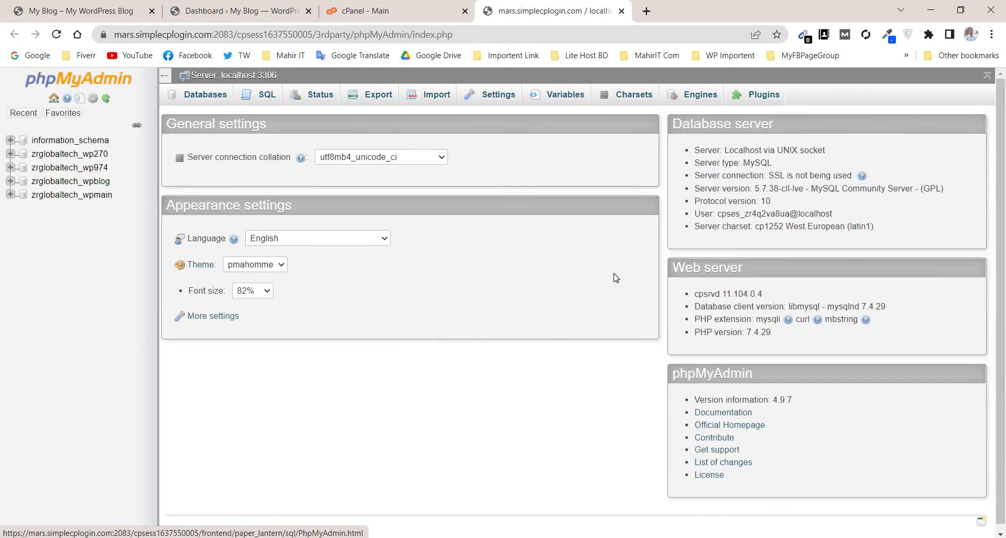
Step: Drop all 12 wpgw_ tables from the zrglobaltech_wp270 database
left_click(607, 272)
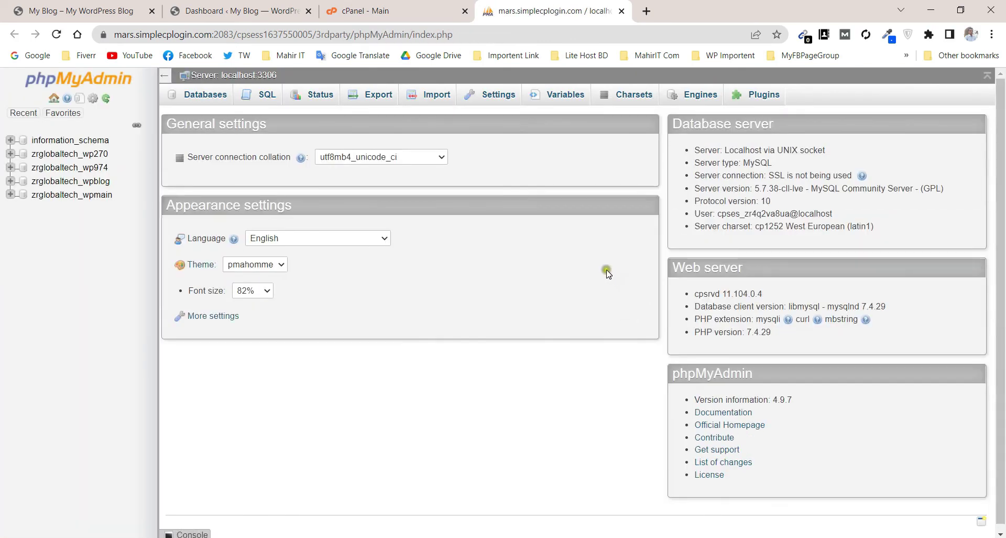
left_click(96, 155)
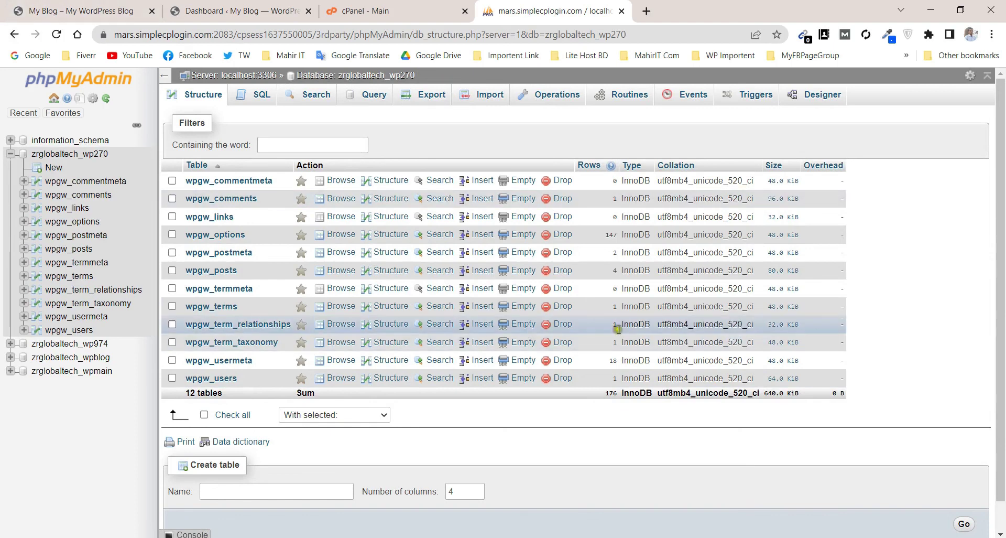
left_click(204, 414)
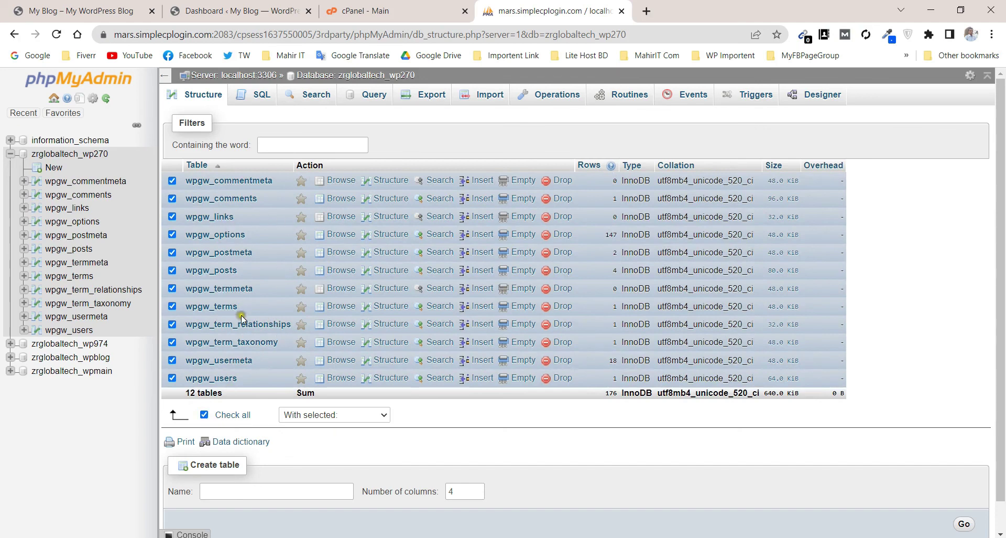
left_click(329, 415)
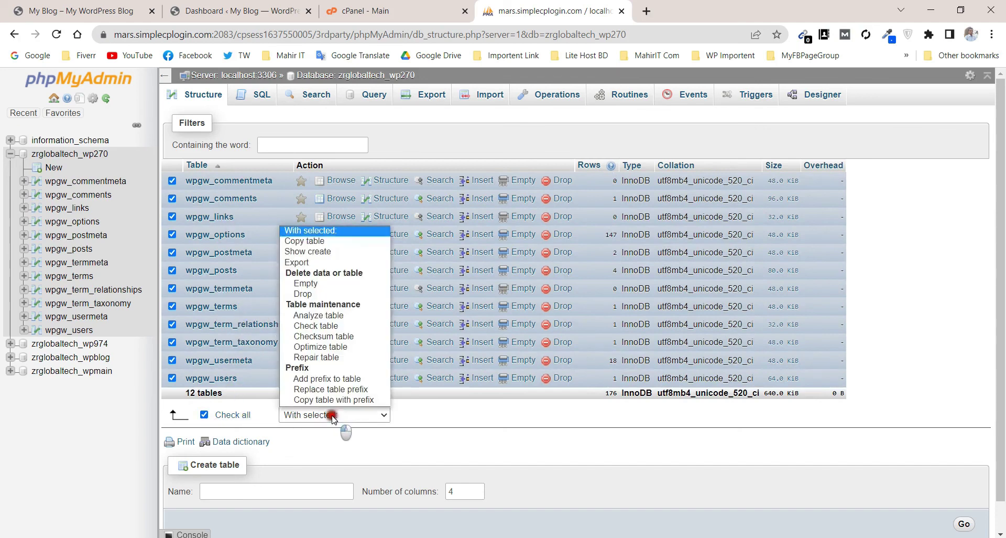
left_click(328, 294)
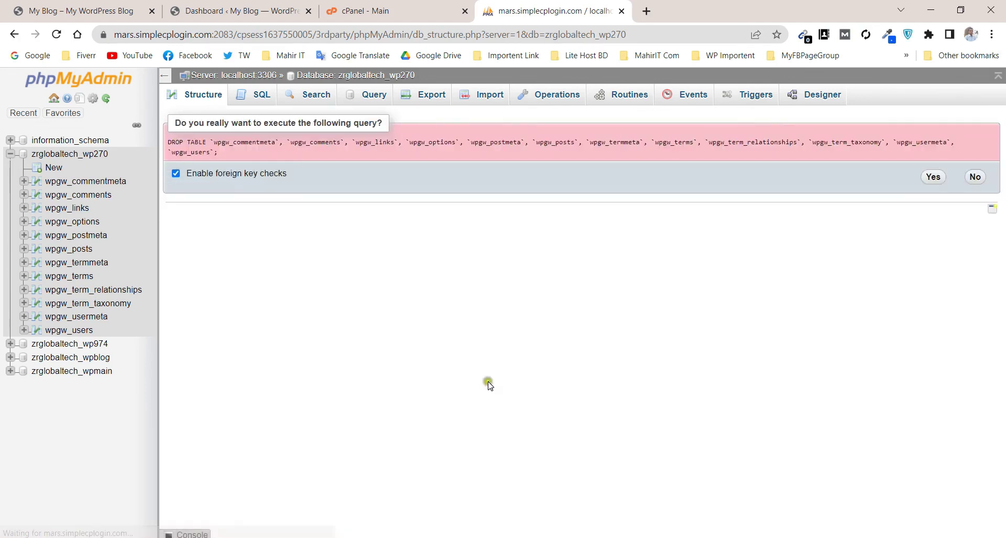
left_click(933, 178)
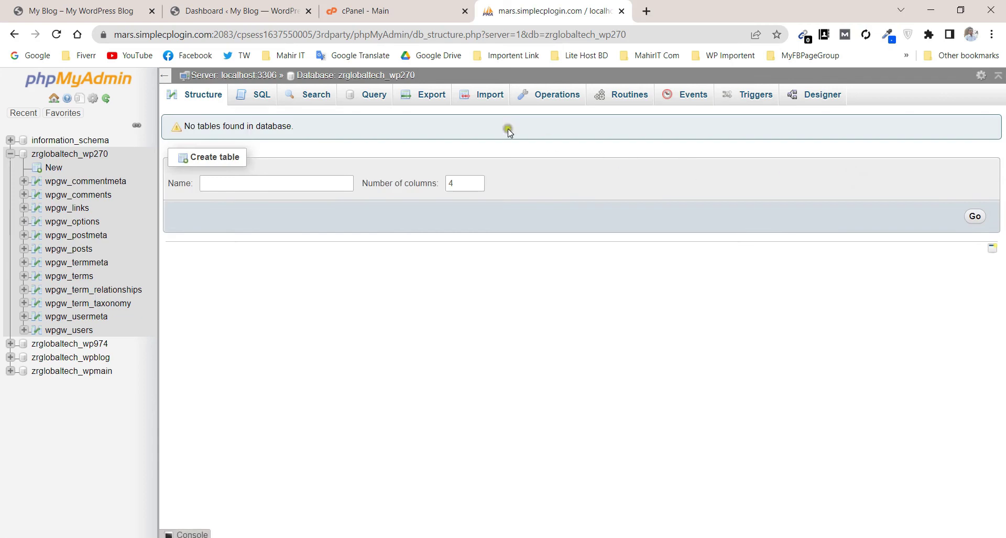
Step: Import zrglobaltech_wp546.zip into zrglobaltech_wp270 and start the upload
left_click(480, 99)
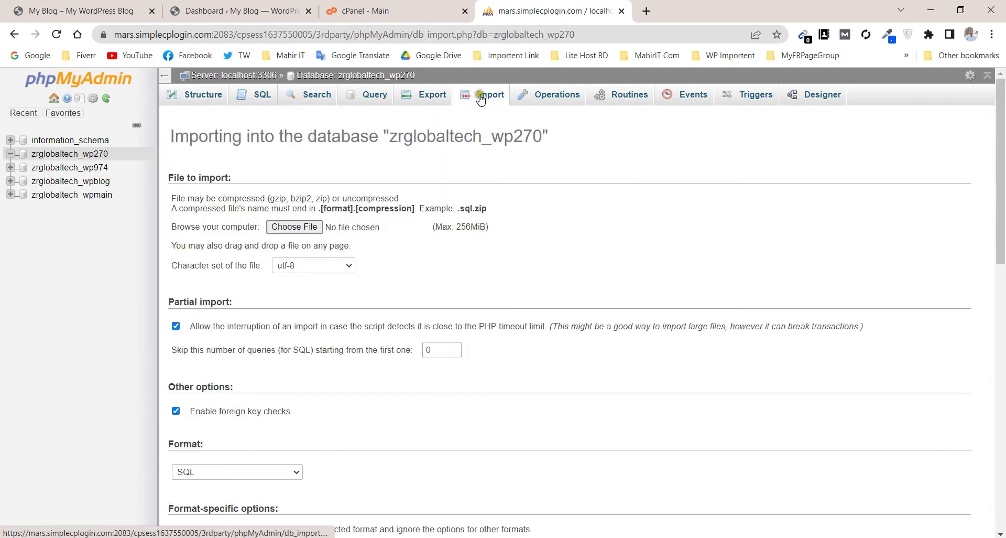
left_click(307, 228)
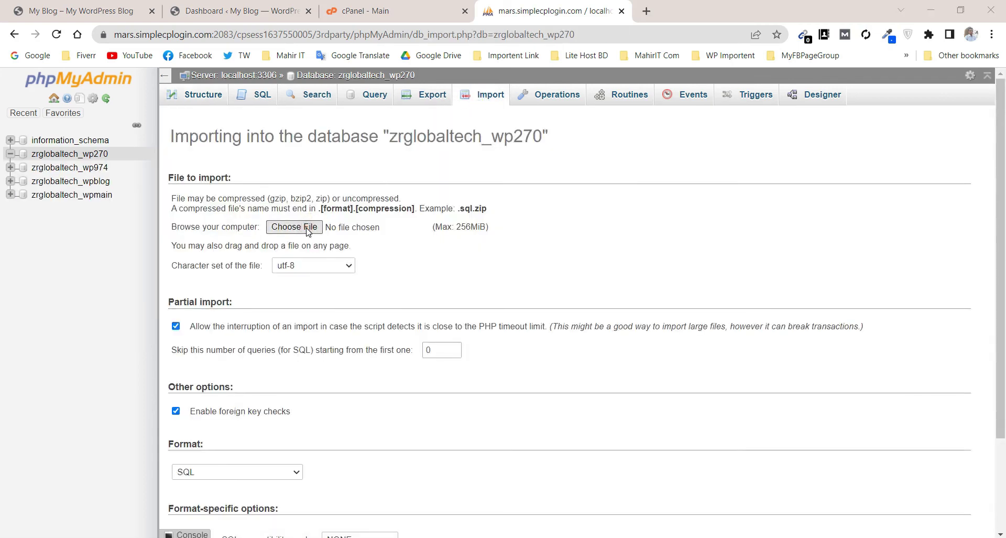
left_click(295, 285)
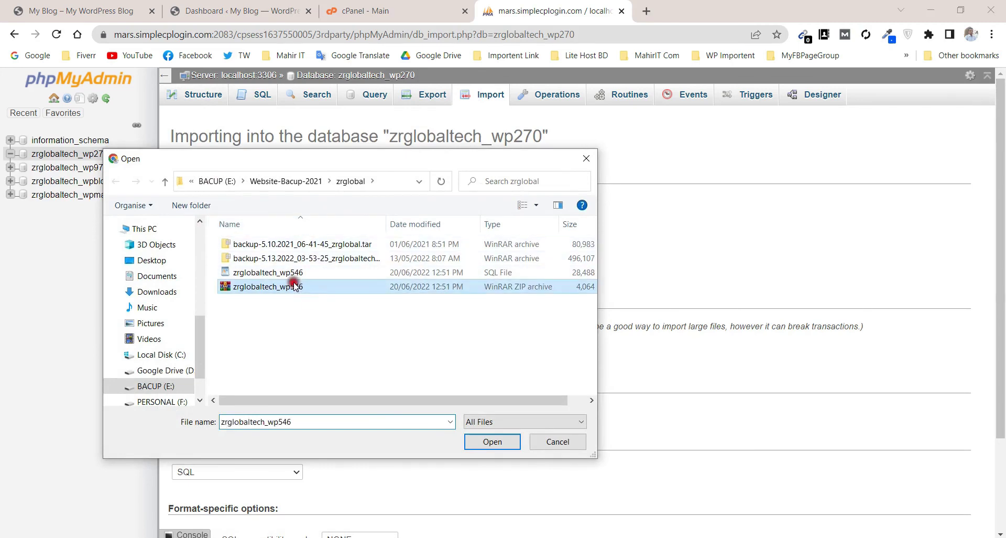
left_click(488, 442)
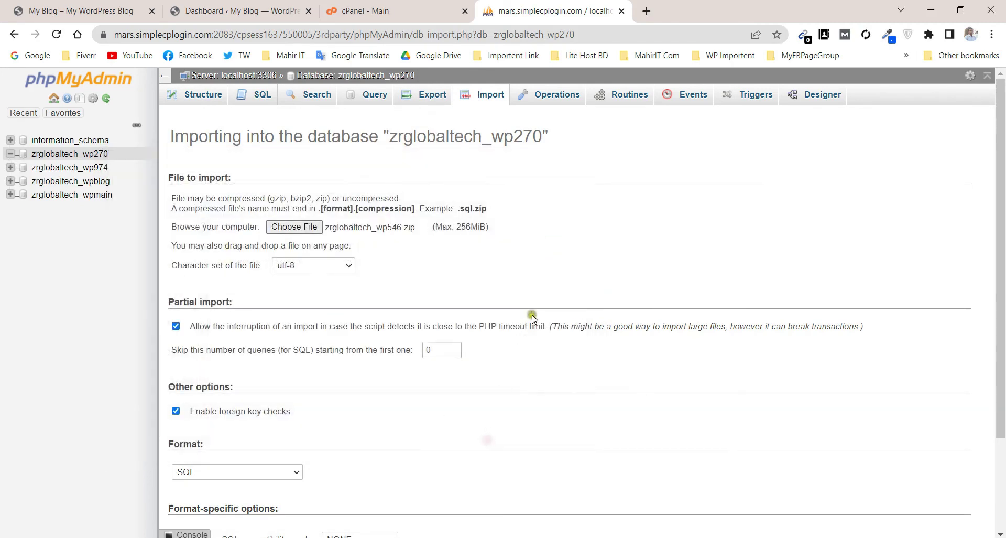
scroll(543, 288, "down", 2)
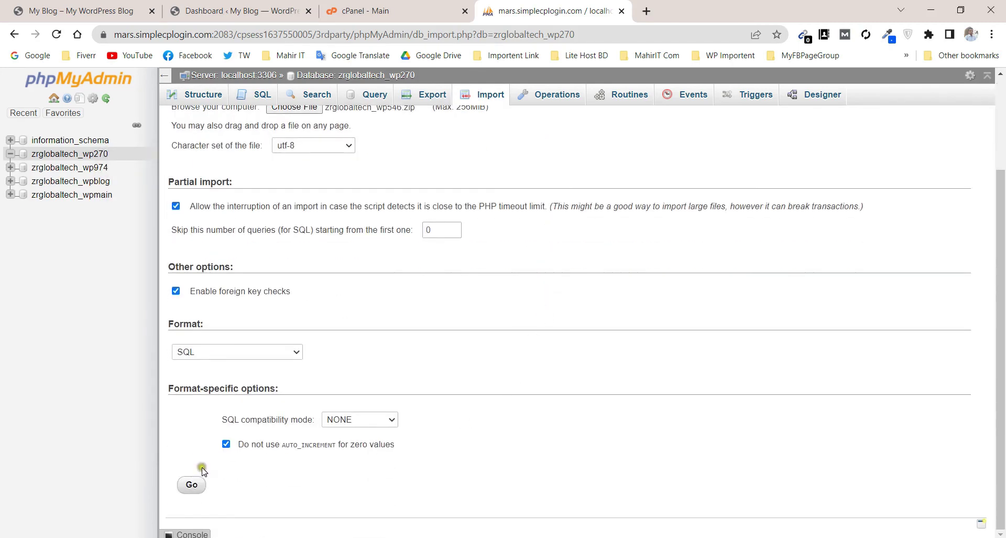
left_click(193, 483)
scroll(839, 261, "up", 3)
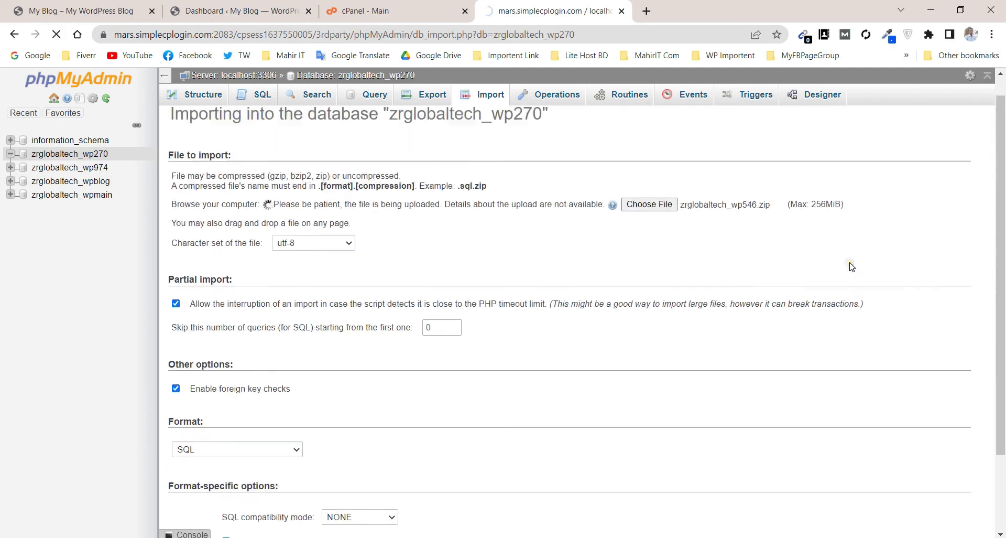
Step: Scroll the import page while the zrglobaltech_wp546.zip upload continues
scroll(849, 263, "down", 3)
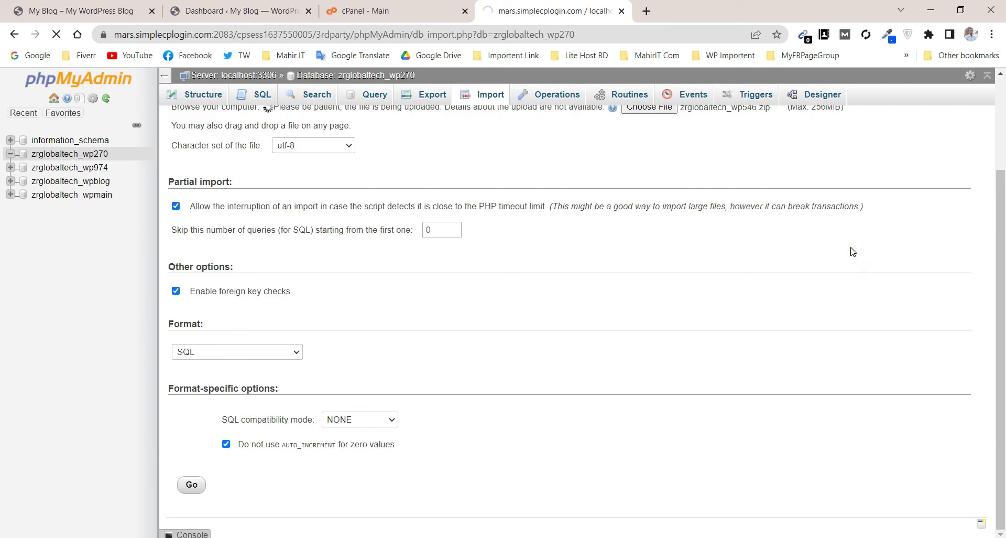
scroll(866, 310, "up", 1)
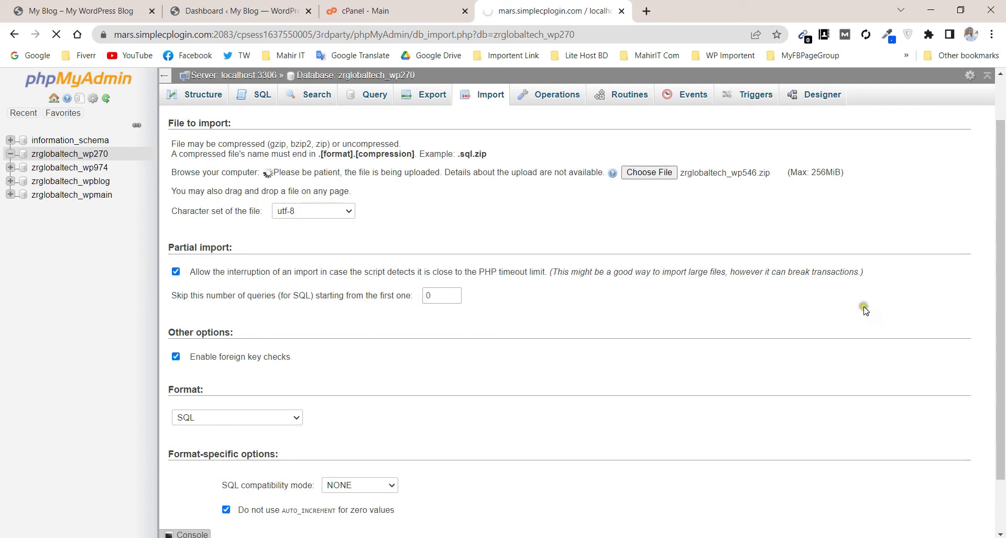
scroll(866, 311, "down", 1)
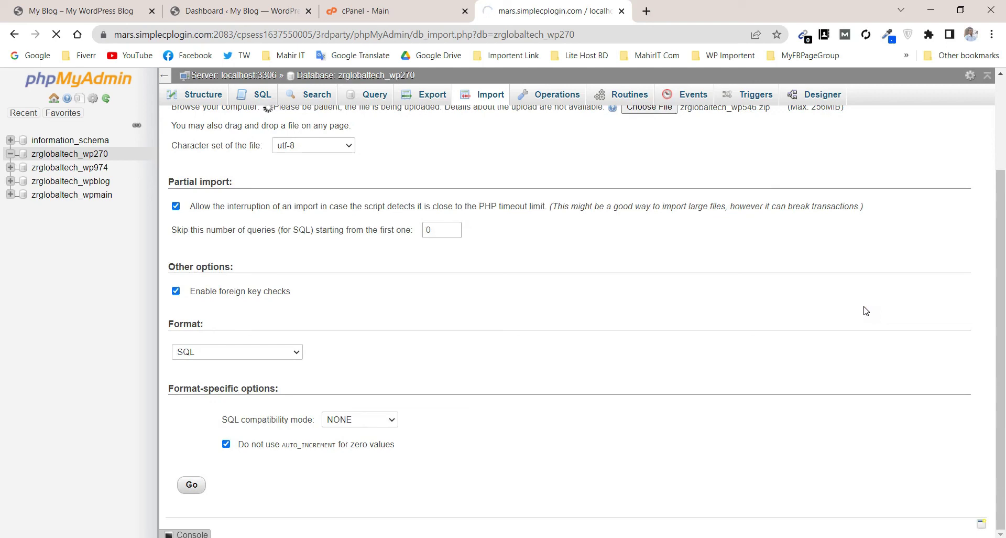
scroll(867, 309, "up", 2)
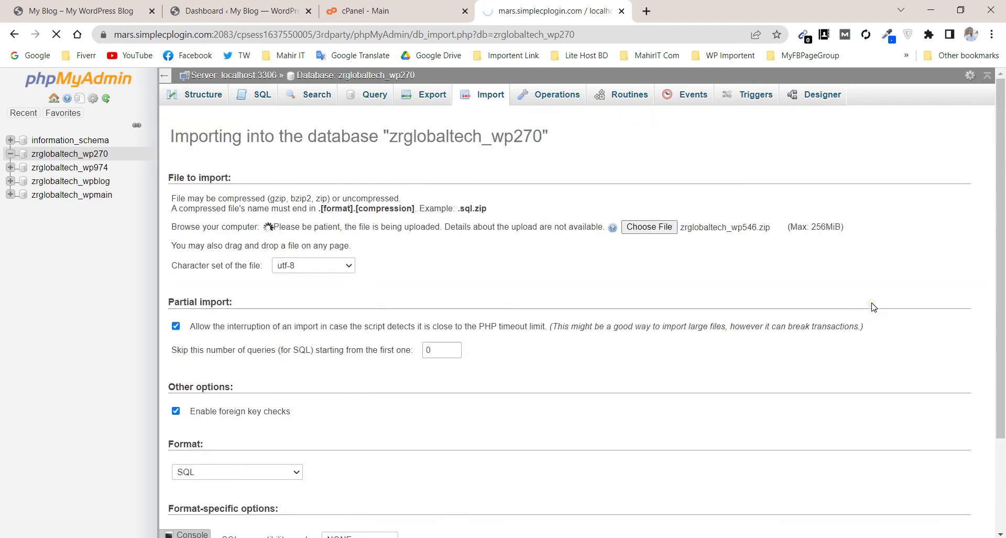